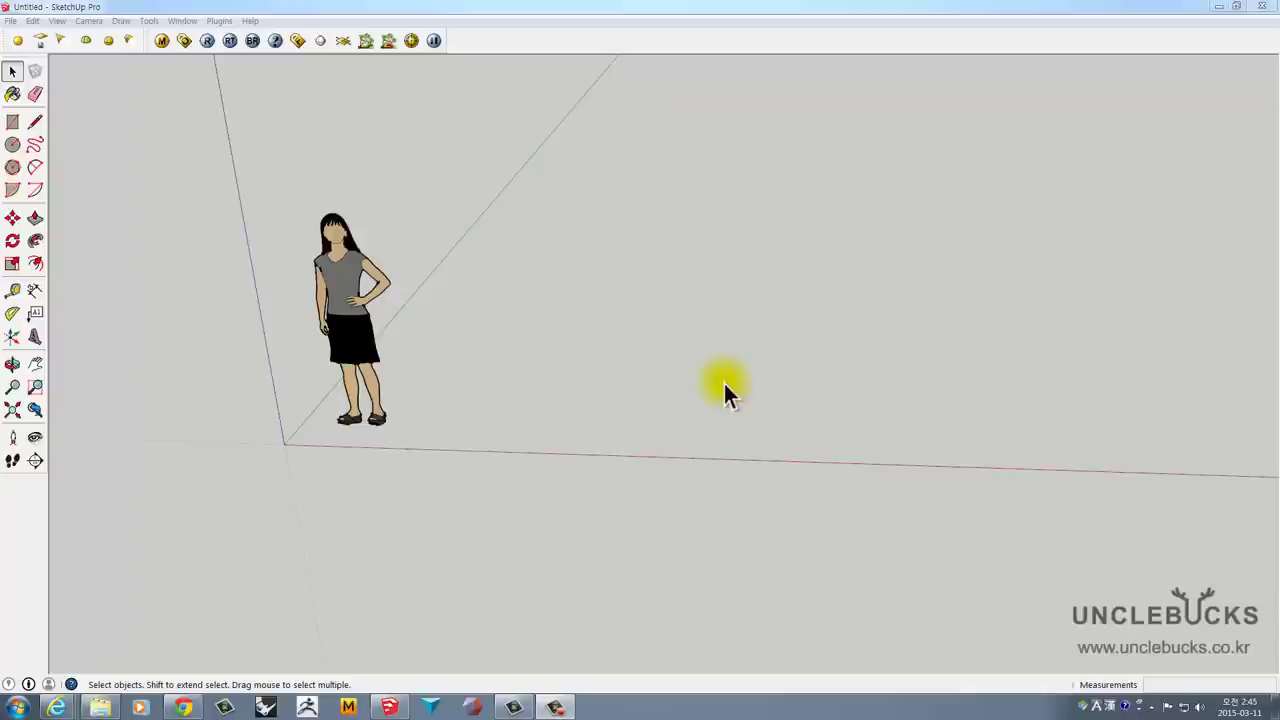
- Draw a ground rectangle beside the figure and push it up into a 1262mm-tall box
click(650, 318)
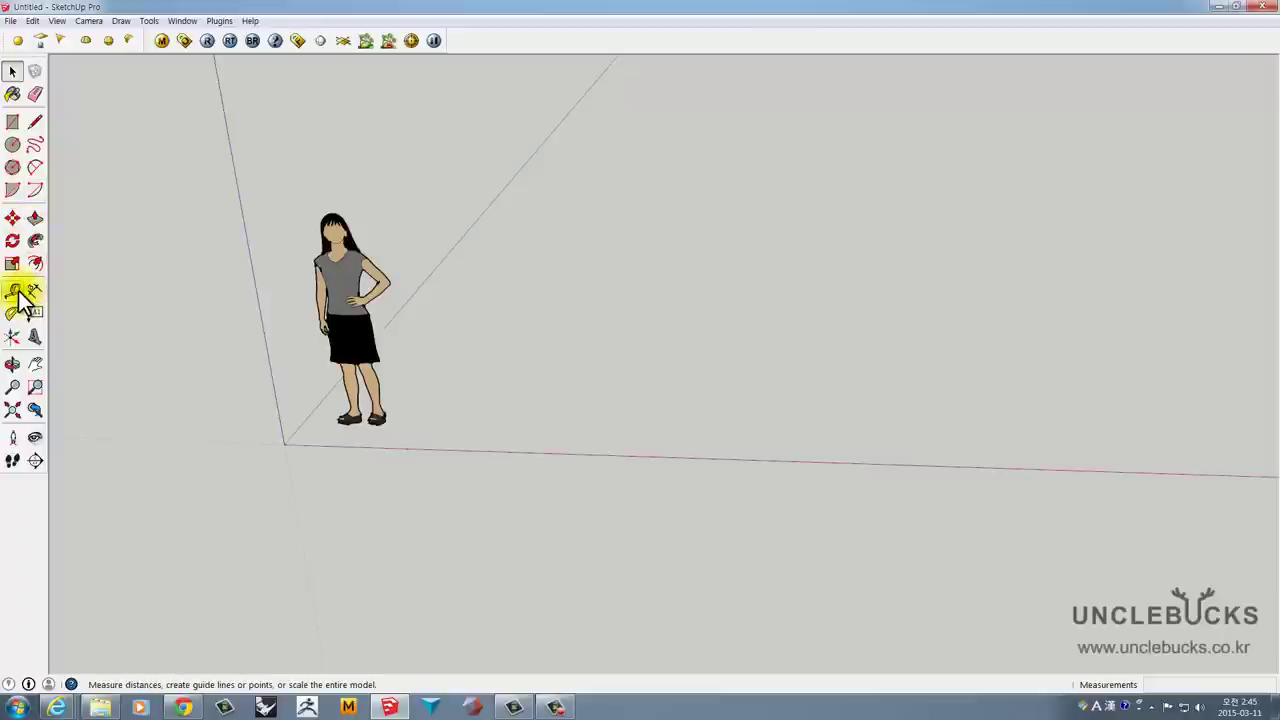
middle_drag(410, 160, 479, 229)
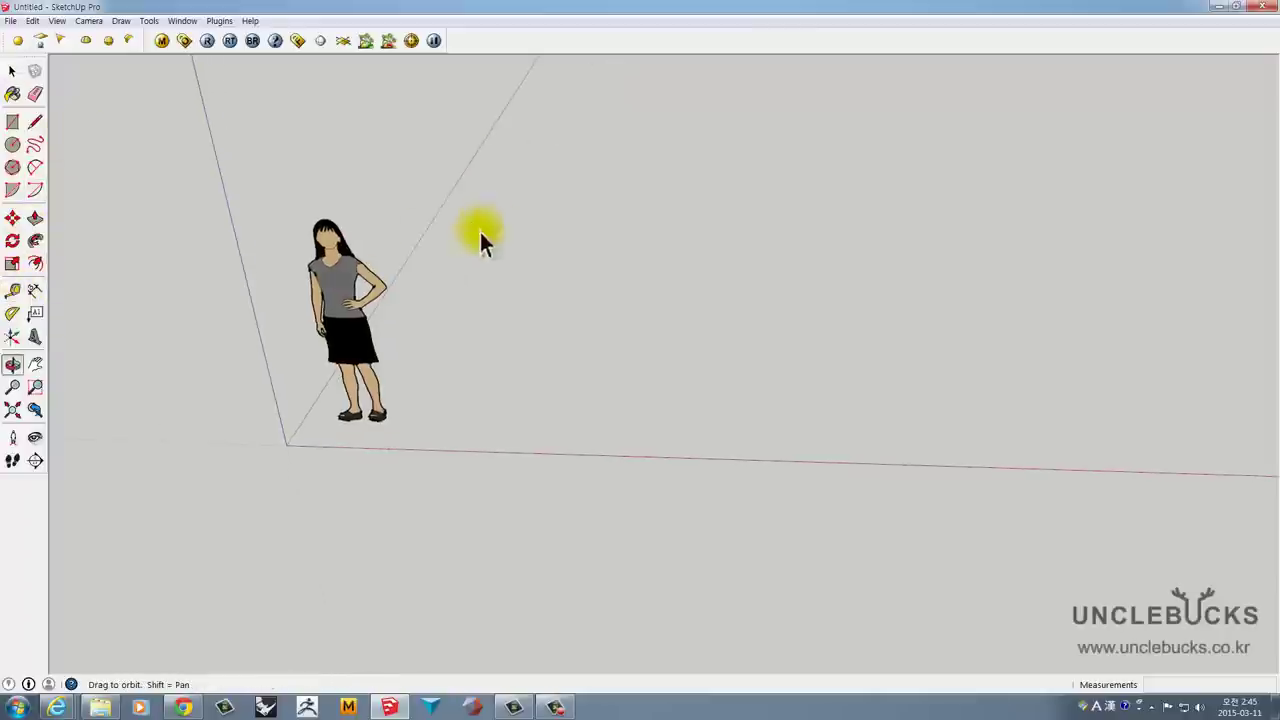
click(12, 122)
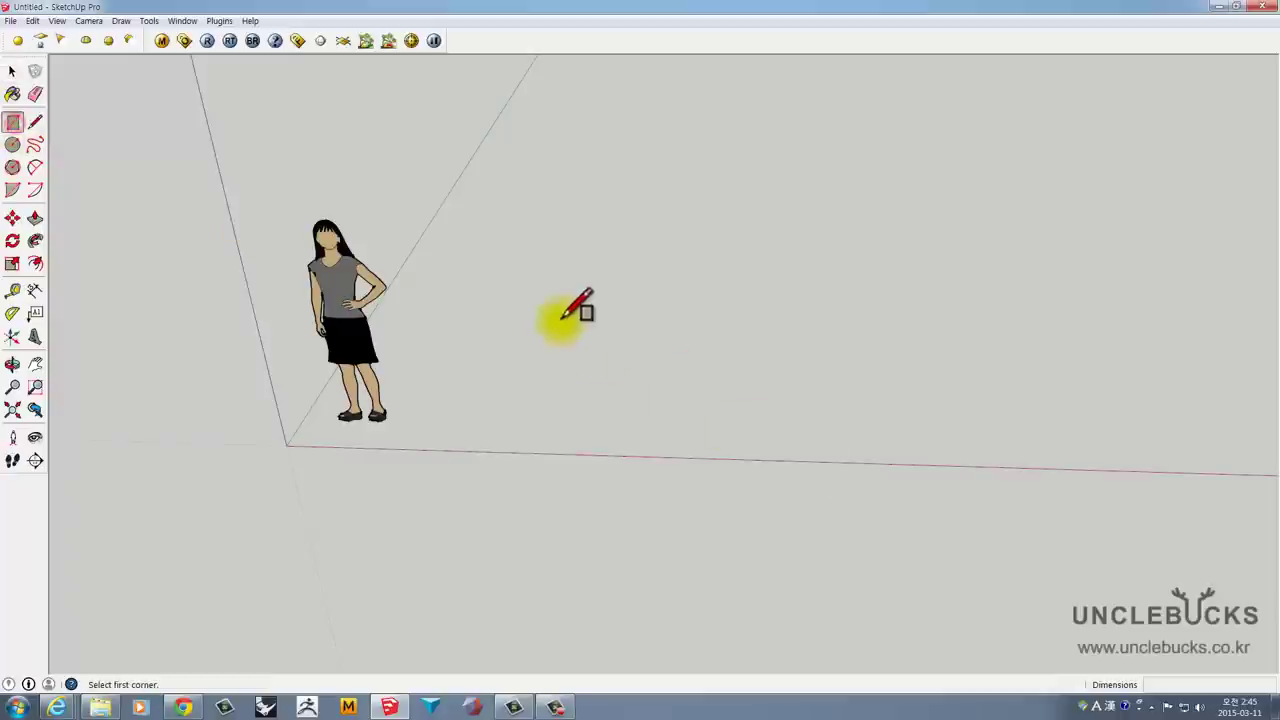
click(569, 281)
click(778, 408)
middle_drag(651, 349, 676, 395)
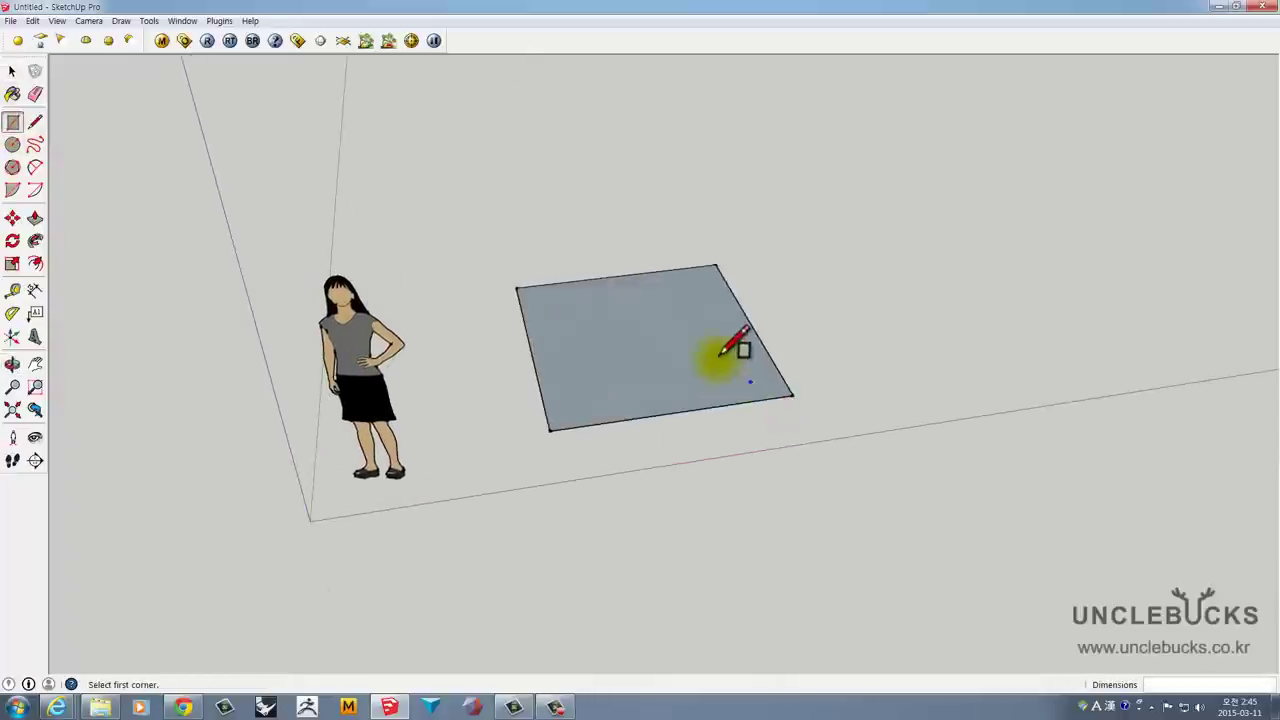
key(p)
drag(623, 428, 651, 260)
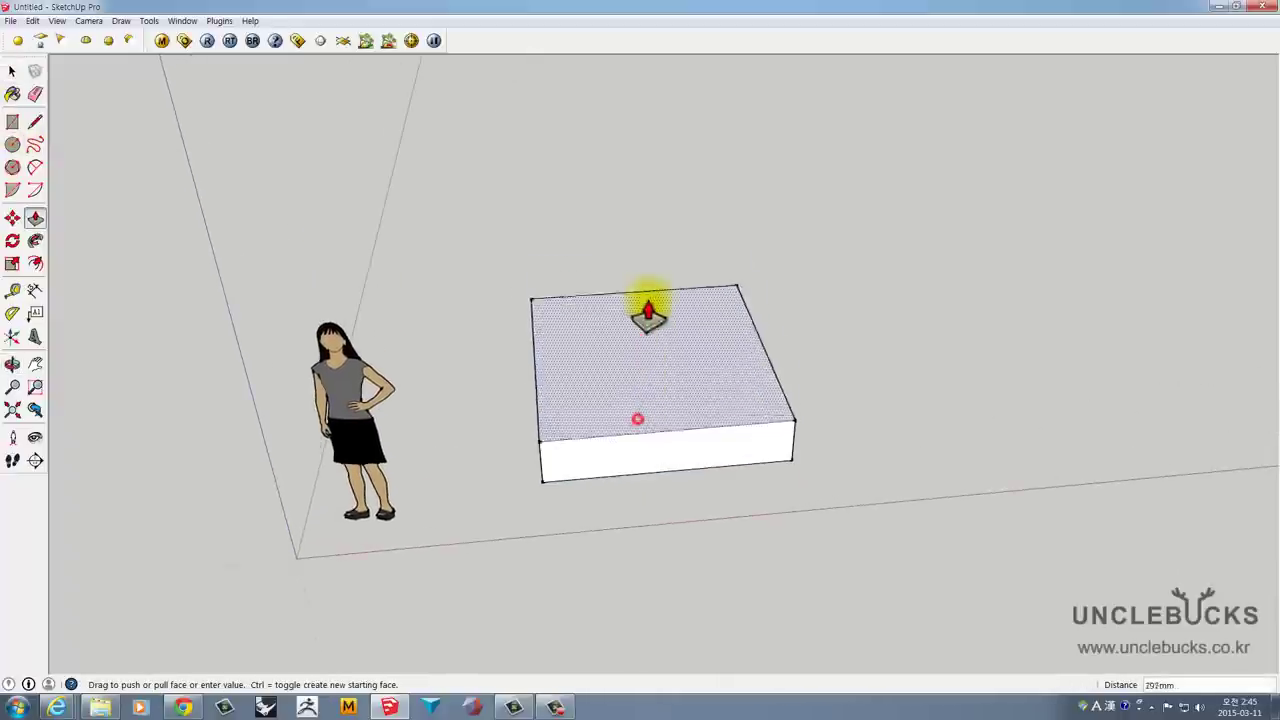
mouse_move(697, 371)
middle_down()
mouse_move(651, 335)
mouse_move(643, 400)
middle_up()
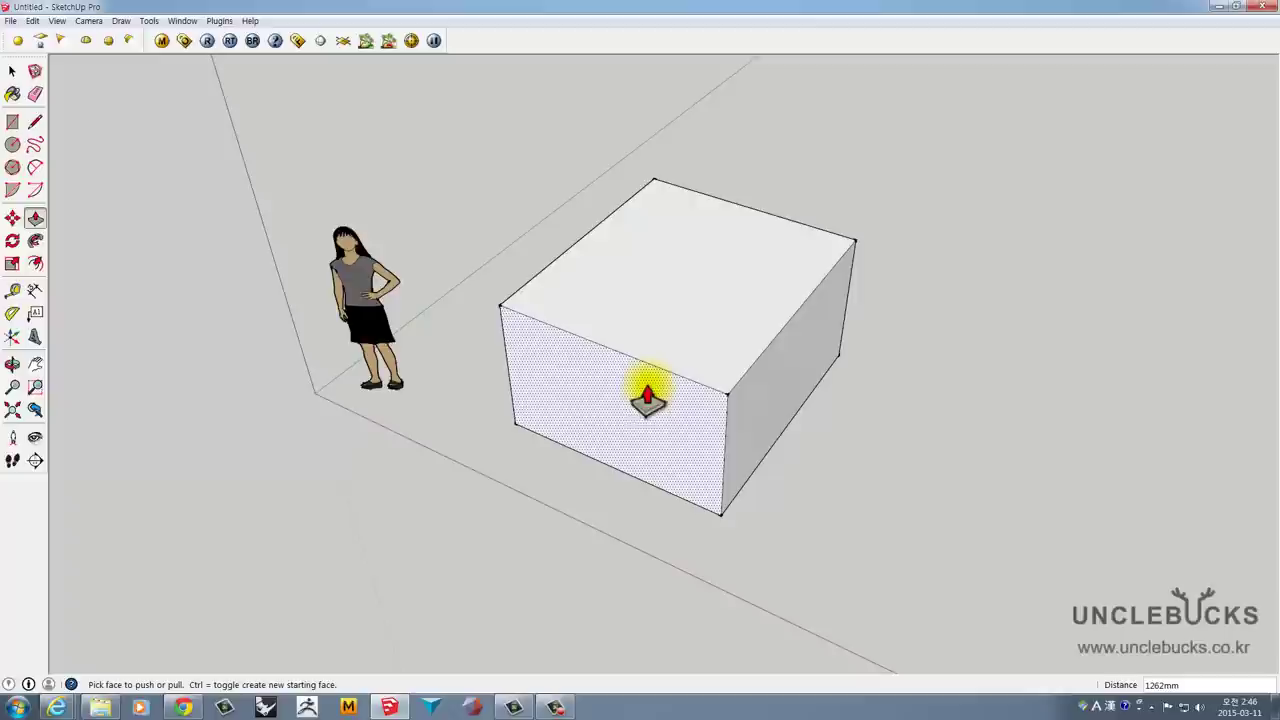
- Measure along the box's top edge and across its top face with the Tape Measure
click(12, 296)
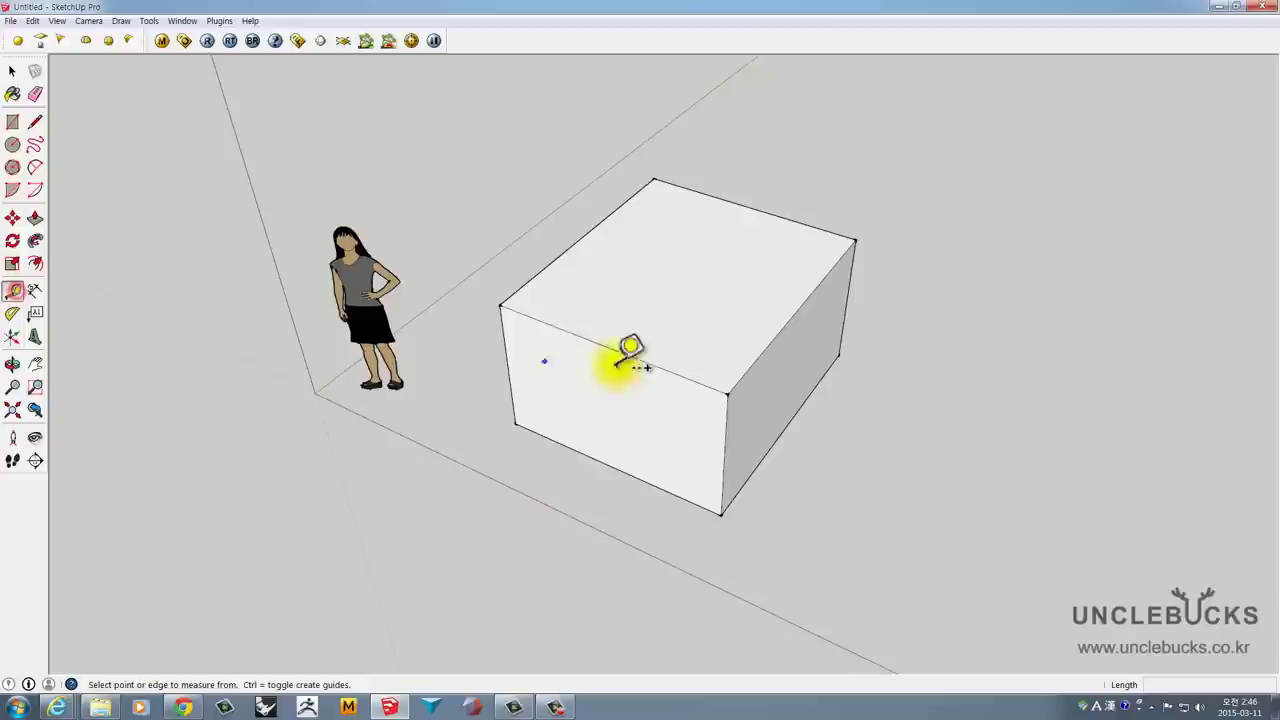
click(501, 304)
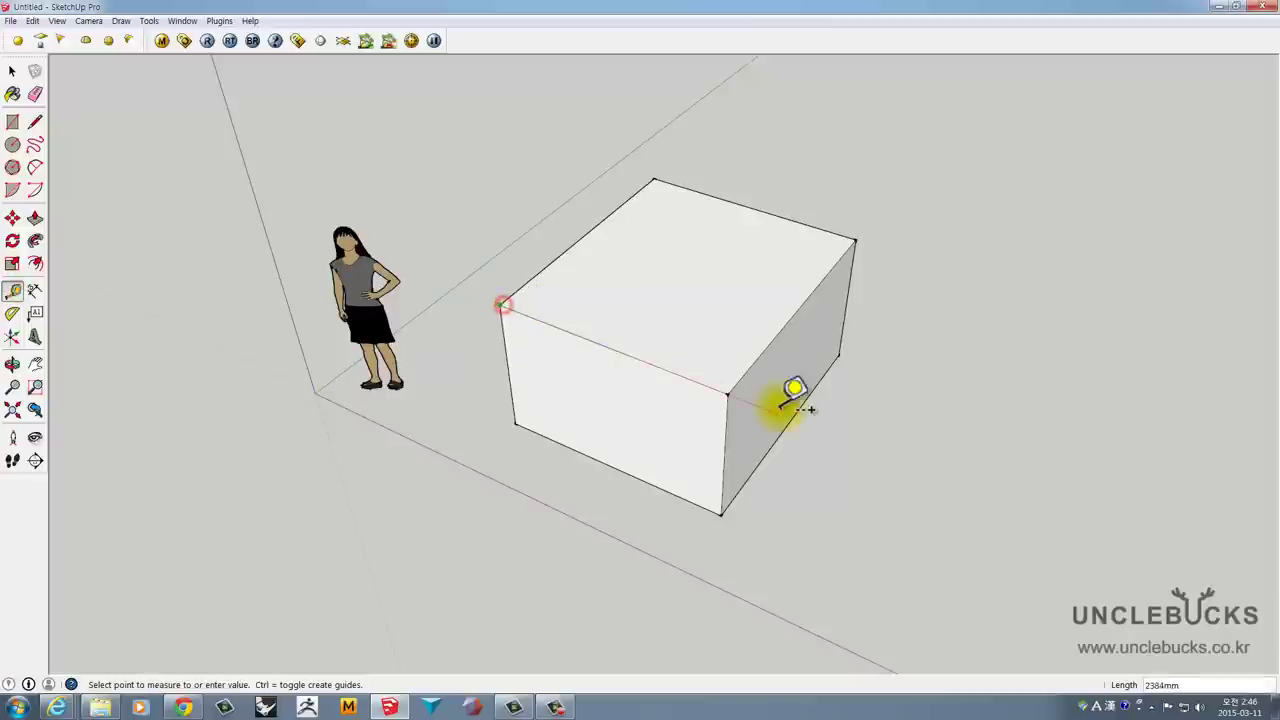
click(727, 392)
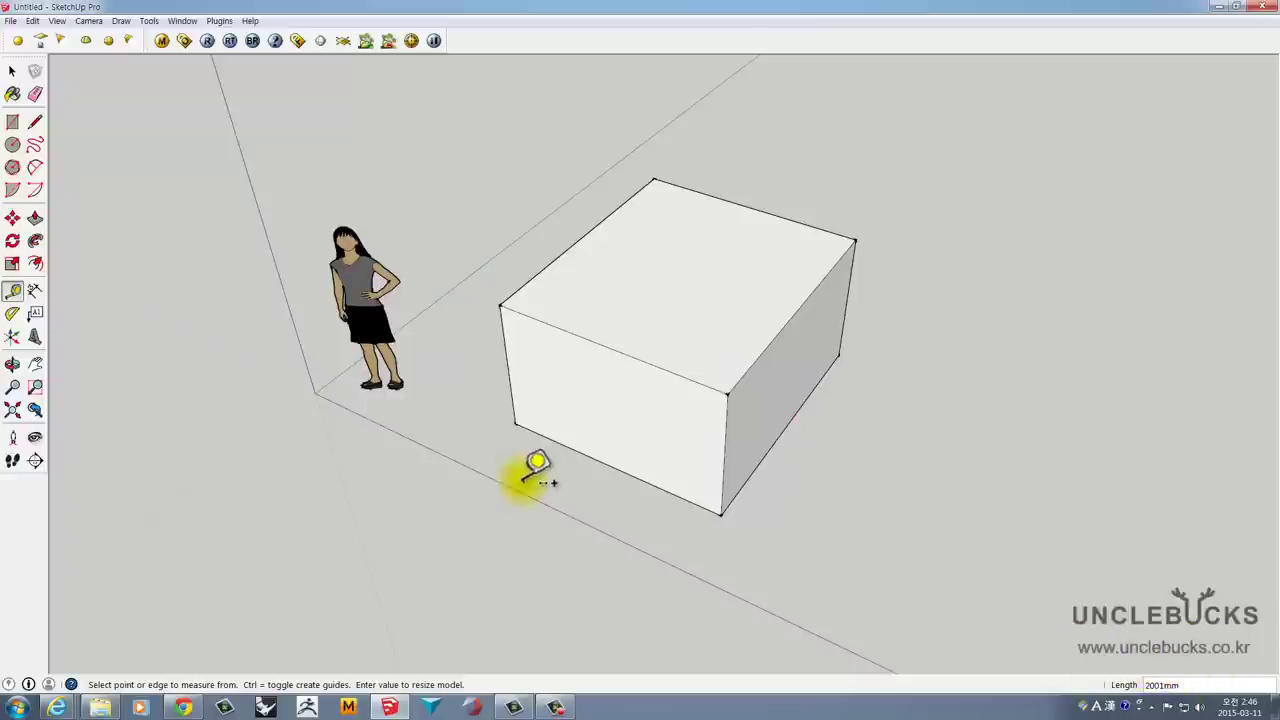
click(604, 347)
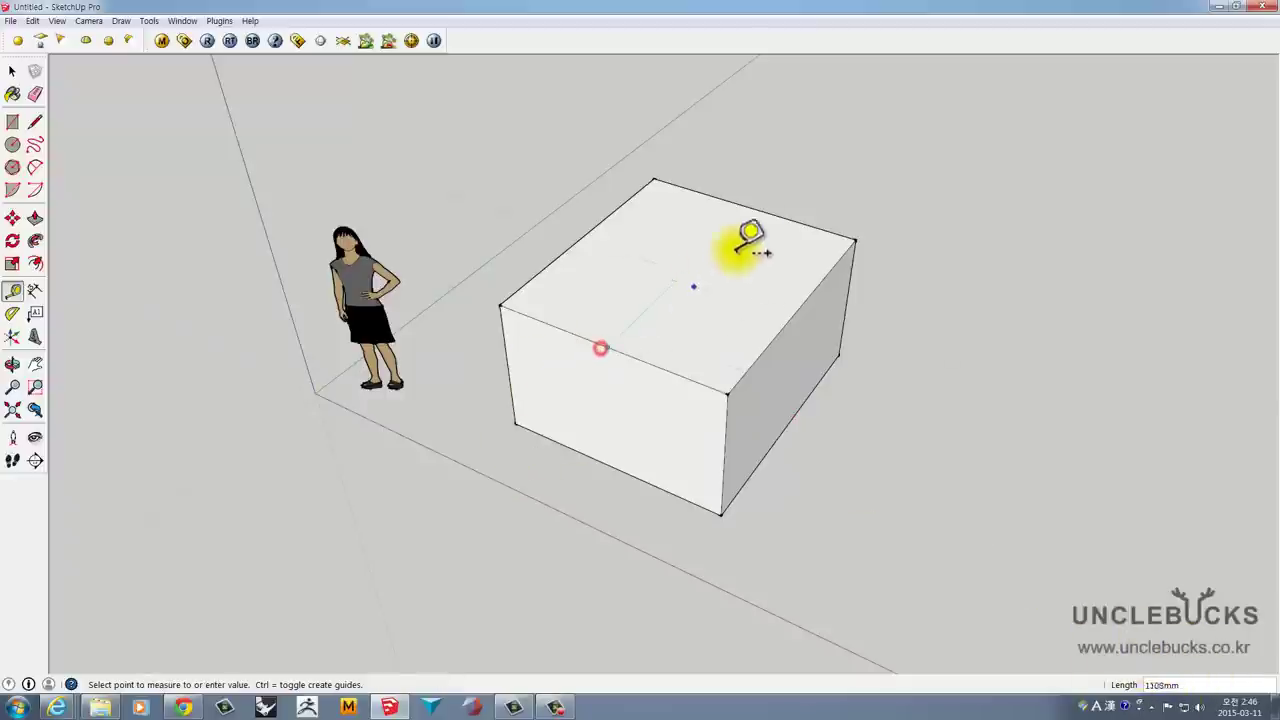
click(747, 210)
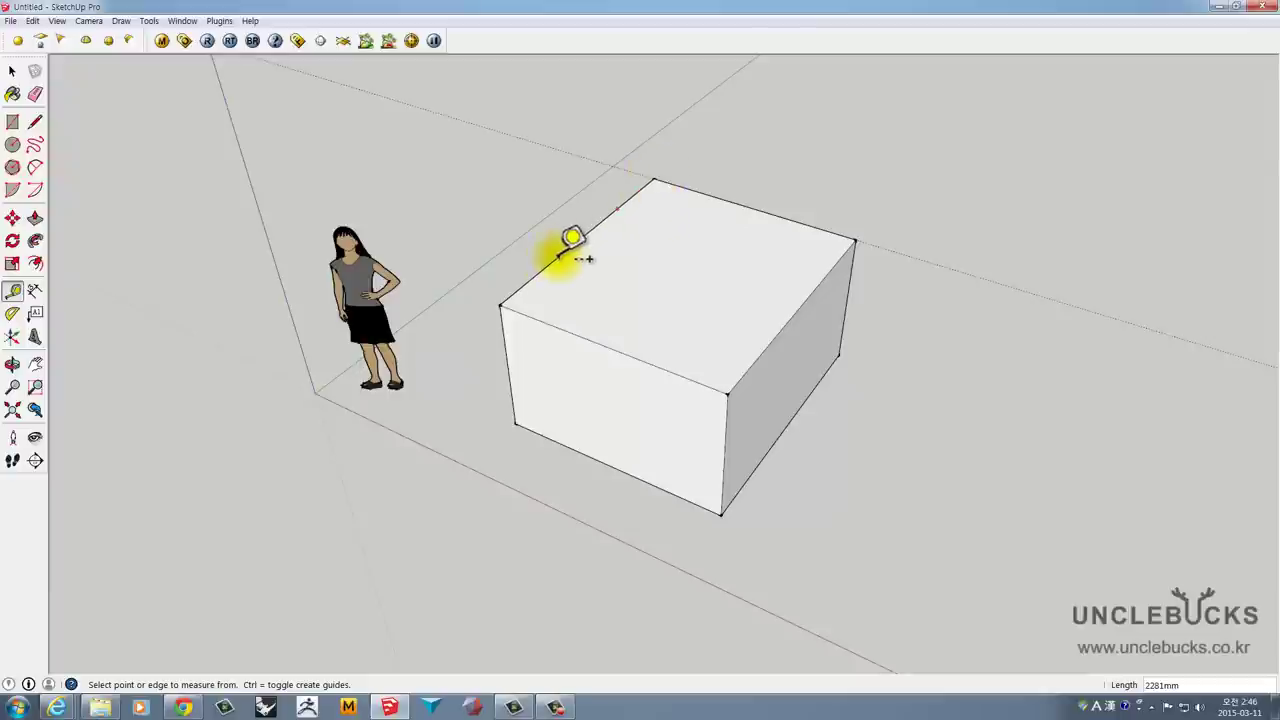
click(557, 272)
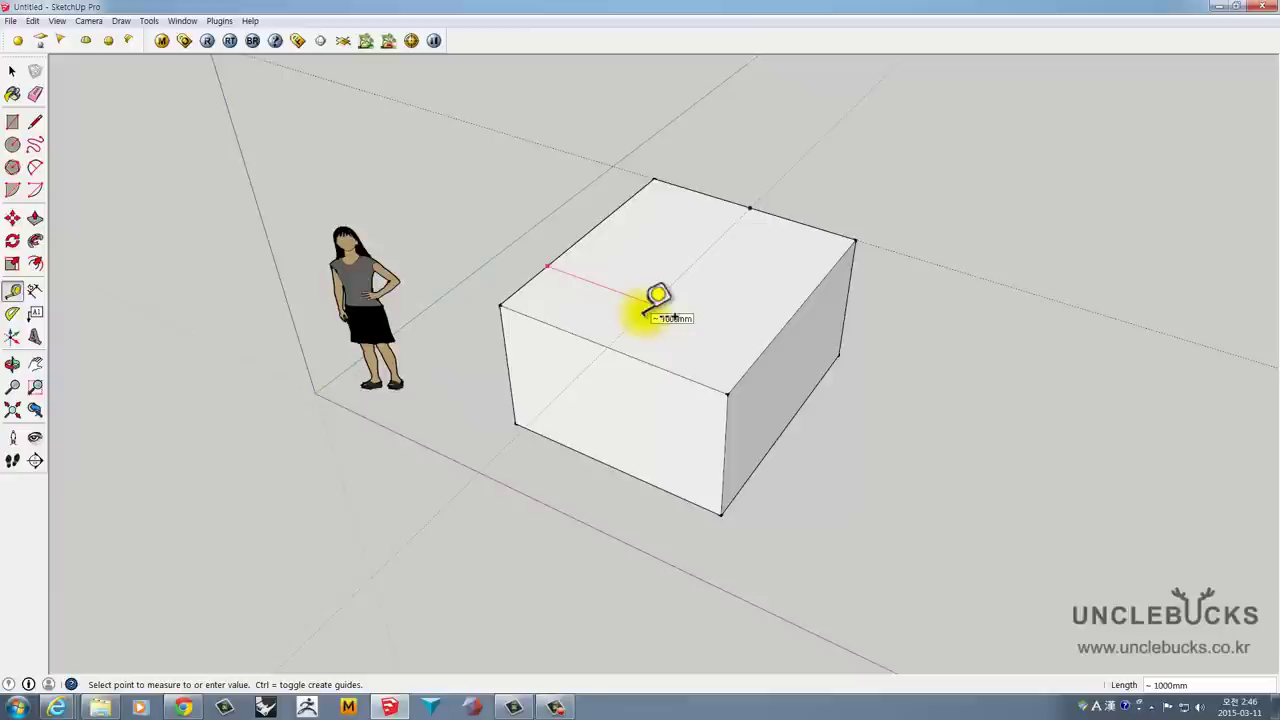
key(Escape)
- Place a guide line 1000mm in from the box's top edge across the top face
key(o)
mouse_move(712, 330)
mouse_down()
mouse_move(800, 314)
mouse_move(723, 420)
mouse_up()
key(t)
click(566, 357)
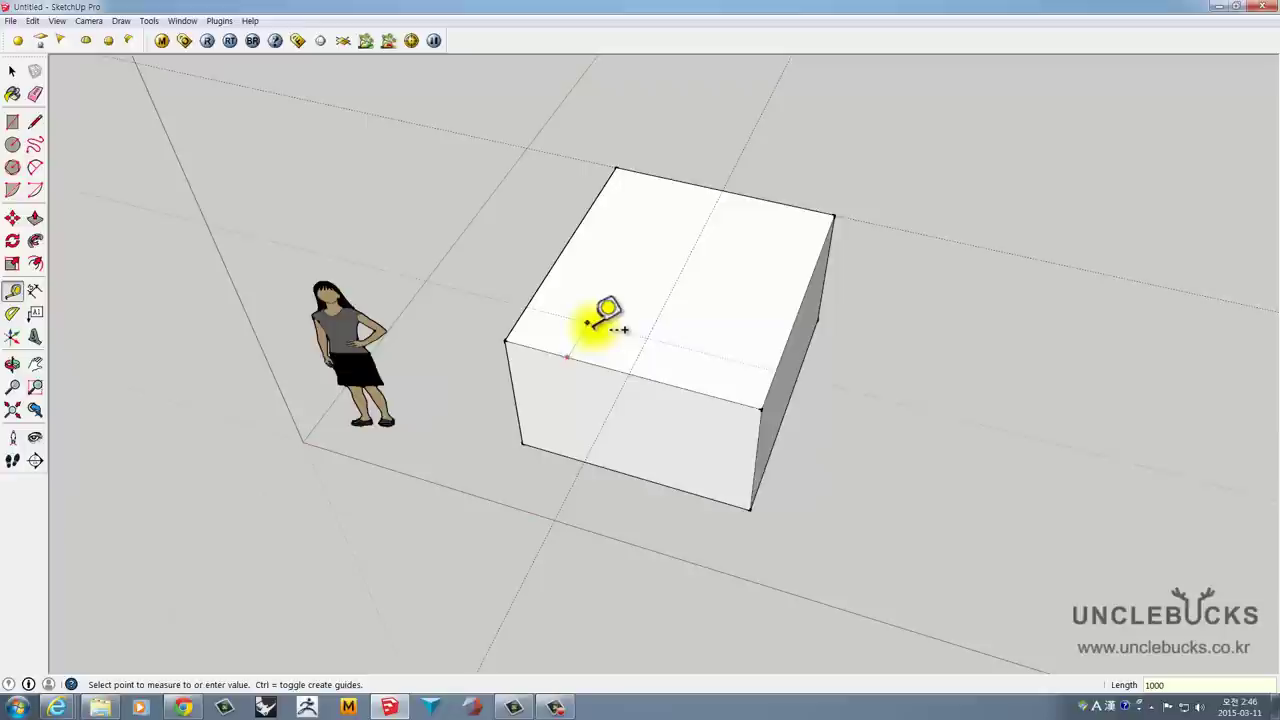
click(588, 322)
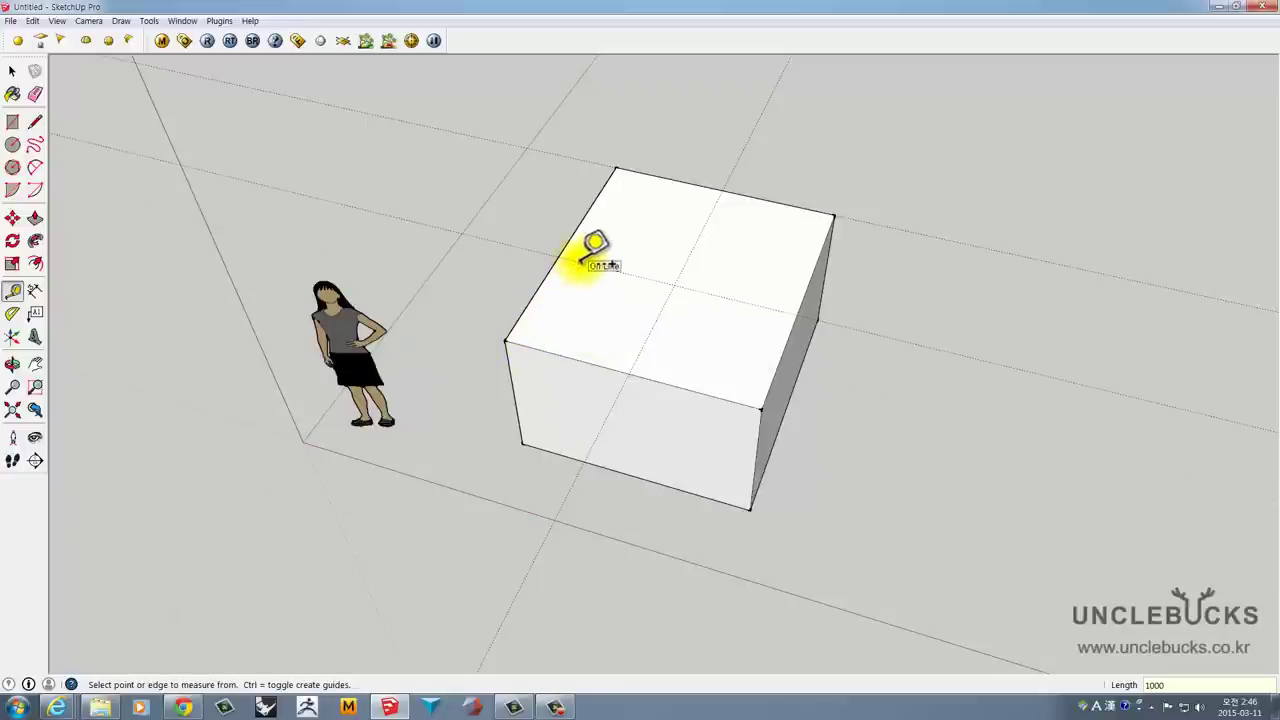
mouse_move(705, 312)
middle_down()
mouse_move(555, 260)
mouse_move(623, 229)
middle_up()
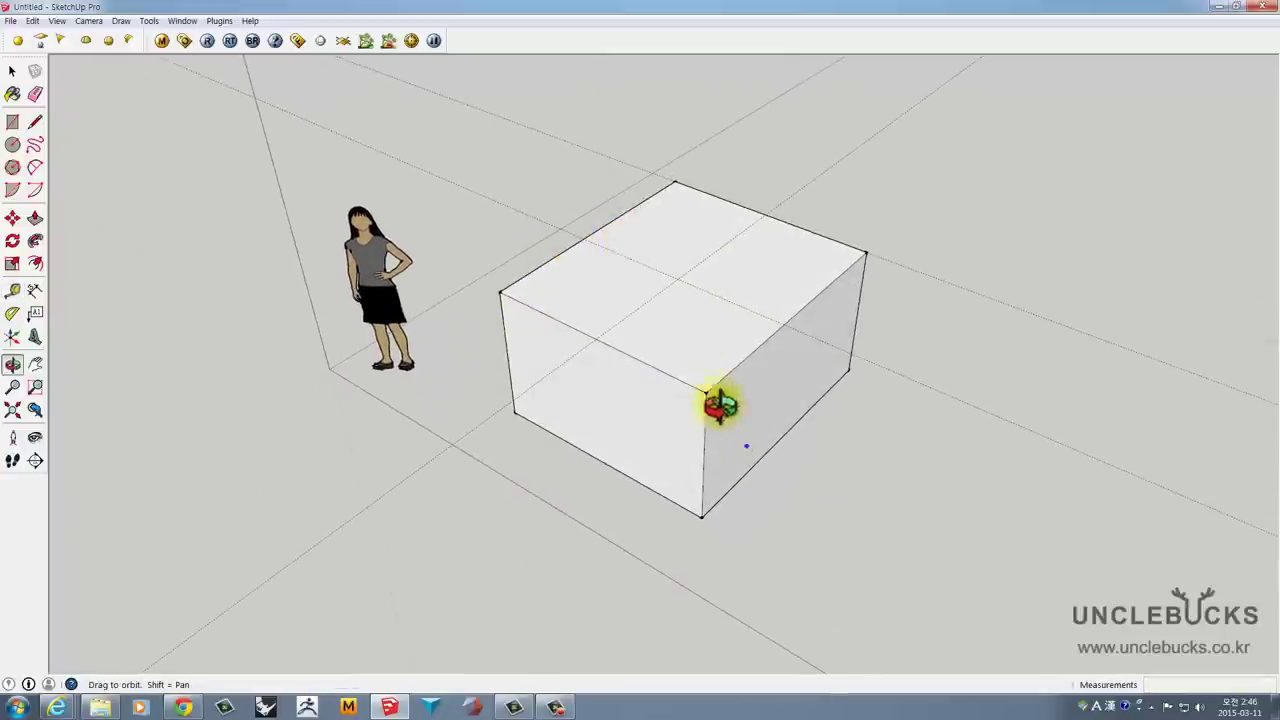
middle_drag(714, 400, 700, 357)
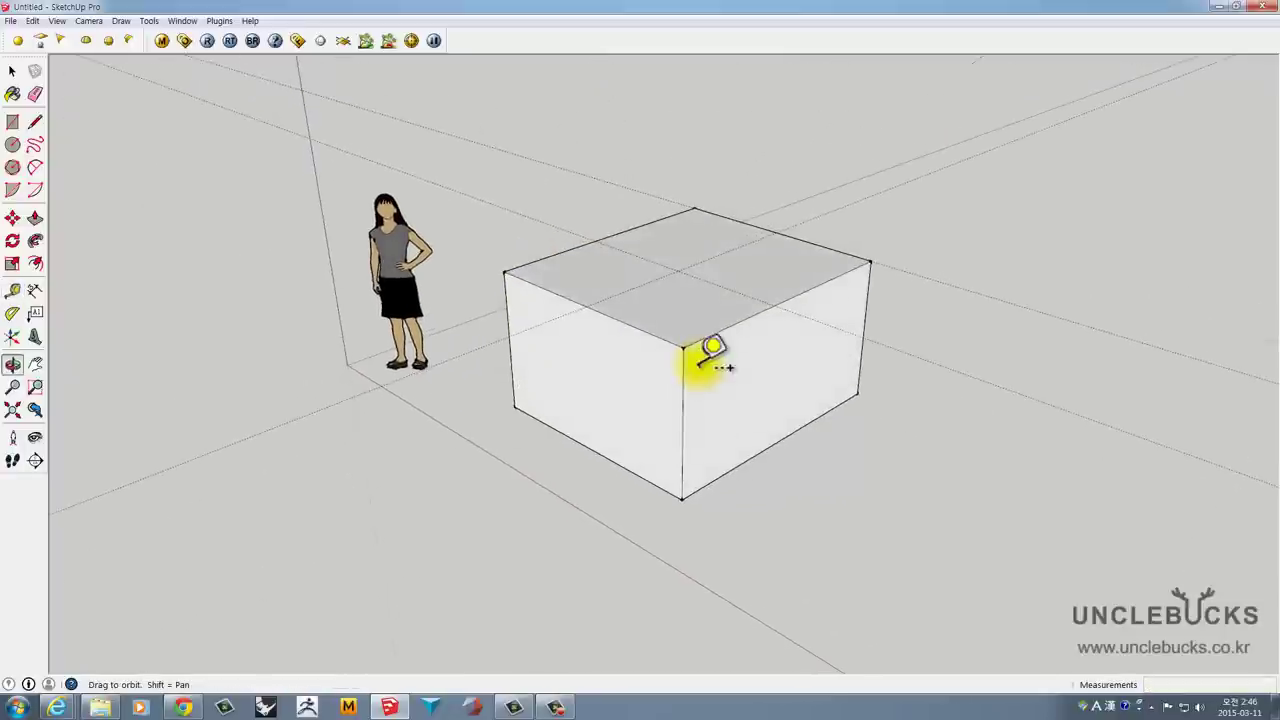
- Add a 30° angled guide across the box's front face with the Protractor
click(13, 316)
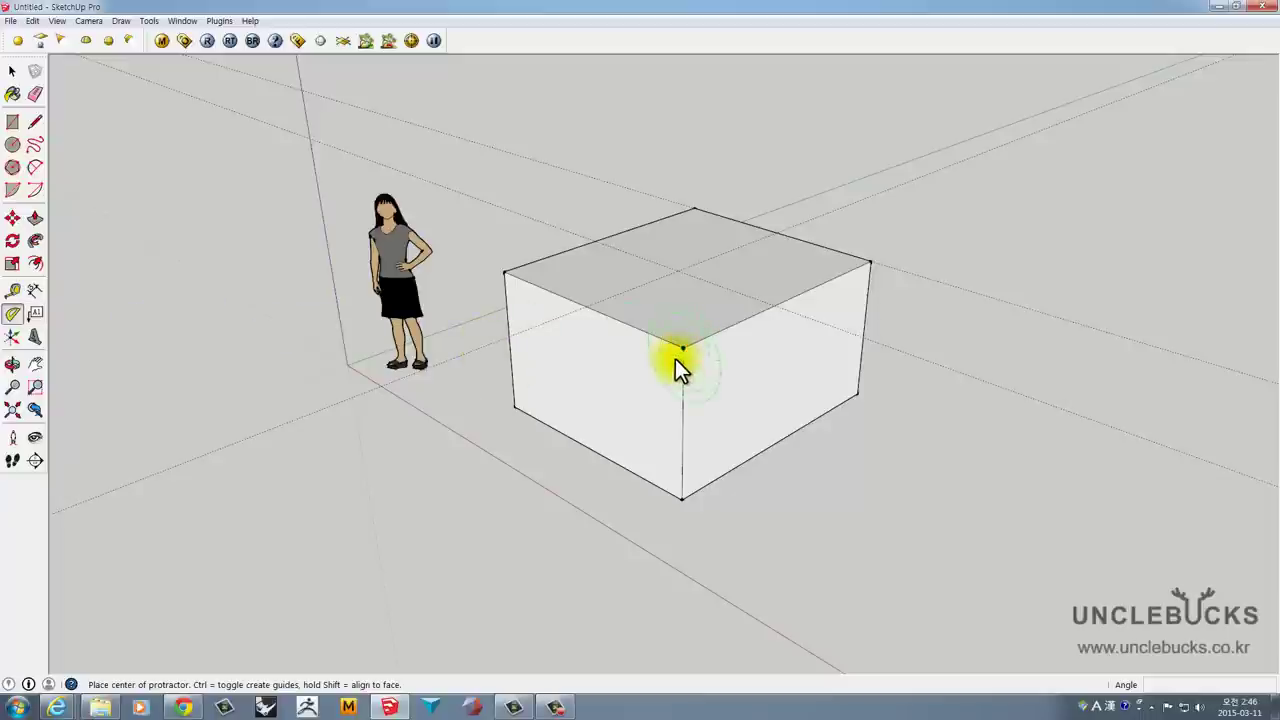
click(641, 421)
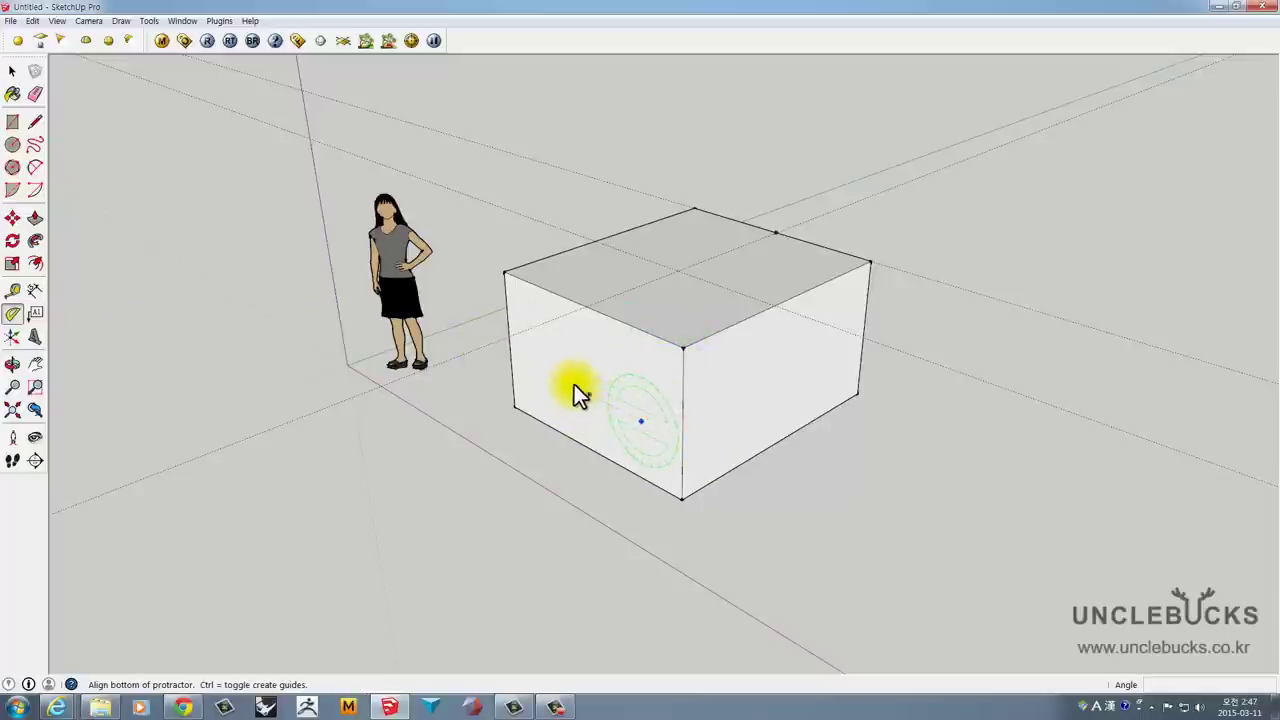
click(572, 385)
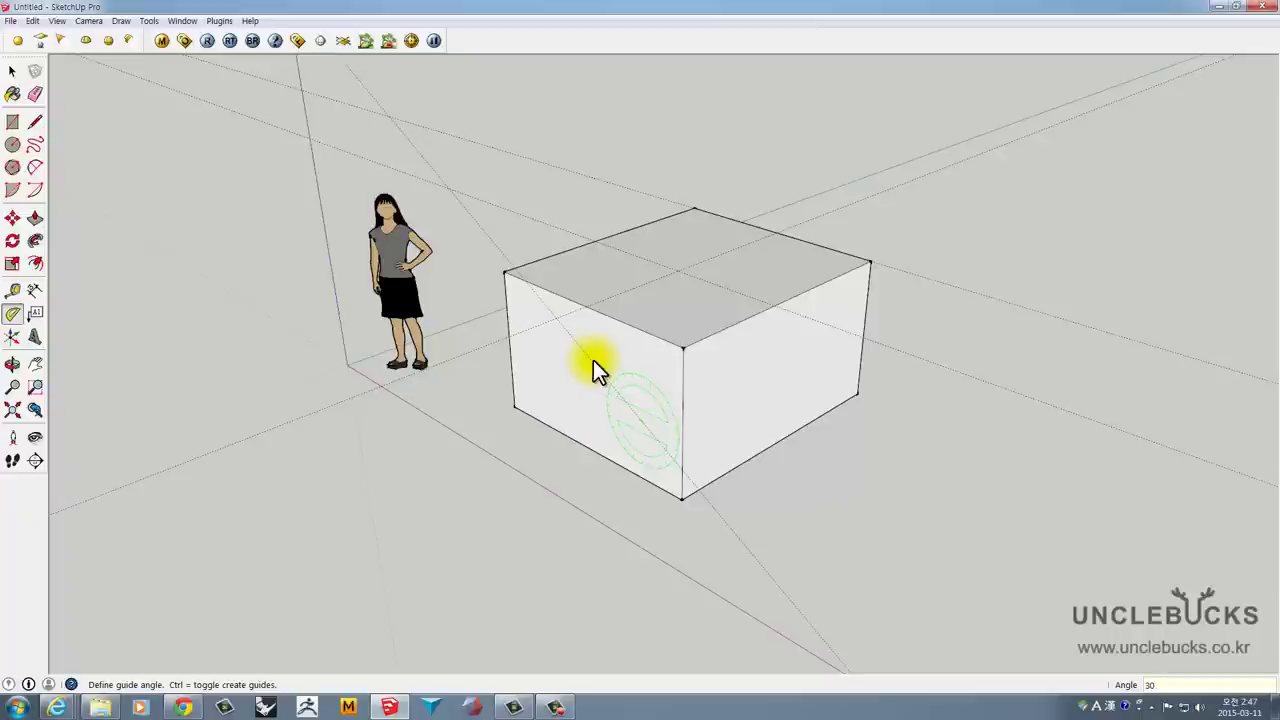
key(Return)
mouse_move(624, 358)
middle_down()
mouse_move(742, 333)
mouse_move(518, 303)
mouse_move(634, 251)
mouse_move(640, 191)
mouse_move(538, 399)
mouse_move(752, 366)
mouse_move(713, 365)
middle_up()
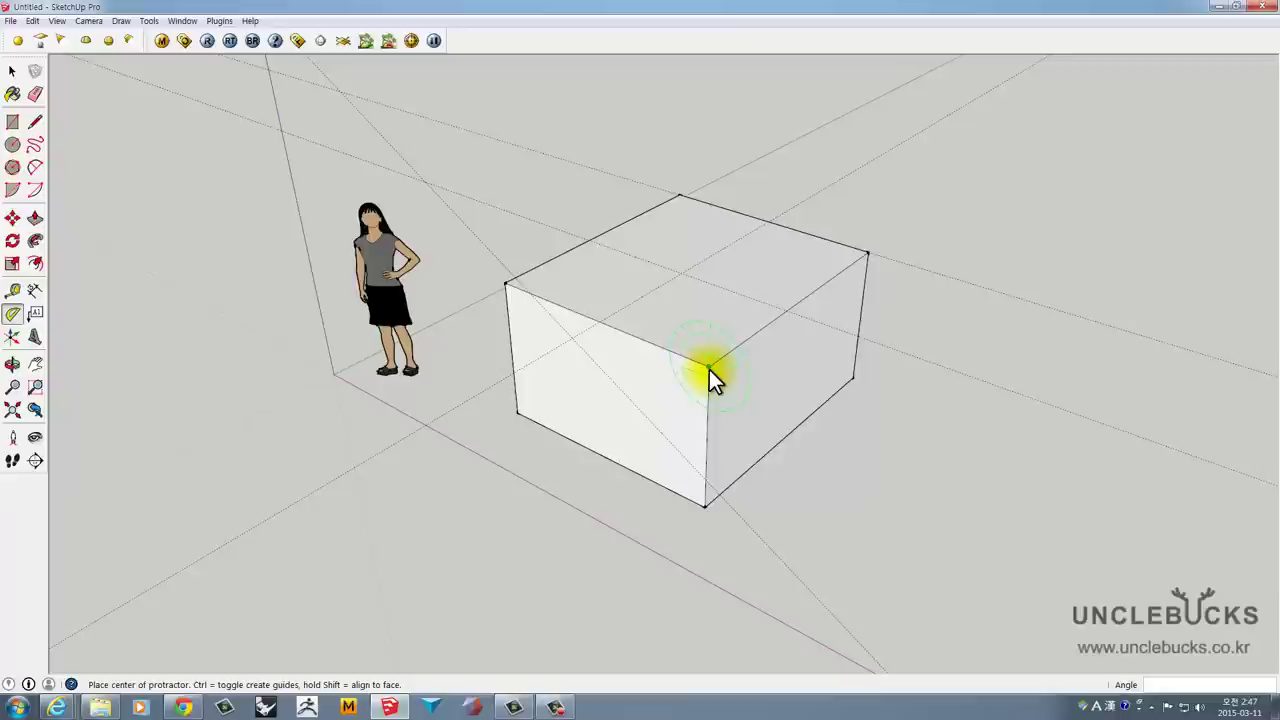
- Add a 45° angled guide from the front top corner across the top face
click(709, 368)
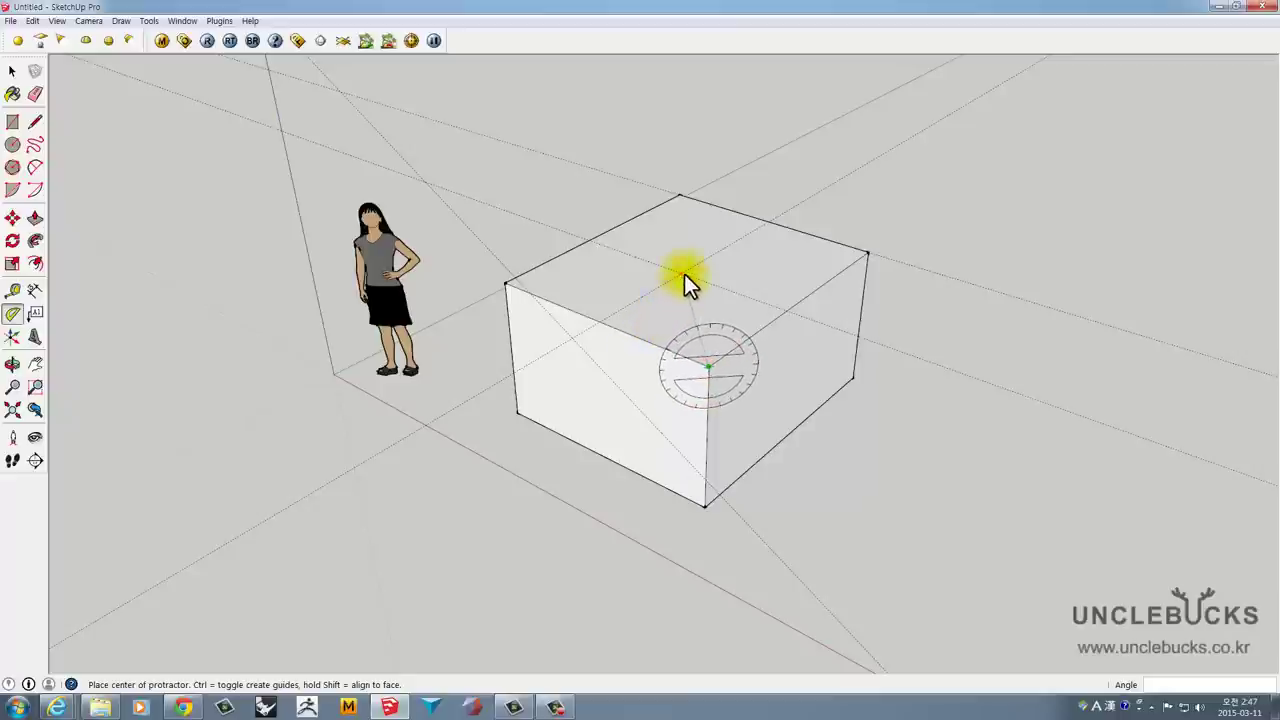
click(828, 281)
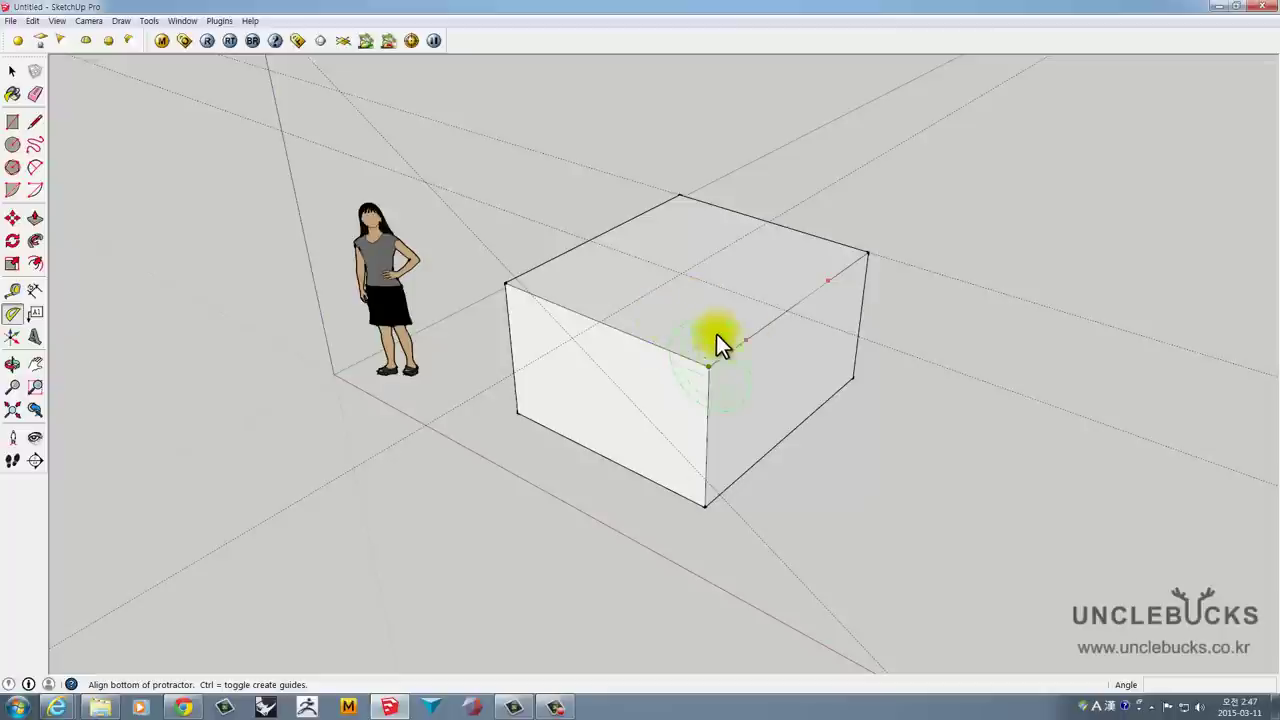
click(628, 333)
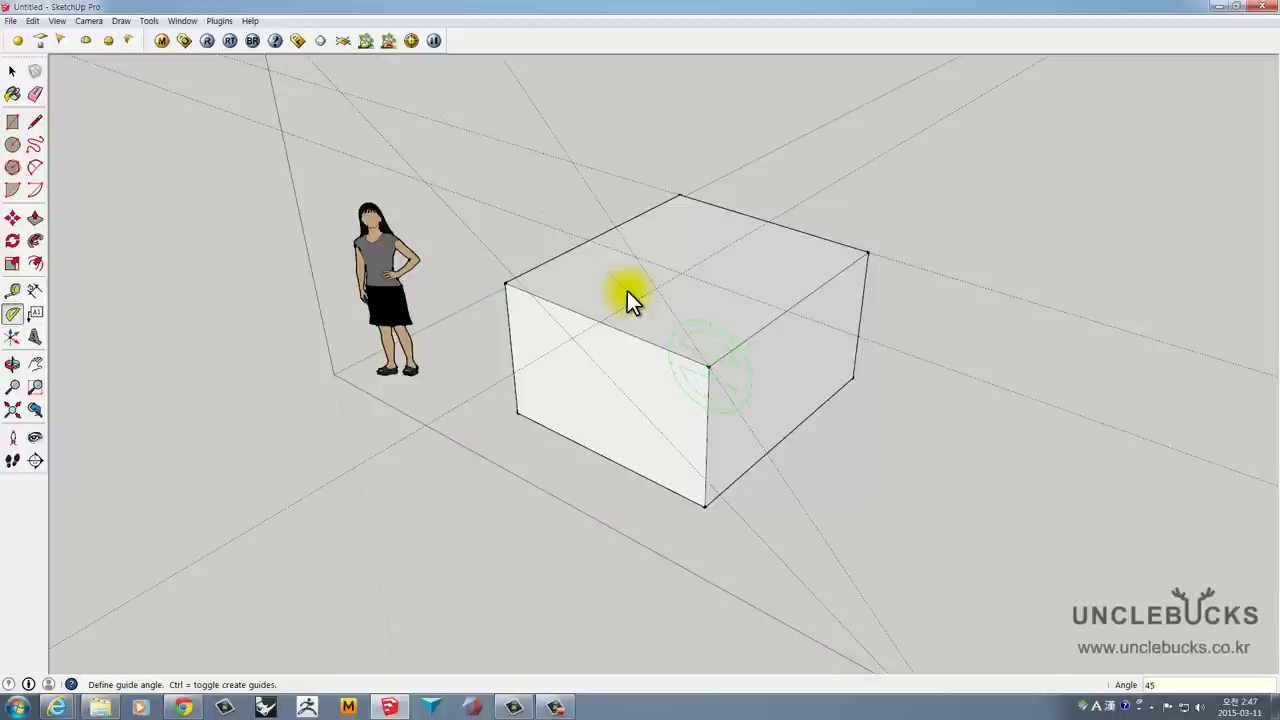
click(627, 291)
mouse_move(650, 290)
middle_down()
mouse_move(648, 325)
mouse_move(817, 297)
mouse_move(434, 149)
mouse_move(597, 237)
mouse_move(542, 240)
middle_up()
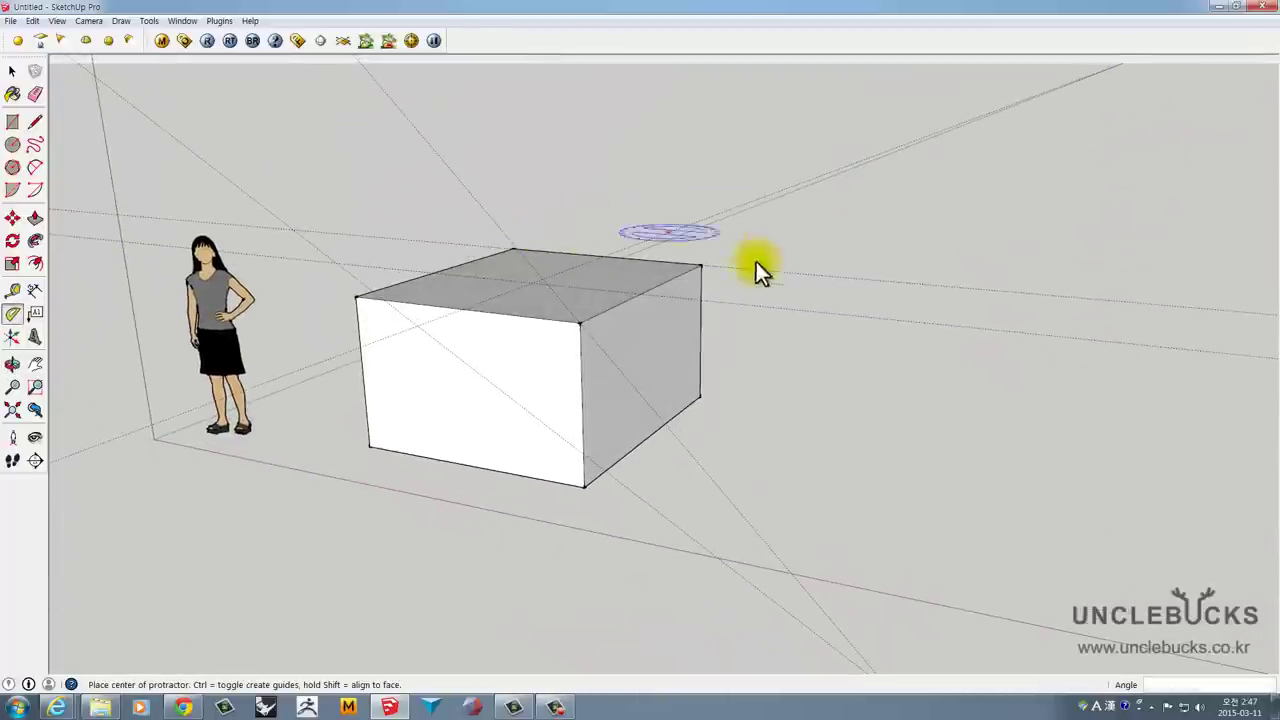
click(14, 72)
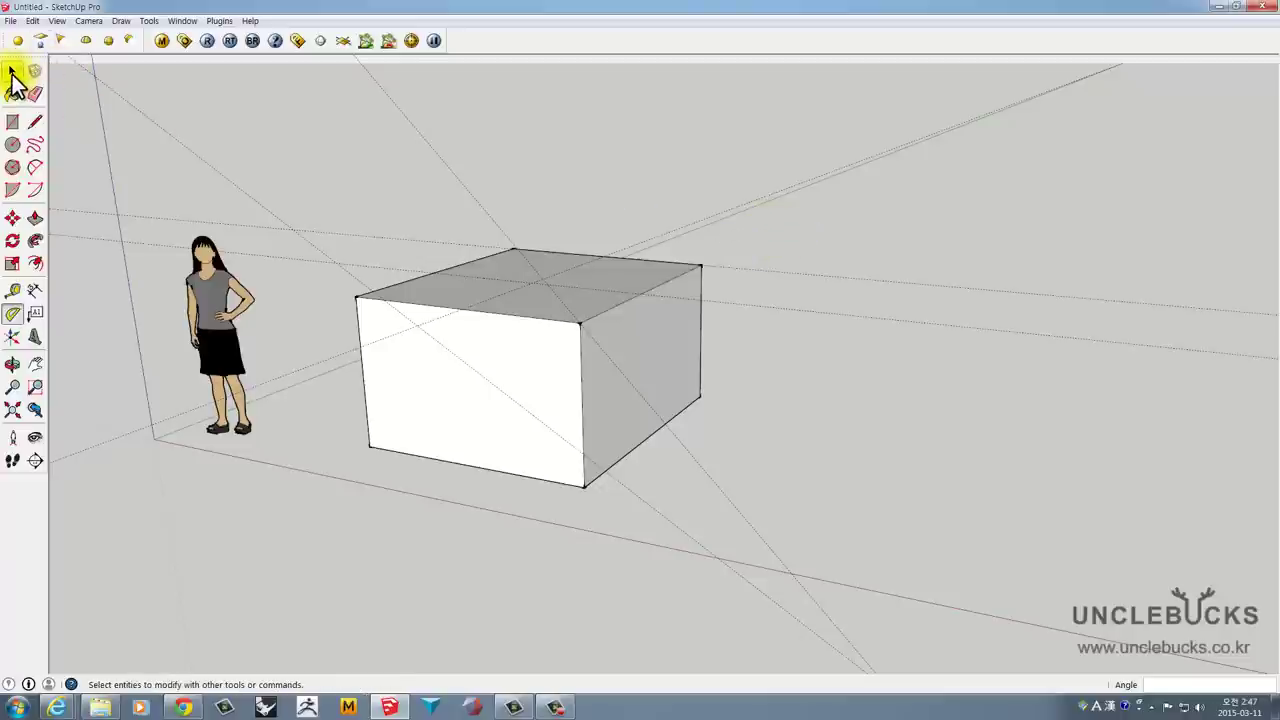
key(space)
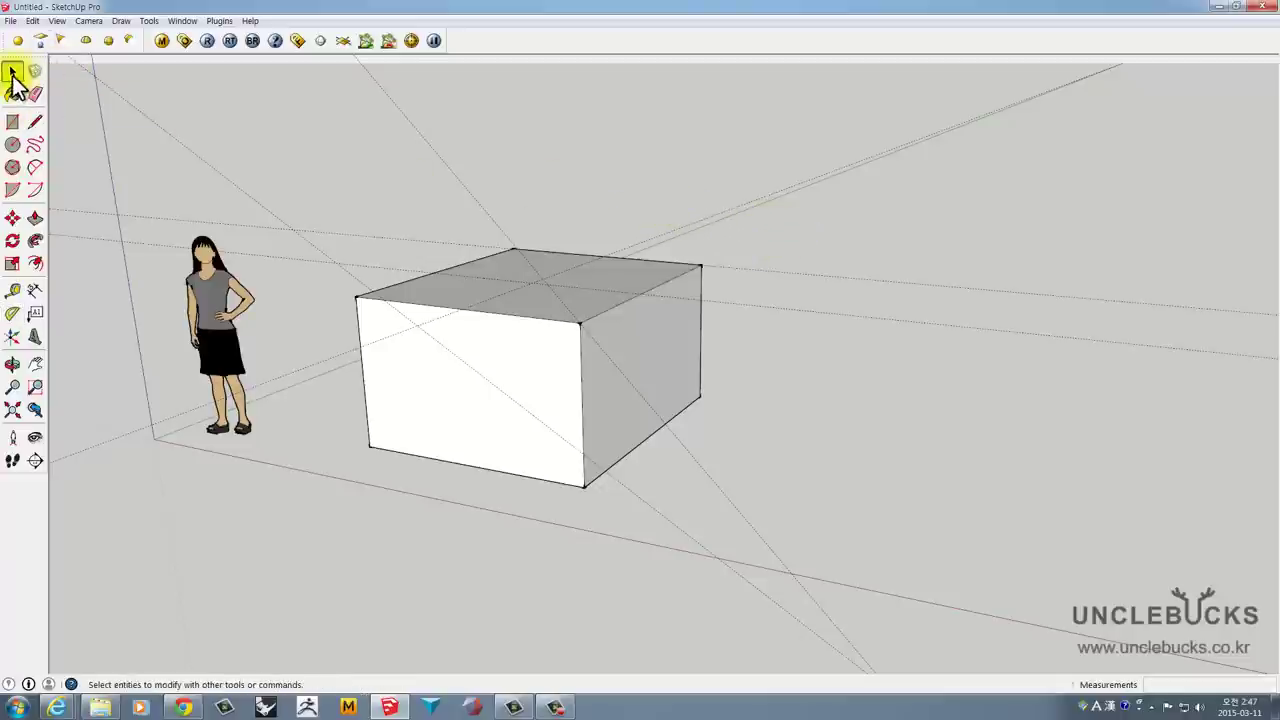
click(430, 148)
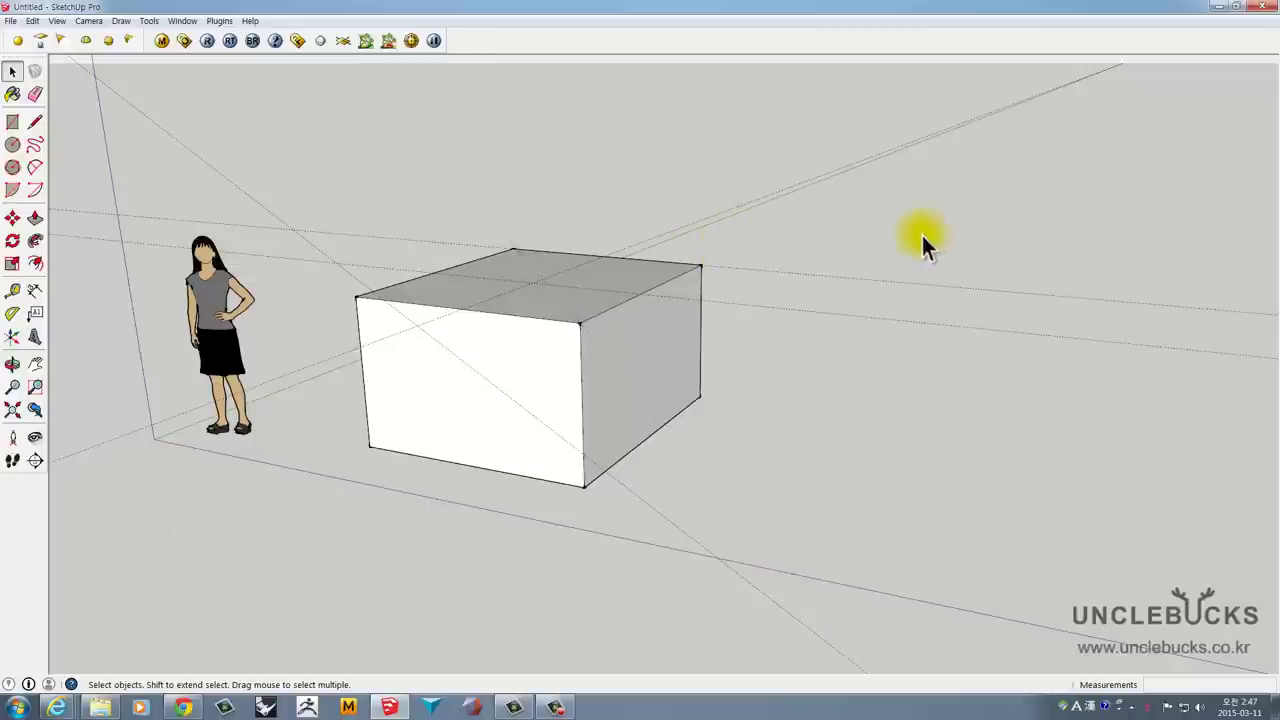
drag(787, 127, 732, 101)
drag(966, 410, 852, 192)
drag(208, 183, 208, 183)
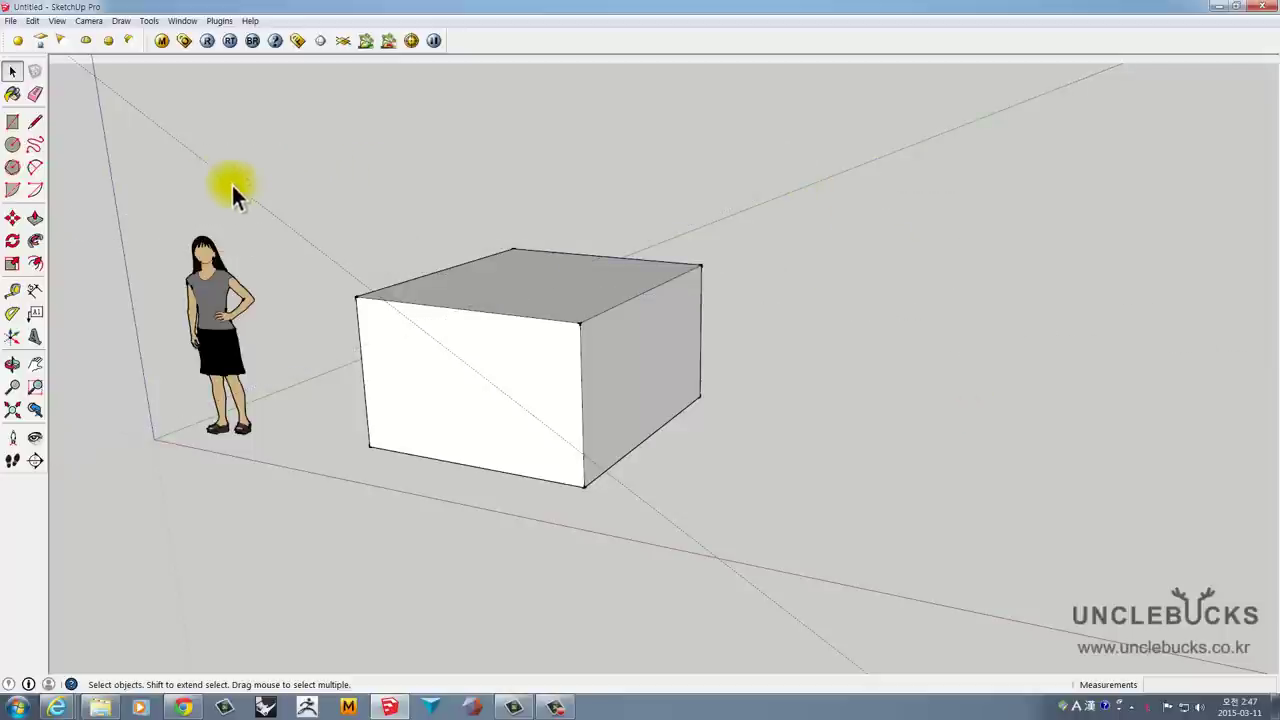
mouse_move(491, 209)
middle_down()
mouse_move(361, 206)
mouse_move(543, 314)
mouse_move(507, 298)
mouse_move(648, 271)
mouse_move(602, 261)
middle_up()
scroll(507, 298, up, 2)
- Select the entire white box and make it into a group
click(516, 293)
triple_click(516, 293)
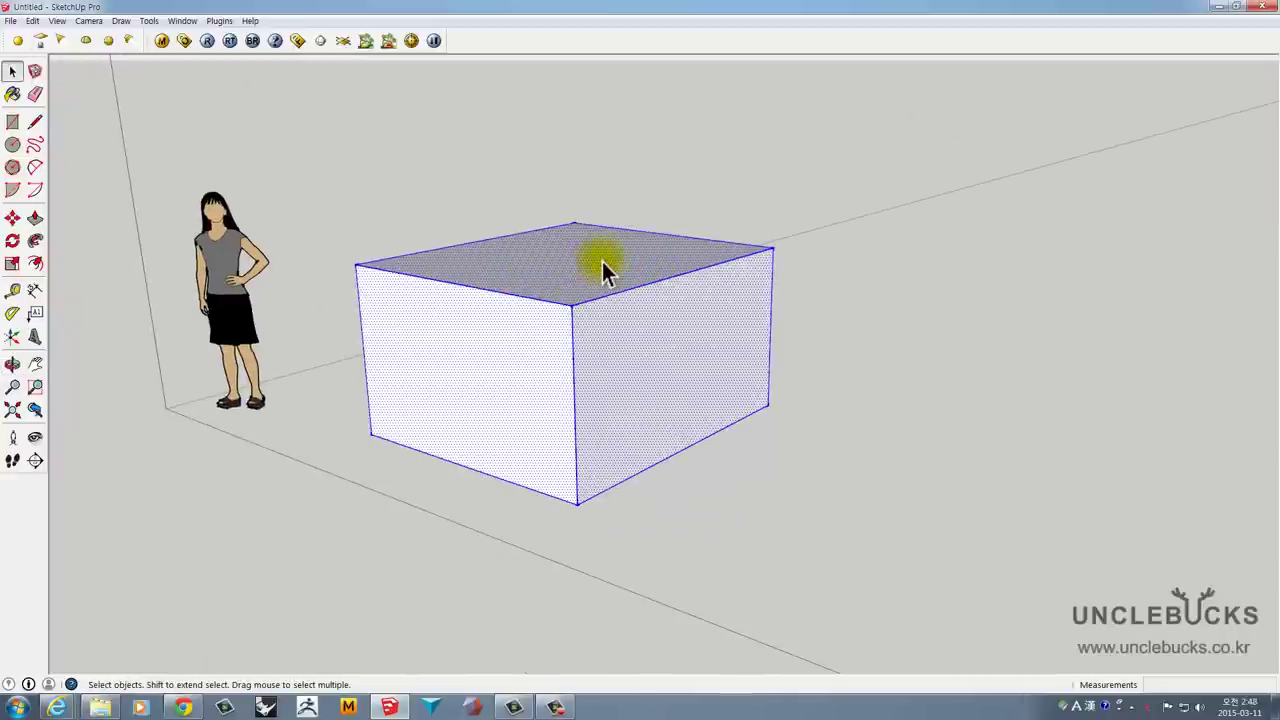
right_click(542, 258)
click(590, 365)
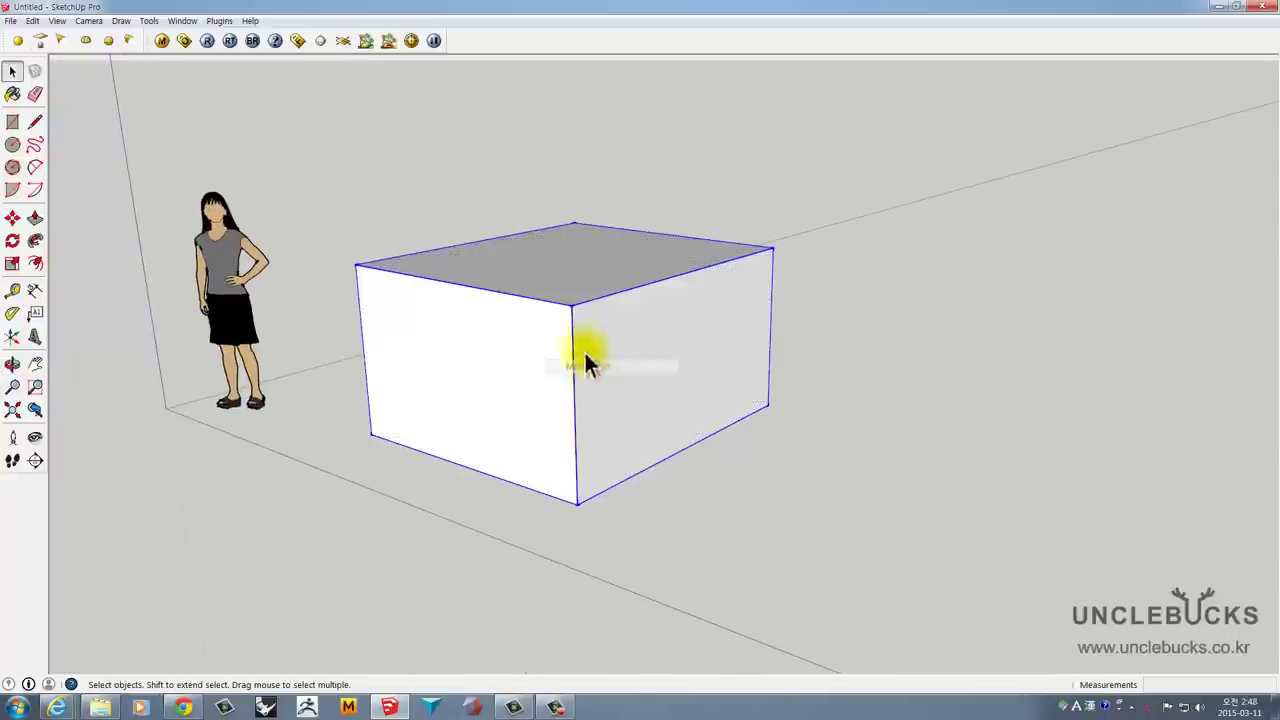
mouse_move(587, 362)
middle_down()
mouse_move(471, 323)
mouse_move(520, 331)
mouse_move(511, 343)
mouse_move(420, 345)
middle_up()
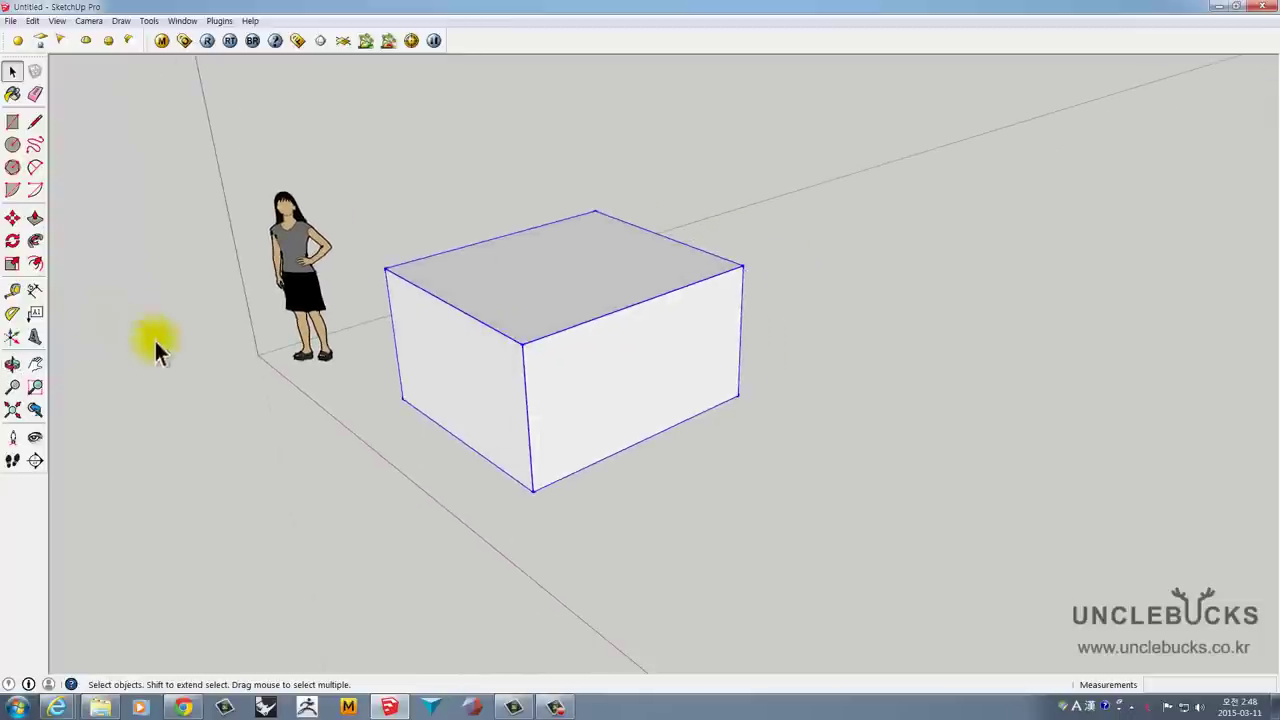
middle_drag(400, 445, 470, 526)
- Set a Tape Measure point near the box, then open the box group to select its faces
key(t)
click(452, 530)
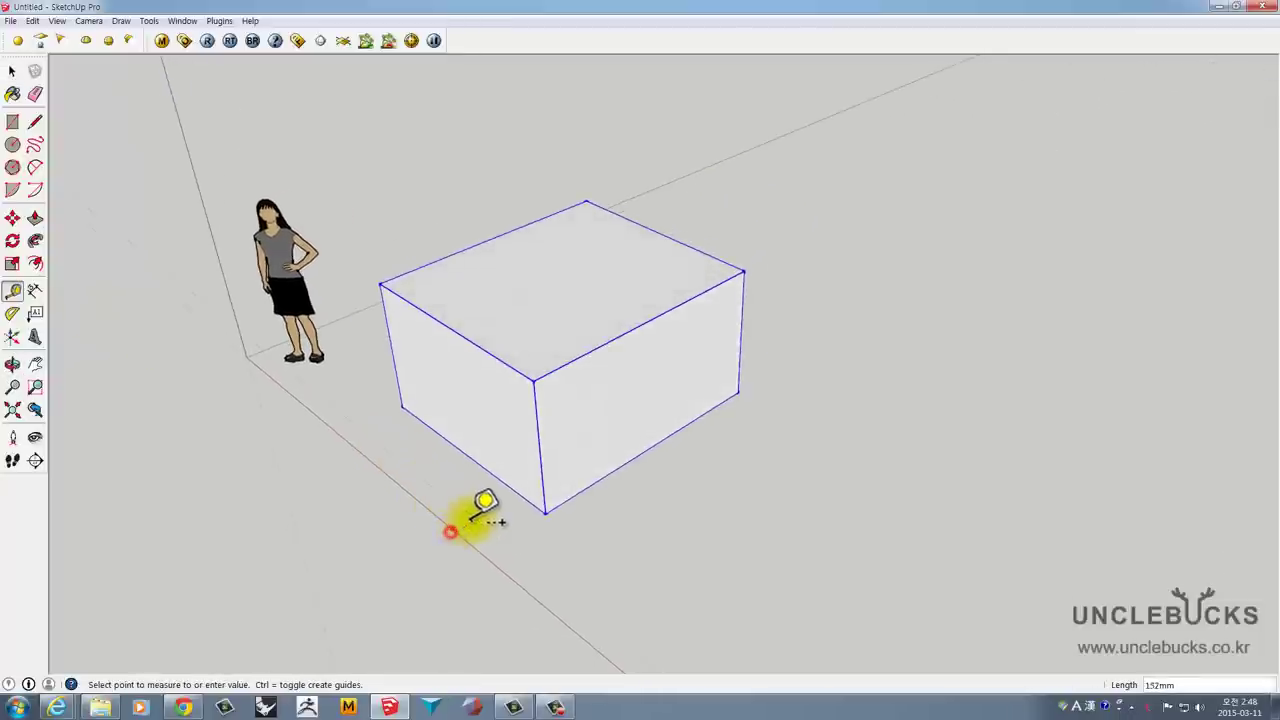
mouse_move(591, 534)
middle_down()
mouse_move(583, 374)
mouse_move(617, 363)
mouse_move(517, 400)
mouse_move(480, 343)
middle_up()
key(space)
triple_click(521, 259)
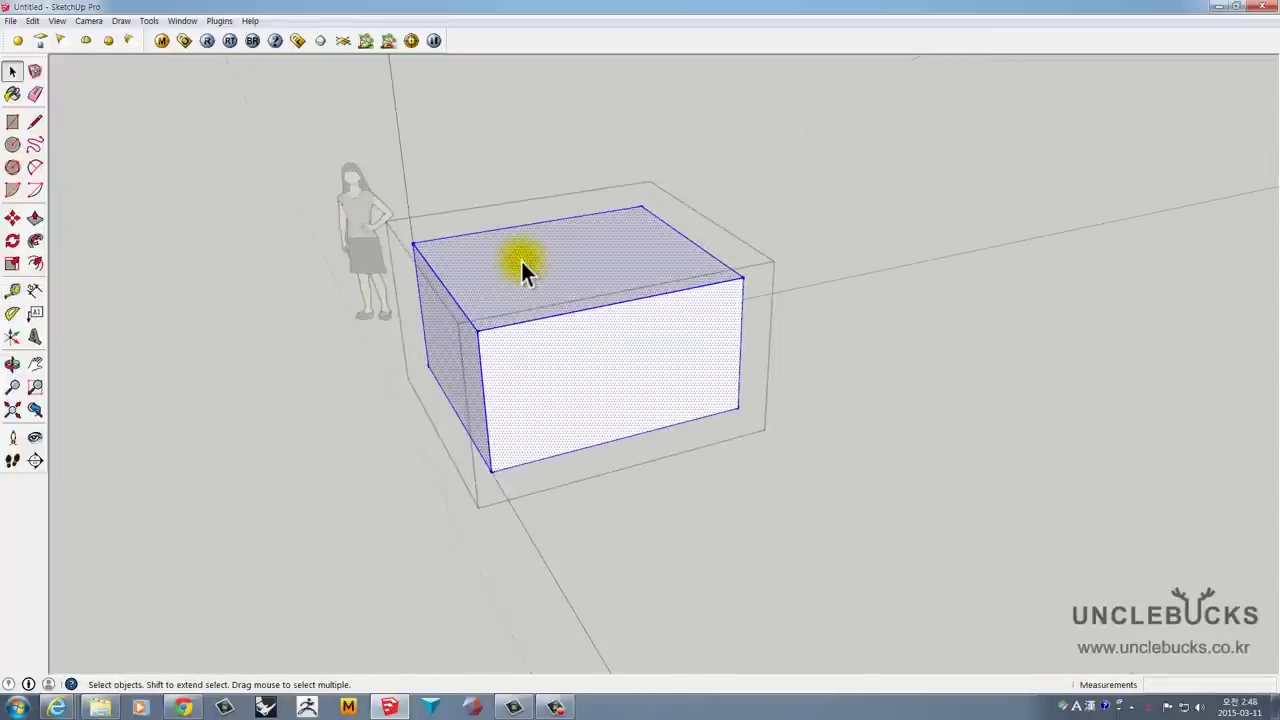
mouse_move(520, 258)
middle_down()
mouse_move(537, 254)
mouse_move(536, 280)
middle_up()
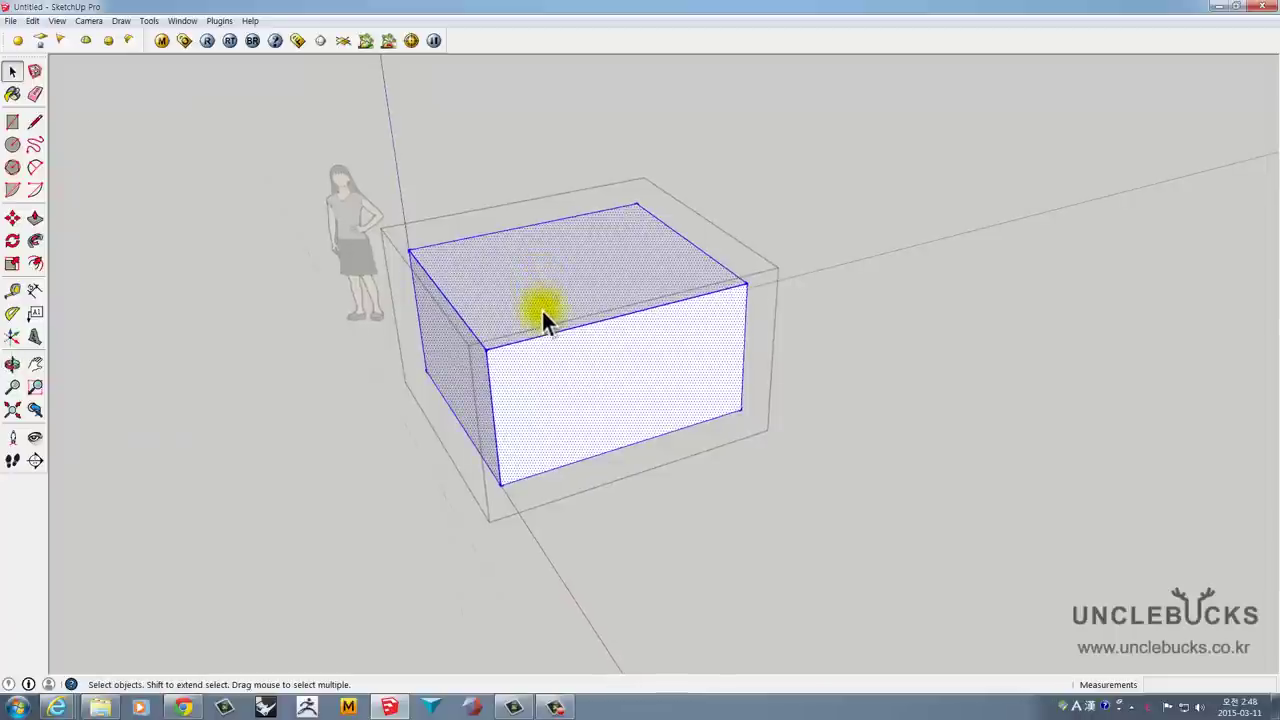
middle_drag(560, 338, 520, 345)
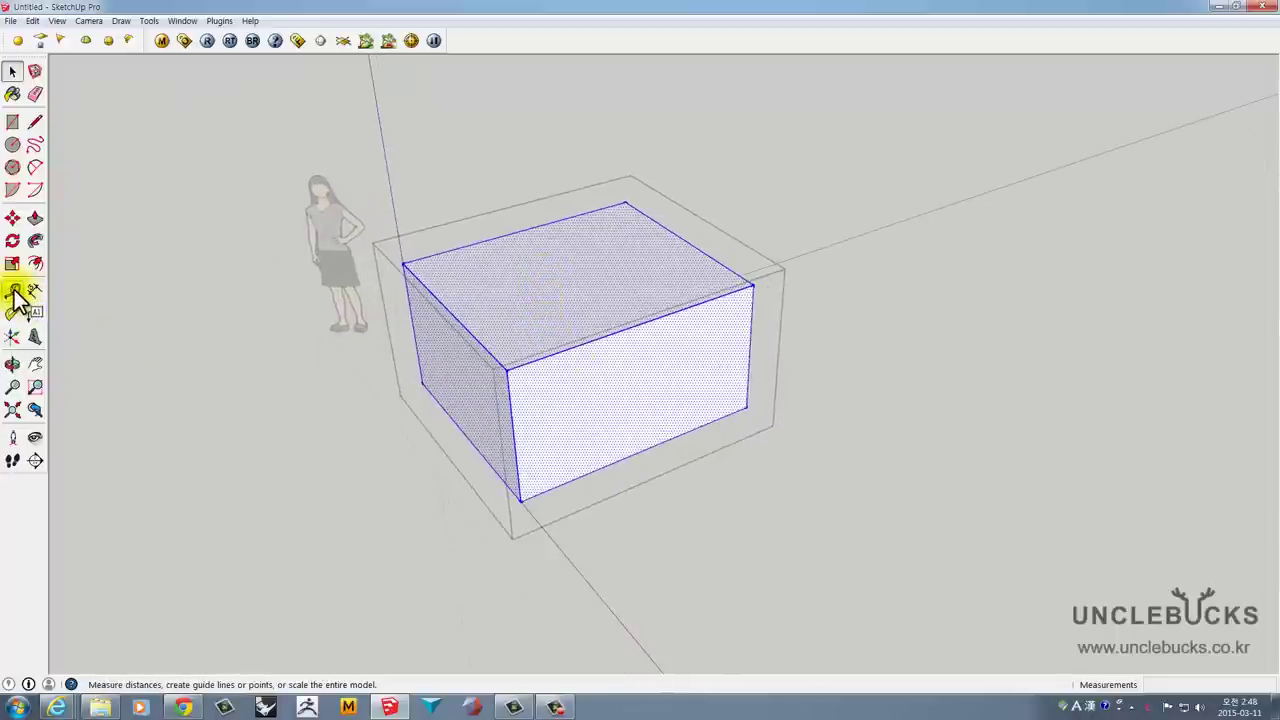
- Cancel a measurement on the box top, exit the group and reselect the box group
key(t)
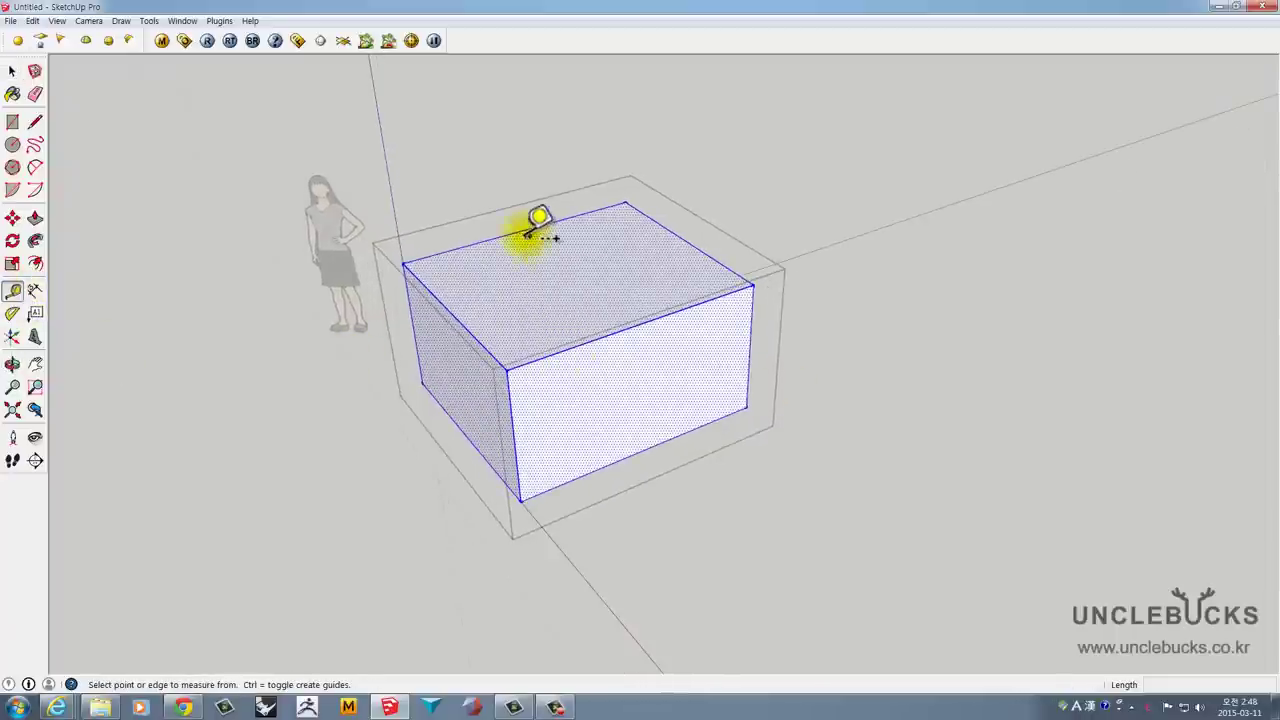
click(482, 242)
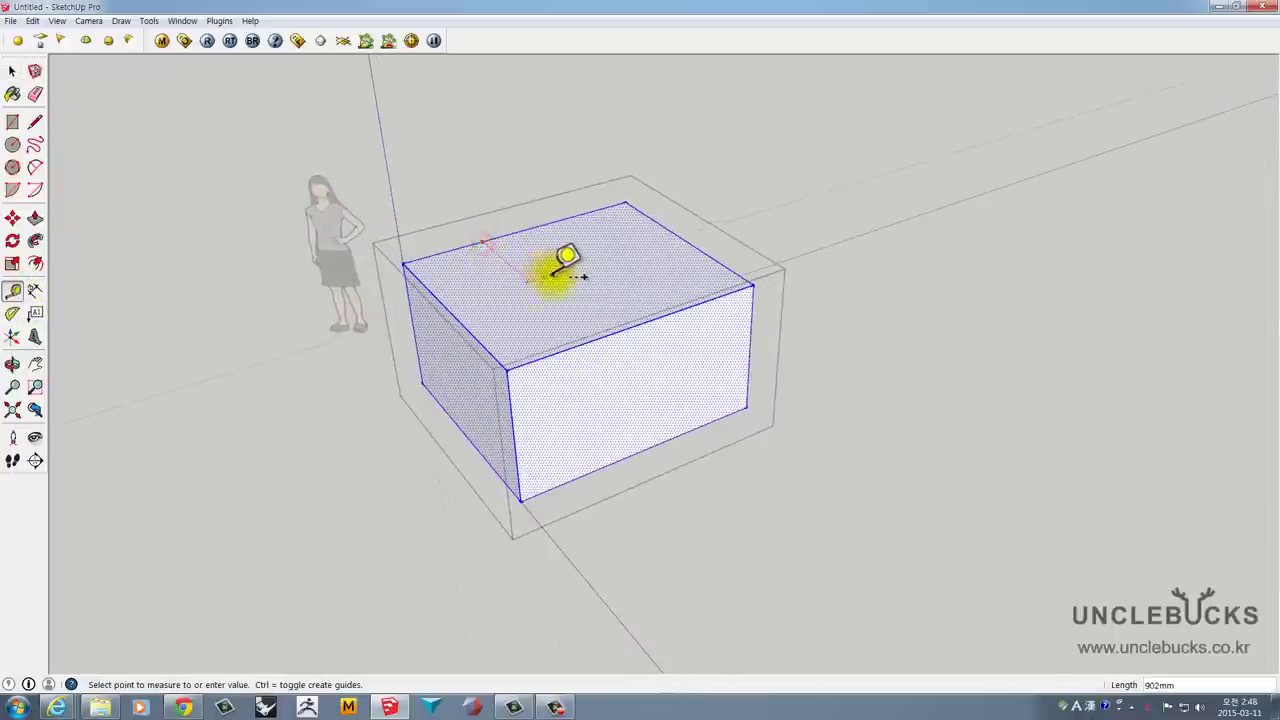
key(Escape)
mouse_move(470, 305)
middle_down()
mouse_move(606, 286)
mouse_move(632, 262)
middle_up()
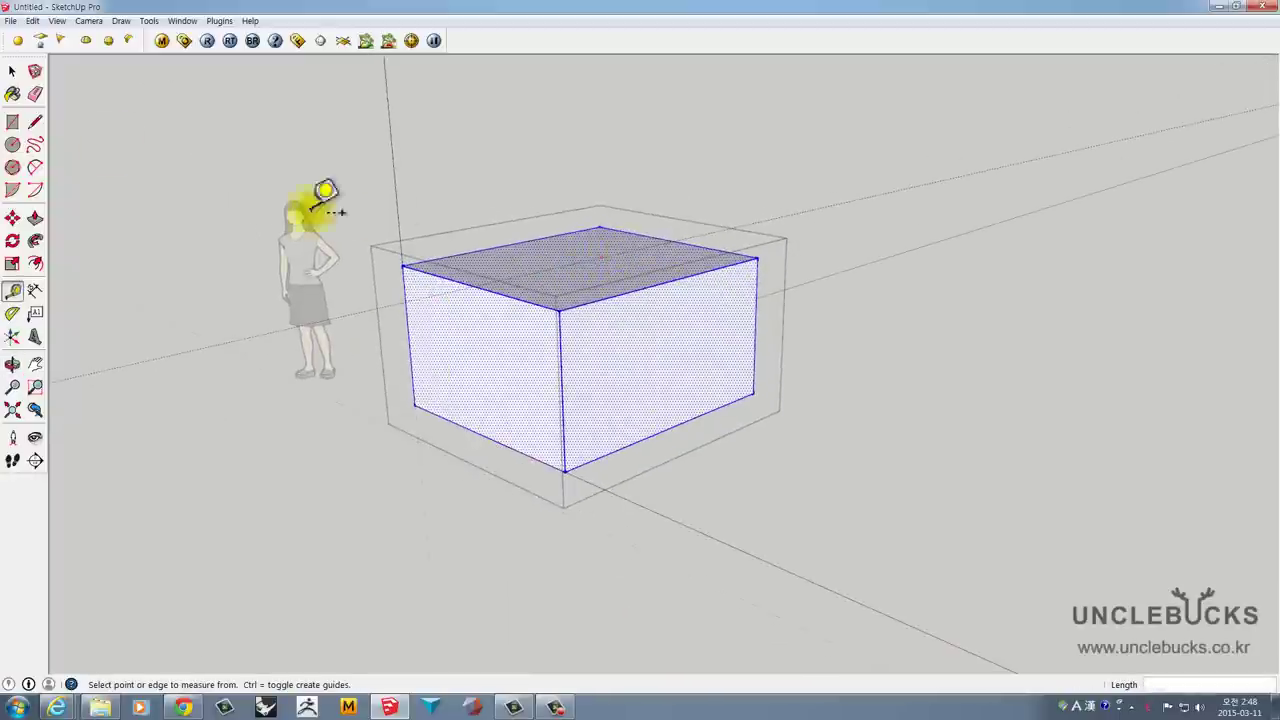
click(12, 71)
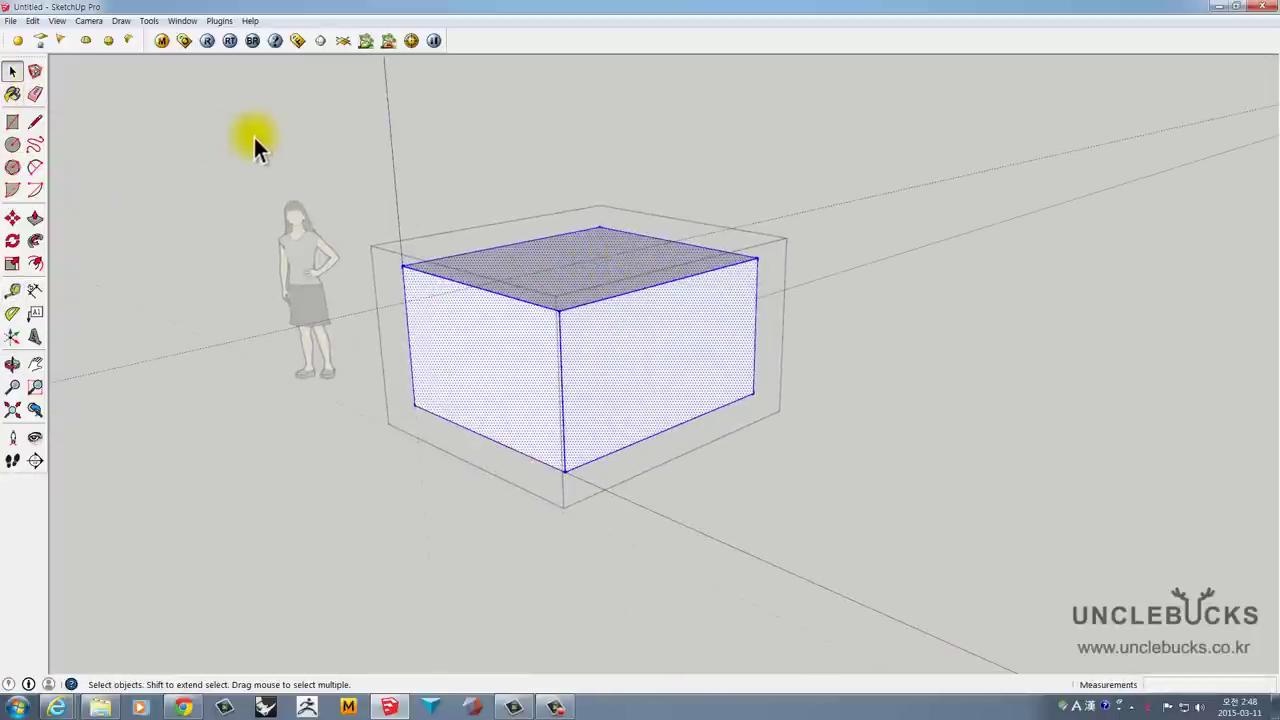
click(253, 135)
middle_drag(497, 274, 224, 354)
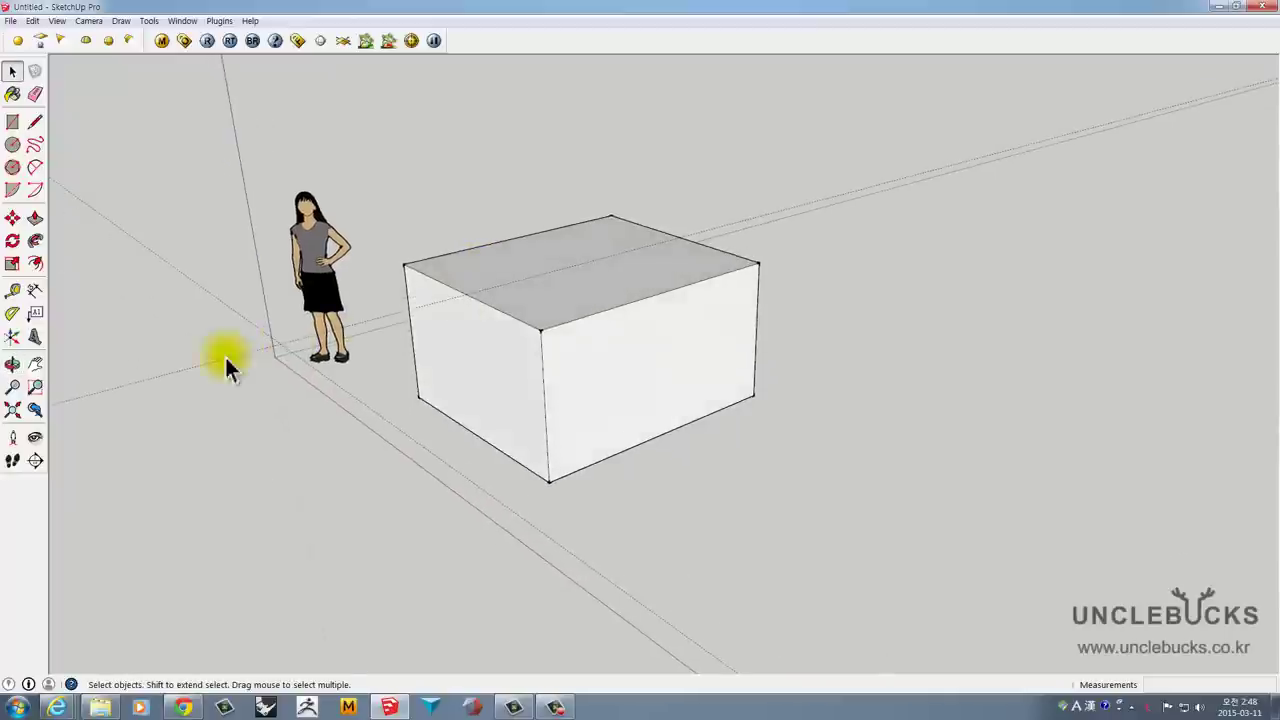
click(210, 292)
middle_drag(256, 313, 286, 263)
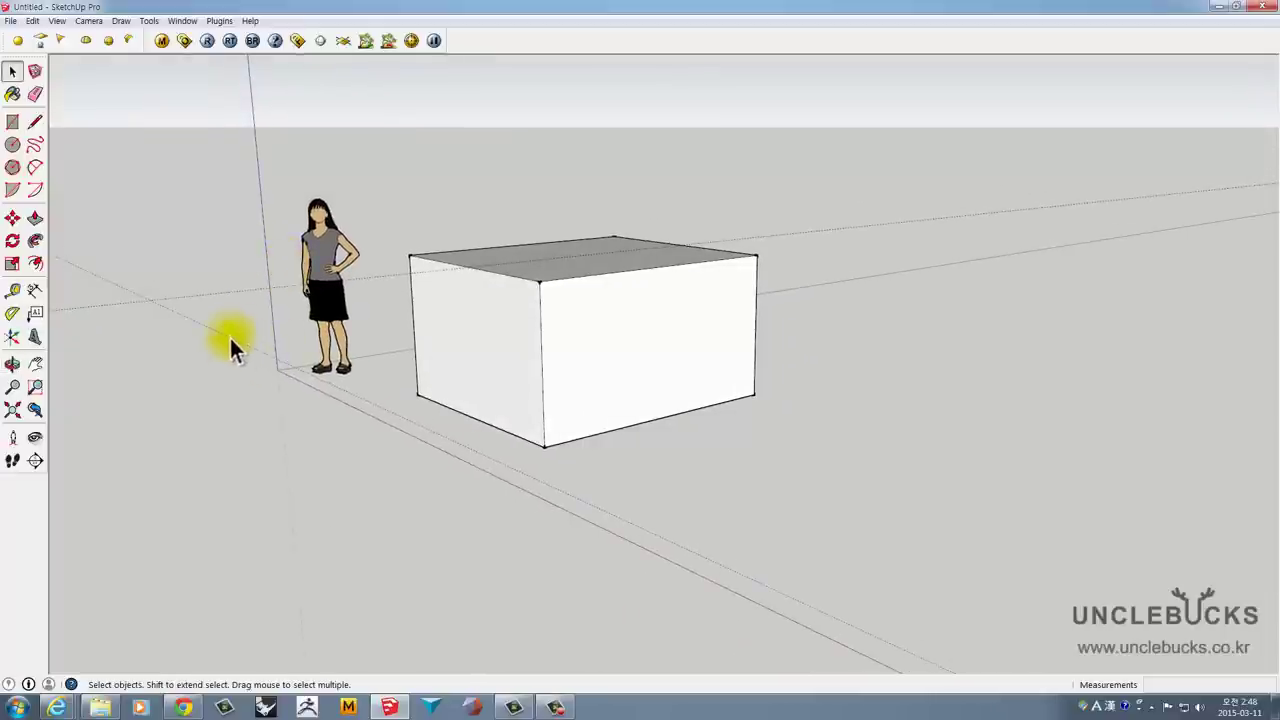
mouse_move(297, 374)
middle_down()
mouse_move(252, 416)
mouse_move(258, 398)
middle_up()
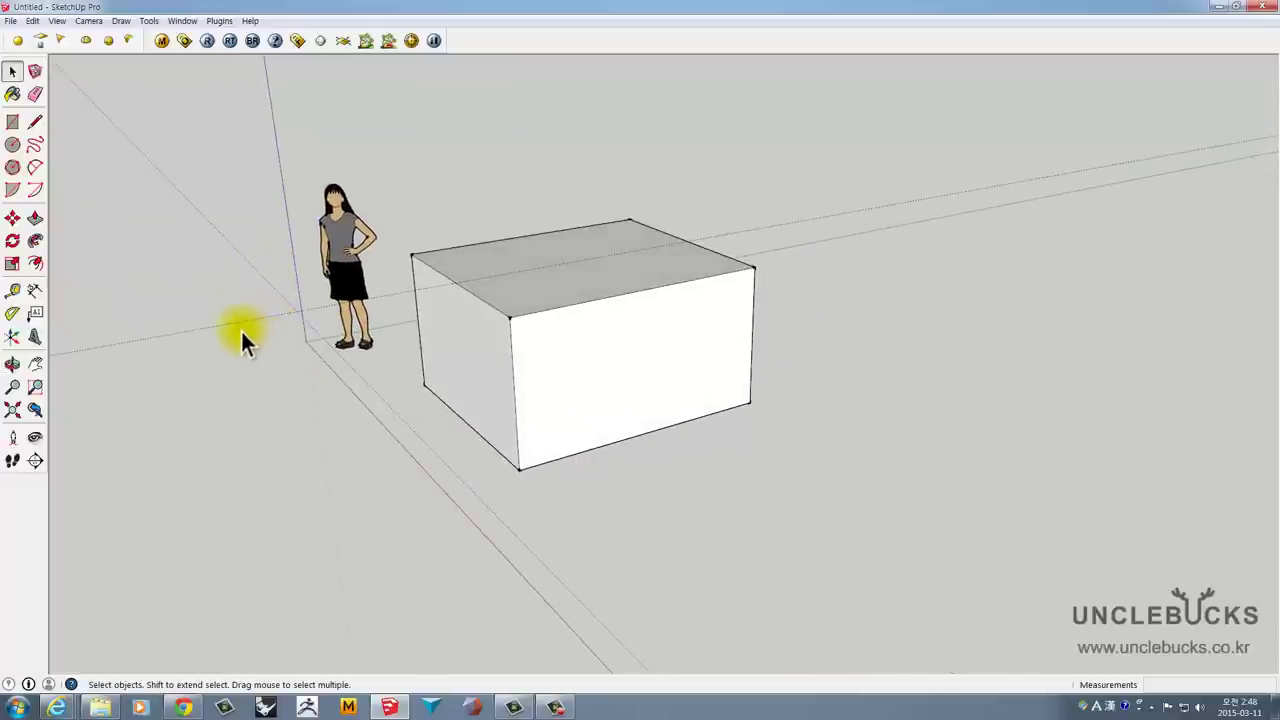
shift+middle_drag(250, 330, 312, 332)
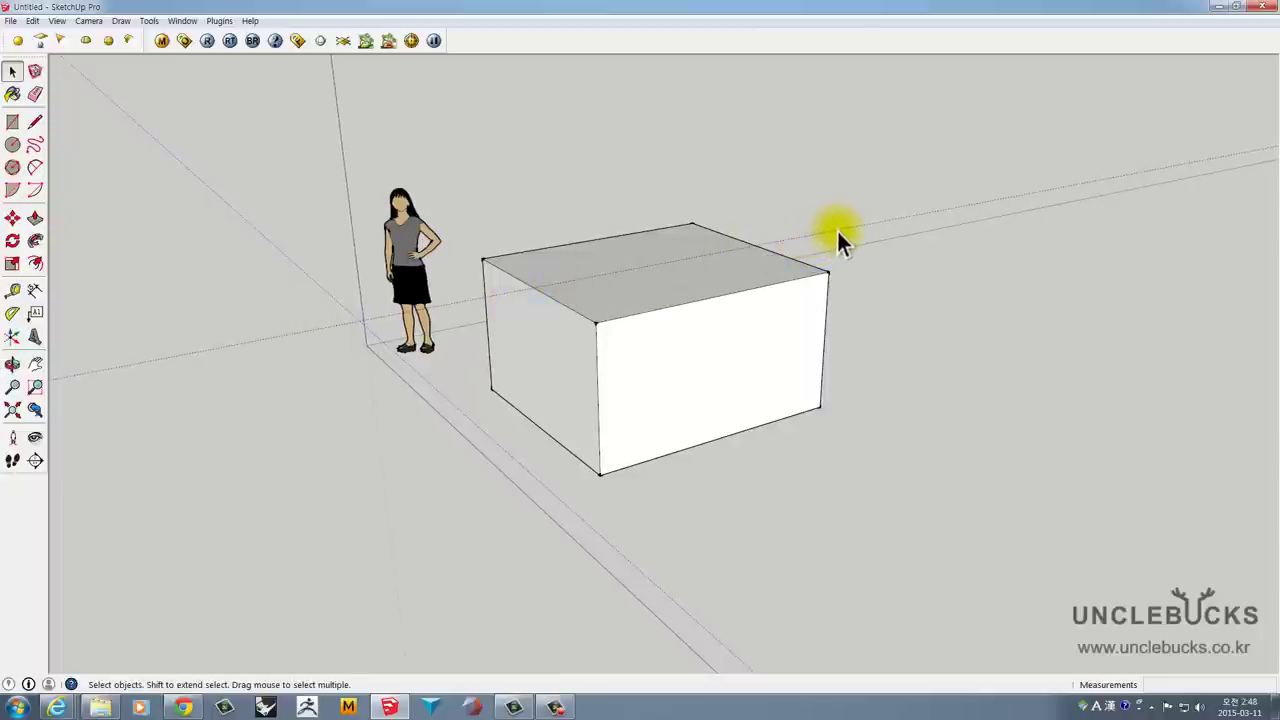
key(ctrl+a)
mouse_move(638, 272)
mouse_down()
mouse_move(674, 203)
mouse_move(849, 191)
mouse_move(820, 226)
mouse_move(843, 270)
mouse_up()
key(space)
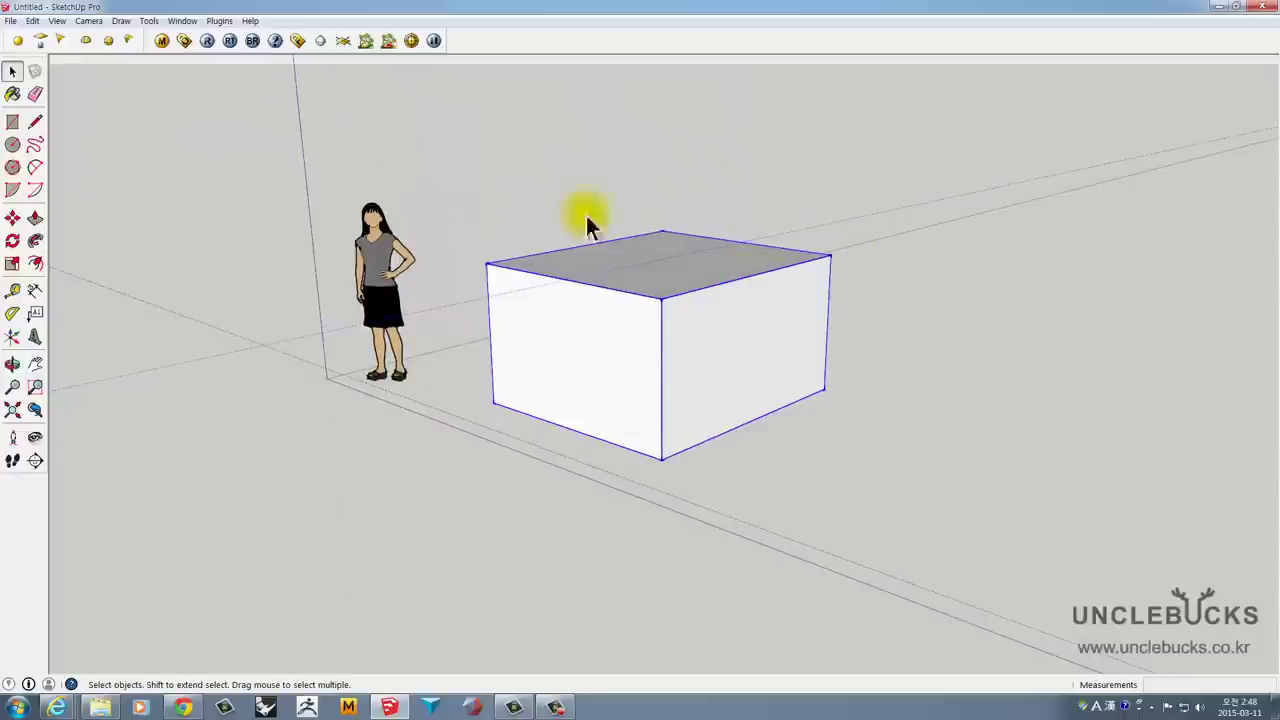
click(35, 93)
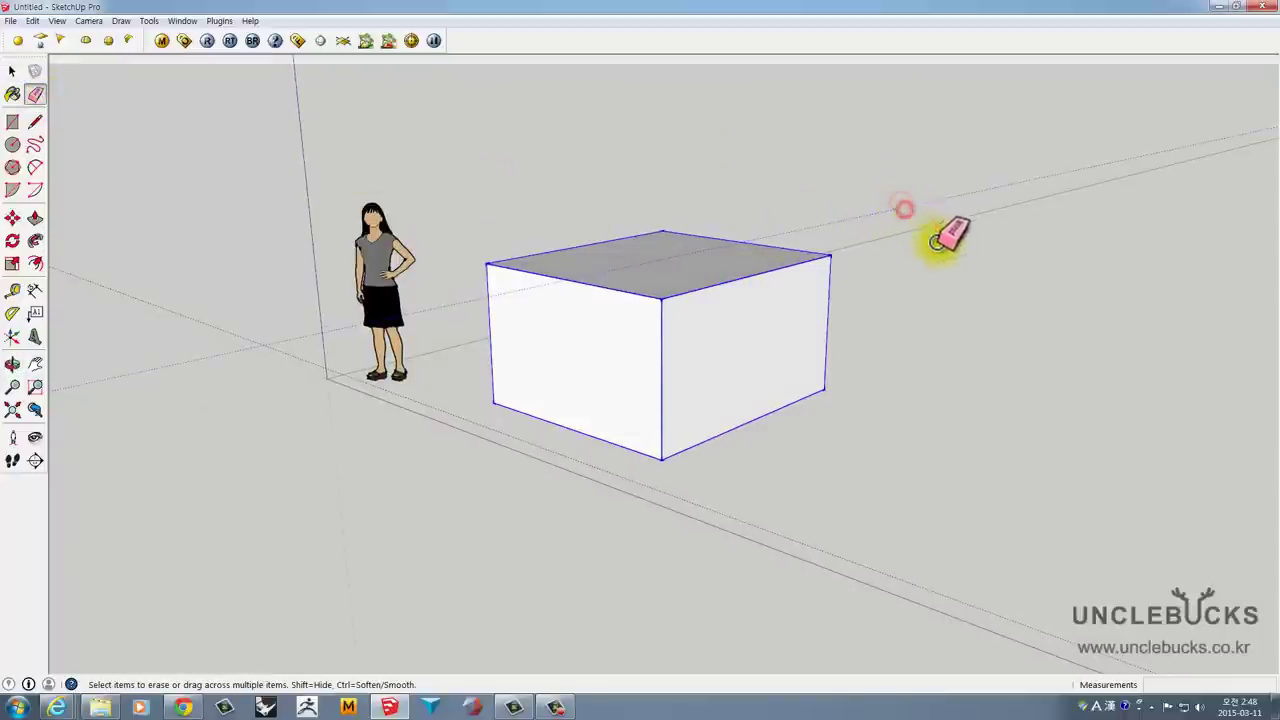
key(space)
key(Delete)
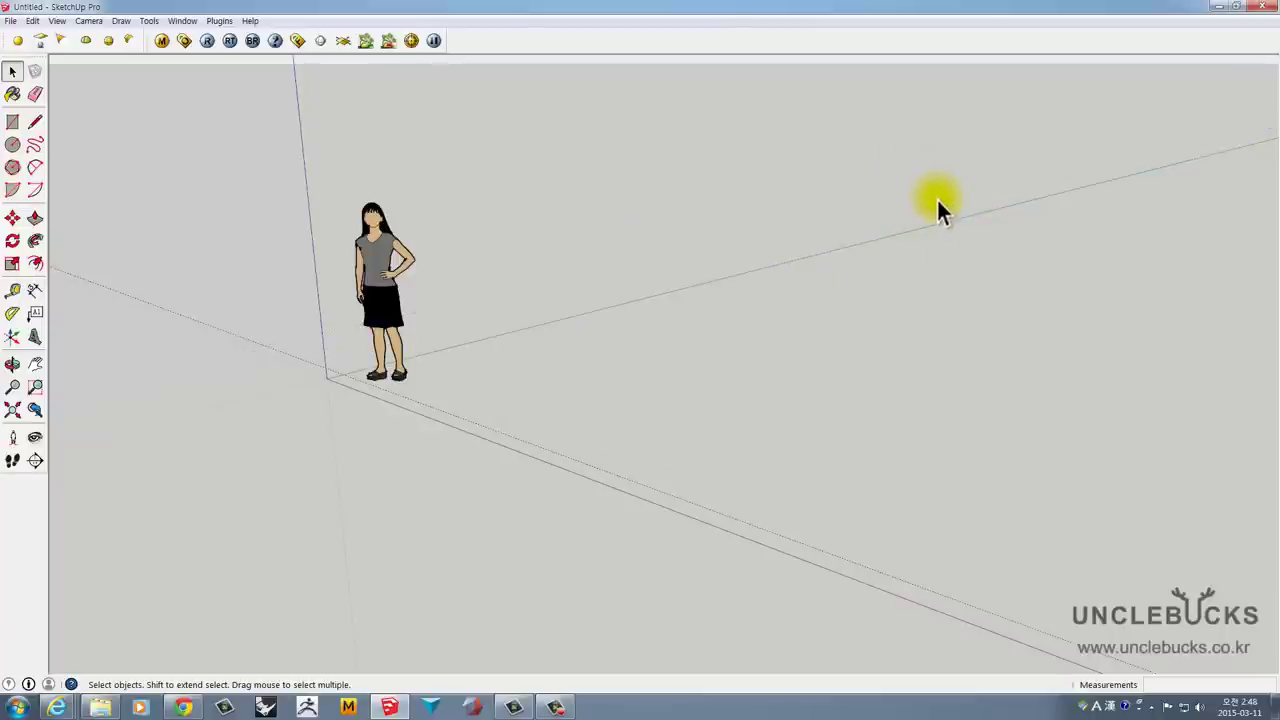
mouse_move(757, 209)
middle_down()
mouse_move(782, 271)
mouse_move(663, 349)
middle_up()
key(ctrl+z)
scroll(790, 272, down, 2)
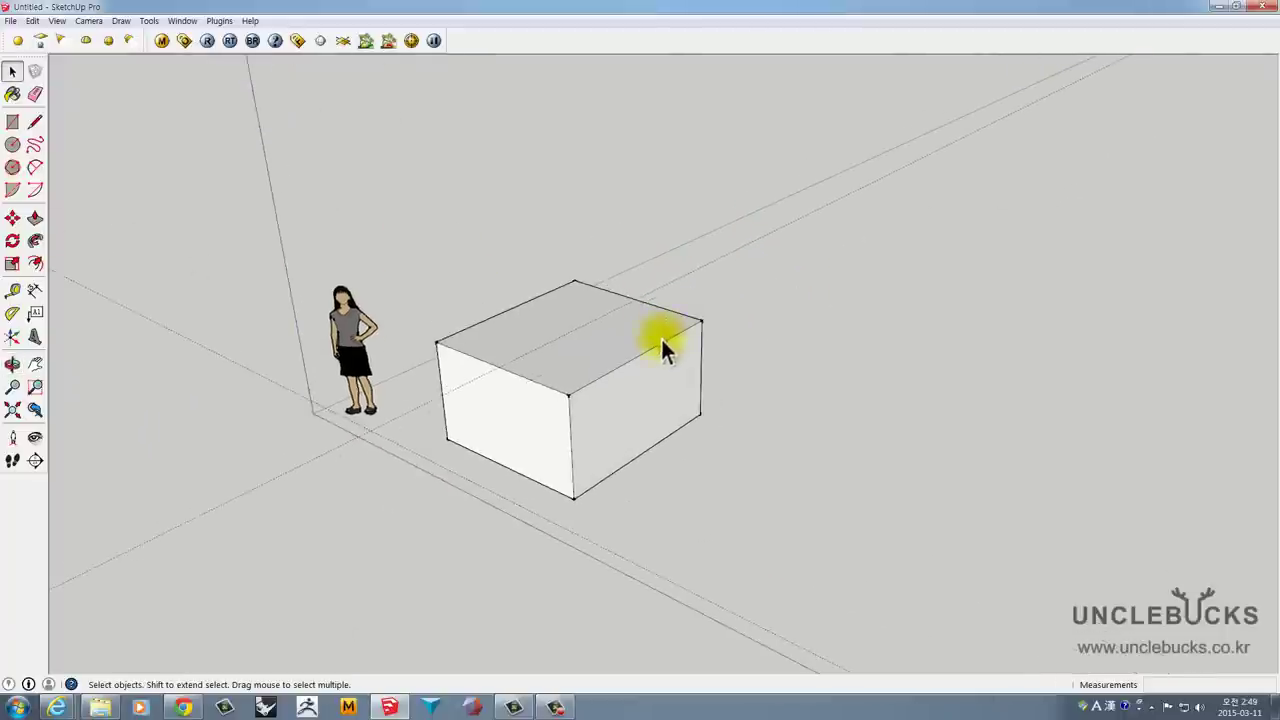
- Draw a large ground rectangle around the figure and box and raise it into a tall block
scroll(663, 349, down, 1)
click(12, 121)
middle_drag(748, 308, 428, 194)
click(402, 184)
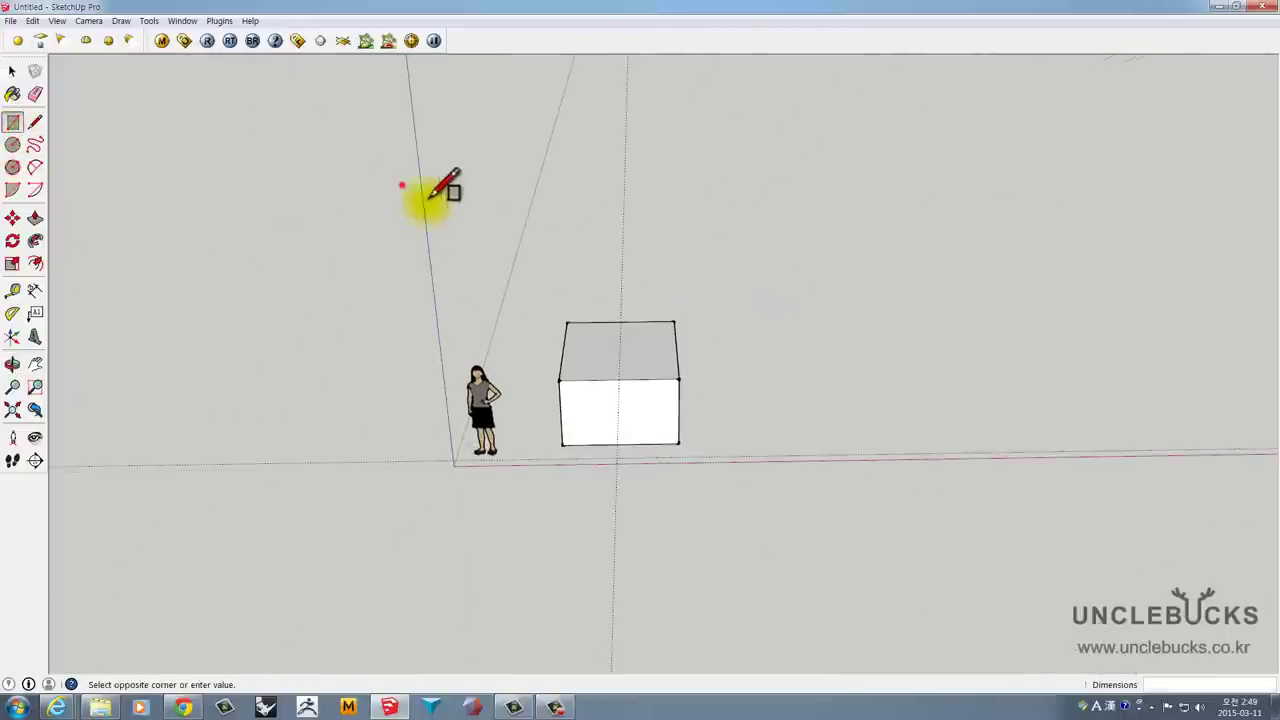
click(1137, 551)
key(p)
mouse_move(754, 406)
middle_down()
mouse_move(771, 380)
mouse_move(815, 418)
middle_up()
click(815, 420)
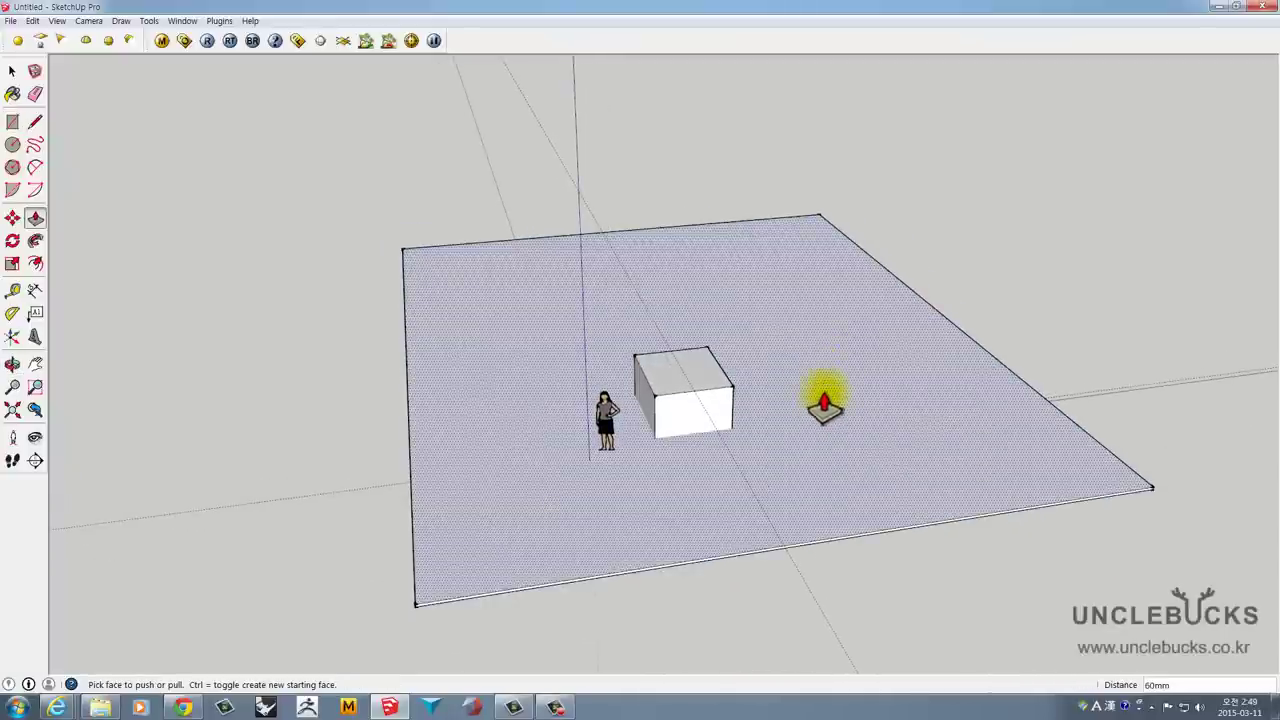
click(851, 189)
middle_drag(851, 189, 737, 157)
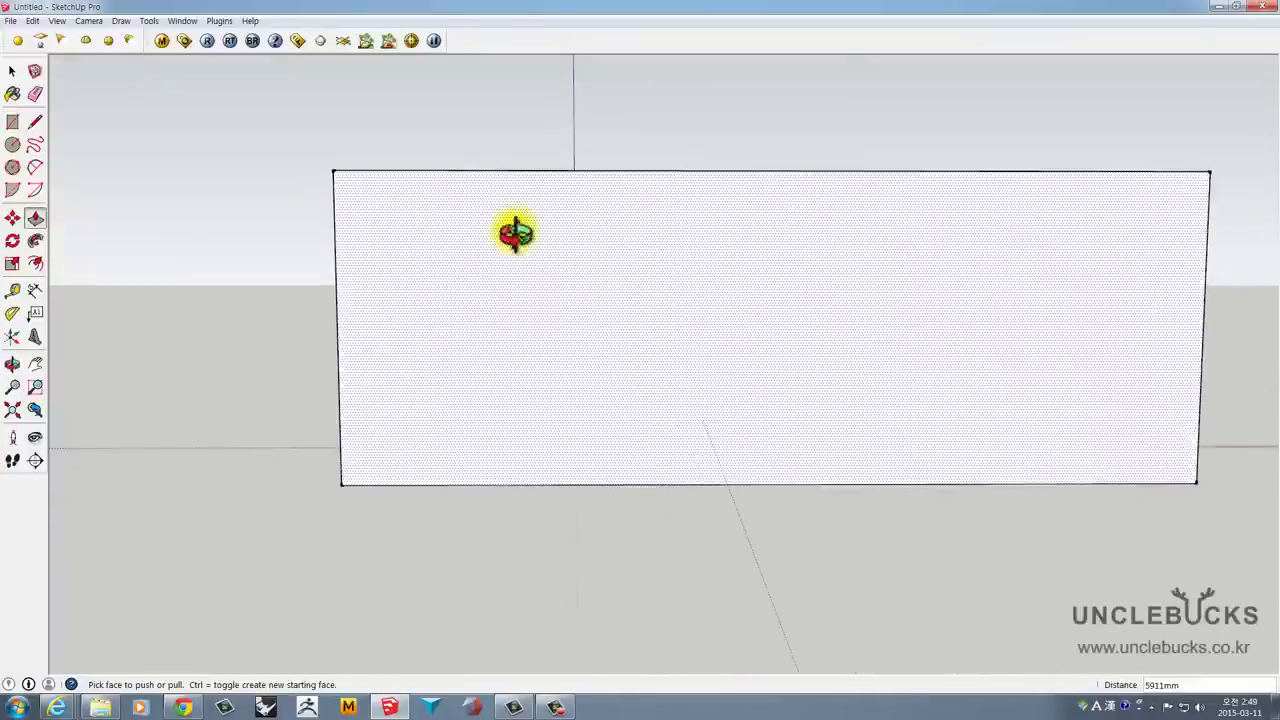
- Offset the block's front face inward and push the inner face through to hollow it
key(f)
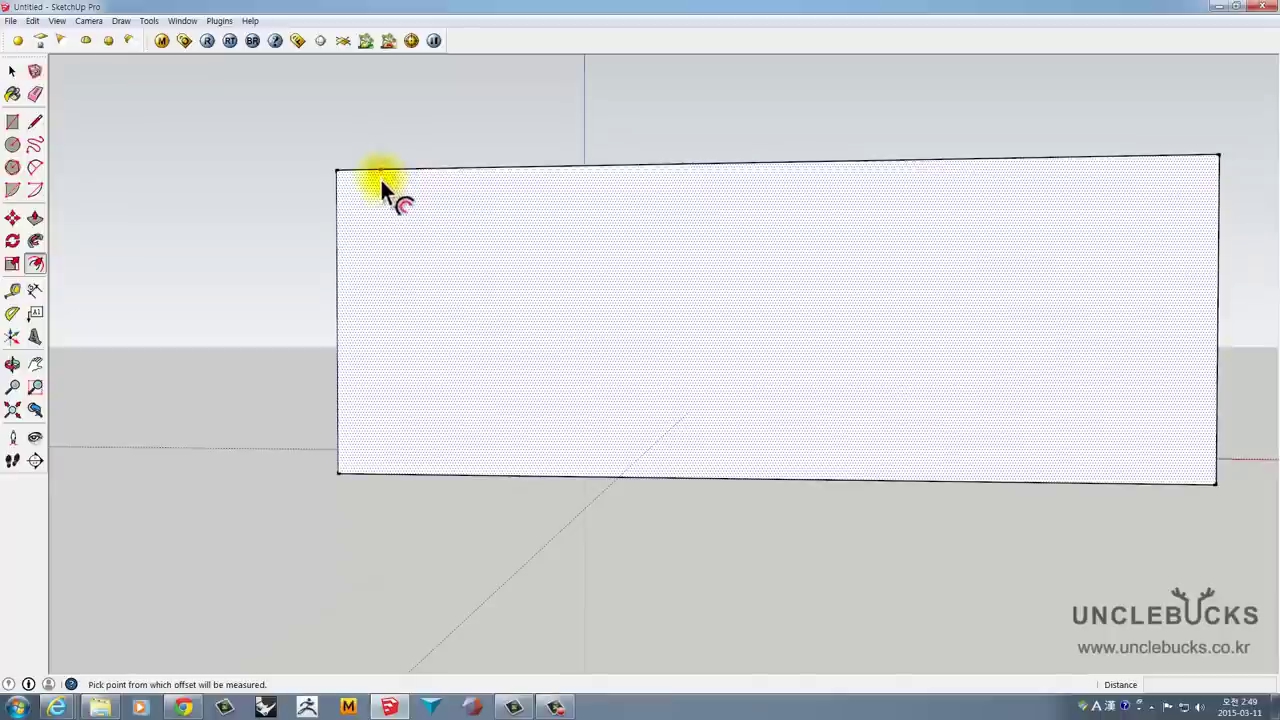
click(380, 177)
click(390, 197)
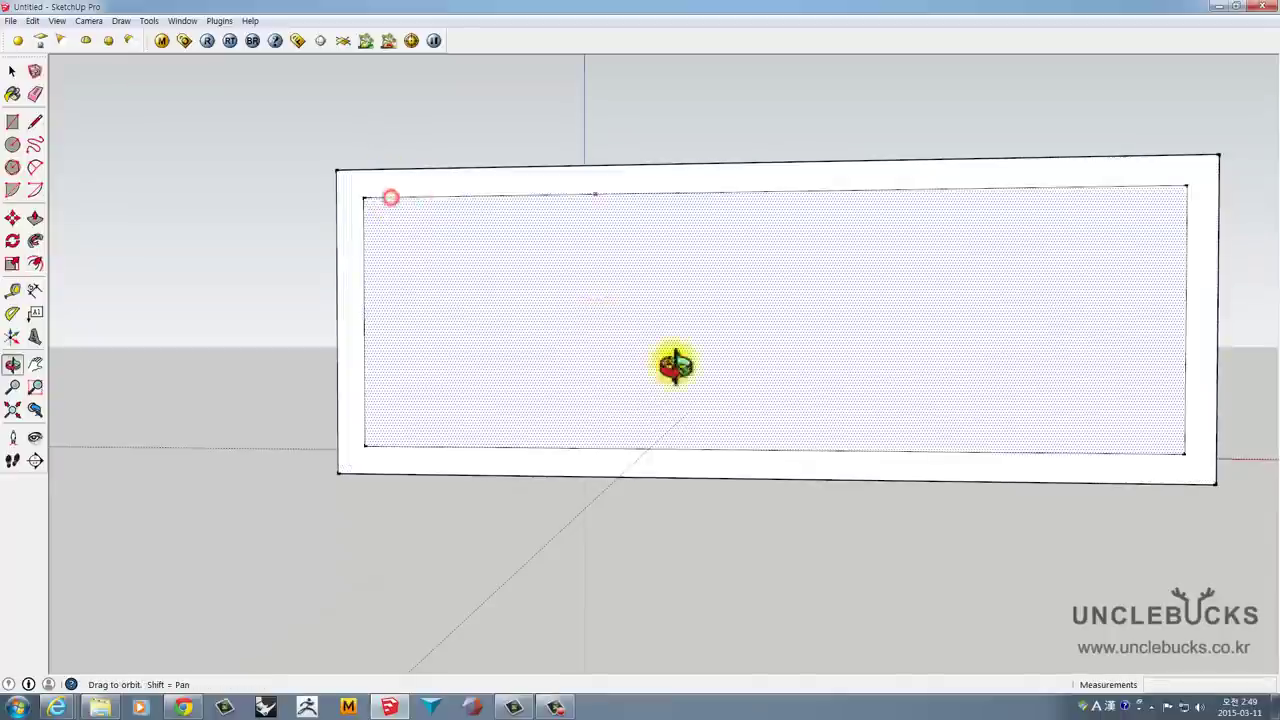
middle_drag(676, 366, 751, 420)
key(p)
click(937, 286)
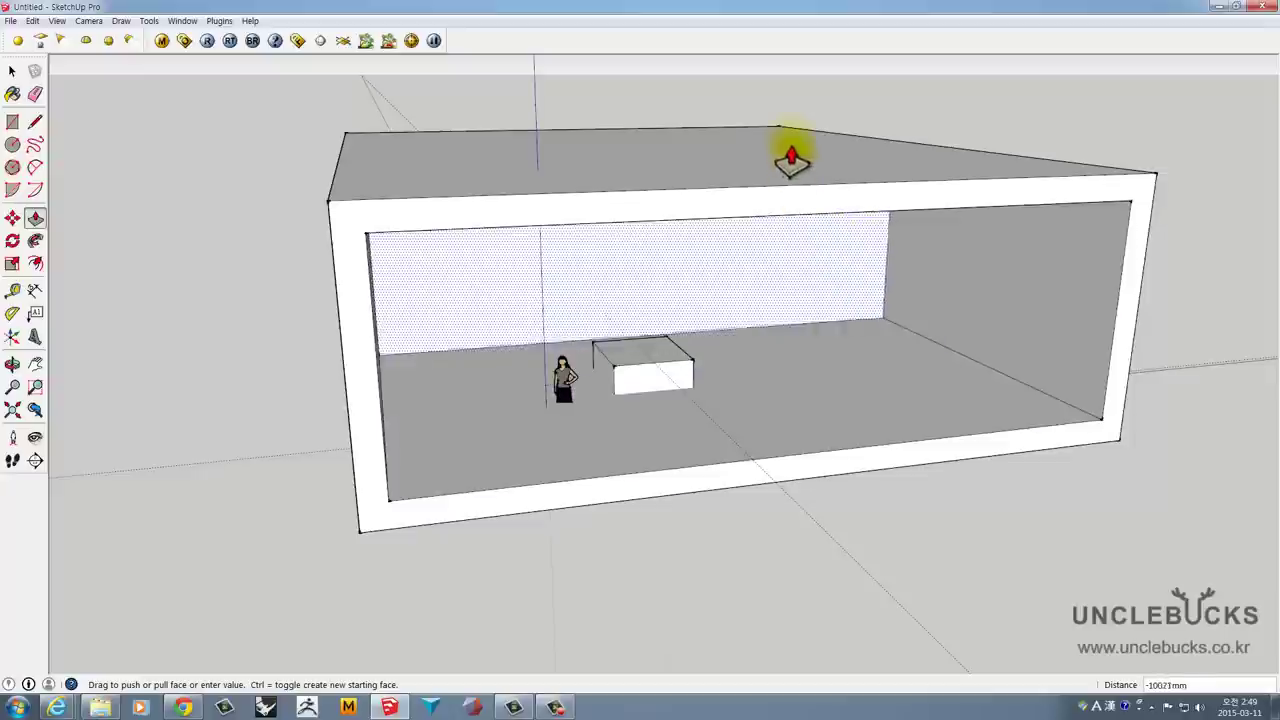
click(783, 128)
key(space)
- Select the small white box and move it upward to sit on the room floor
click(637, 244)
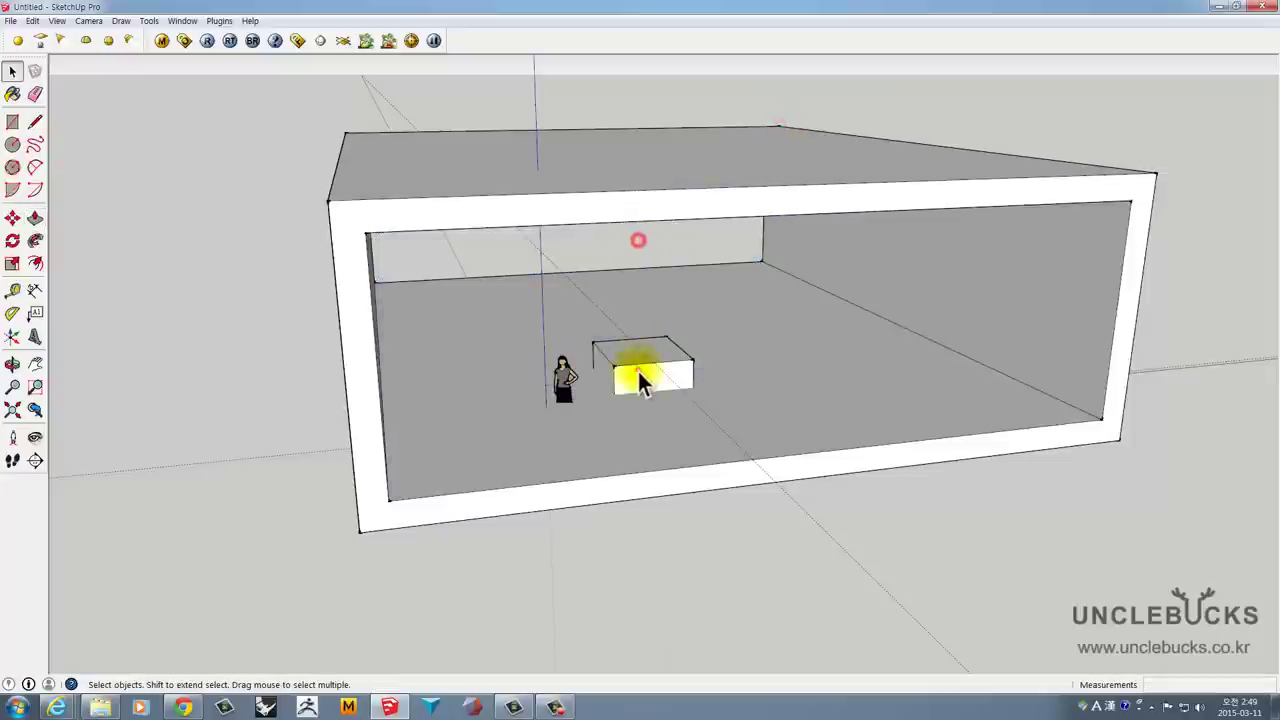
click(640, 379)
middle_drag(674, 366, 706, 371)
key(m)
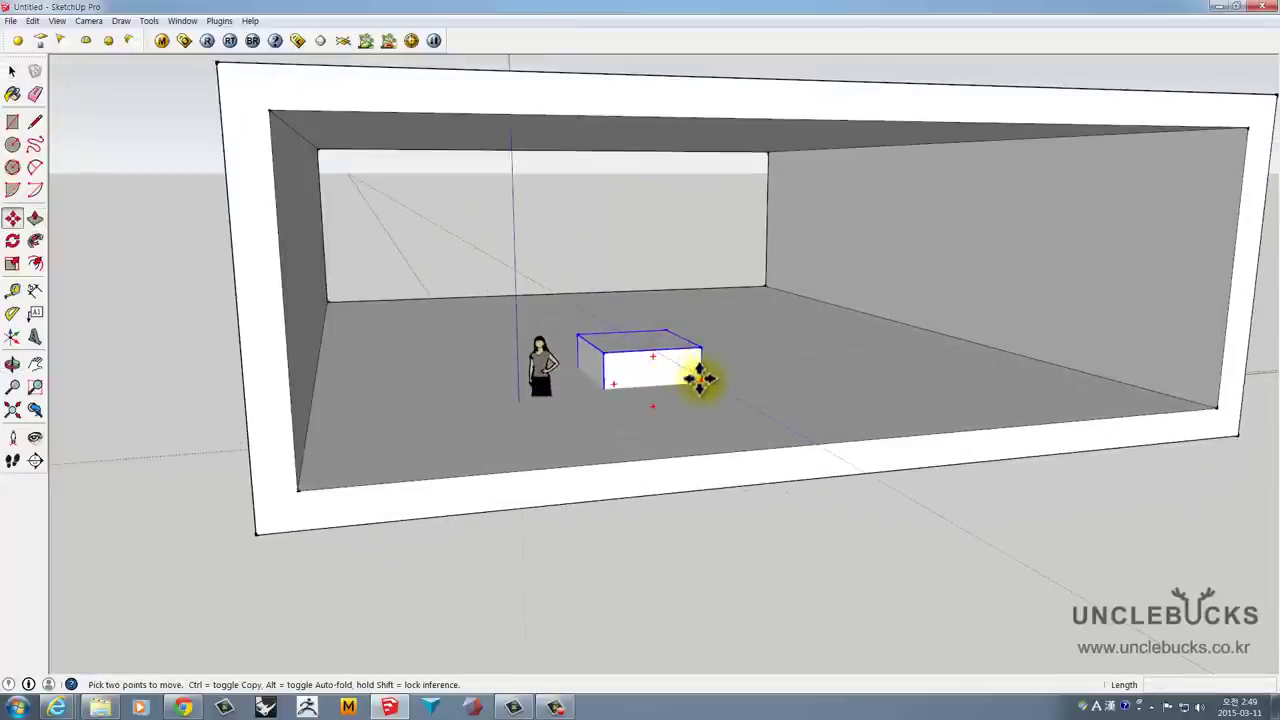
drag(700, 377, 694, 352)
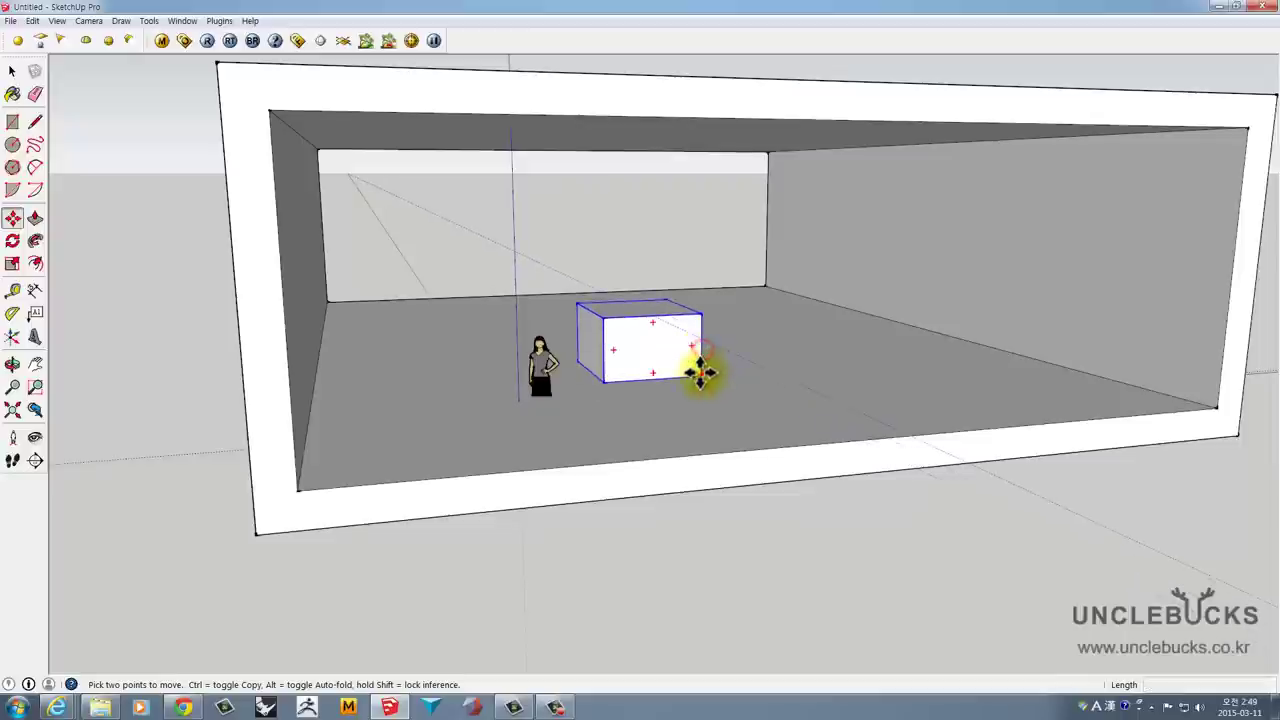
middle_click(732, 378)
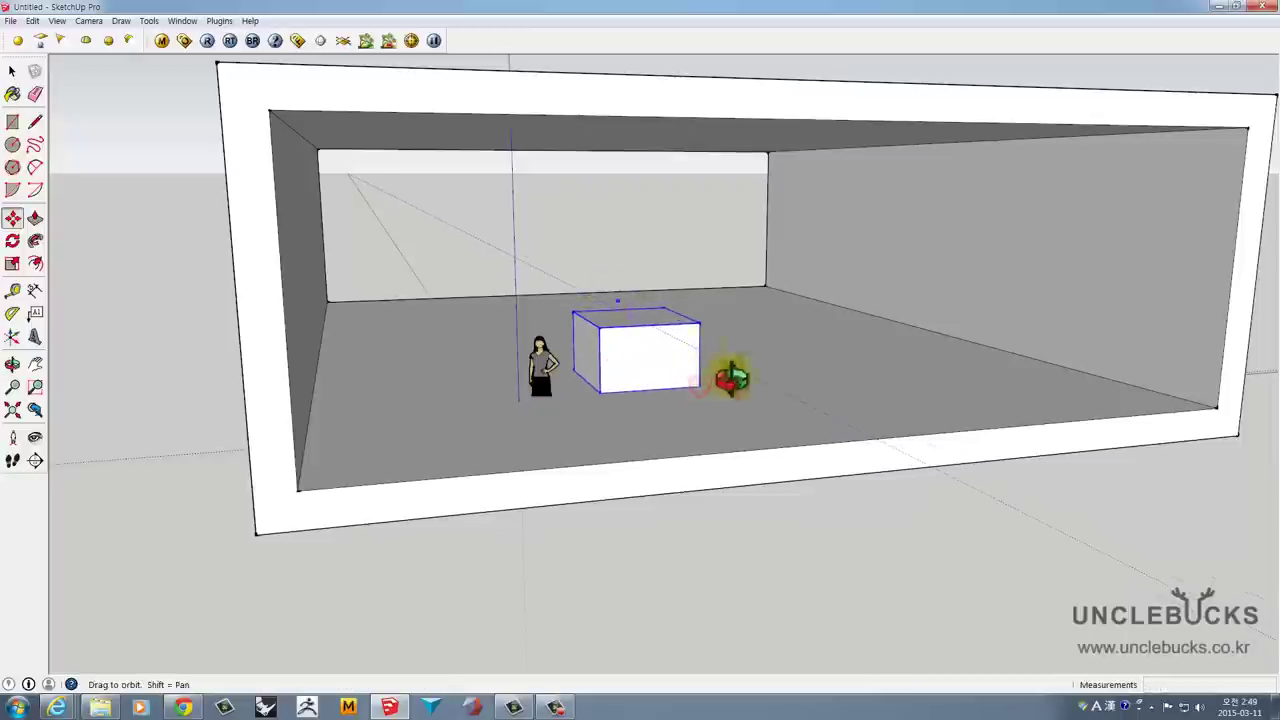
key(space)
- Move the person figure to a new floor spot beside the white box
middle_drag(732, 378, 886, 457)
middle_drag(971, 491, 614, 363)
scroll(504, 383, down, 2)
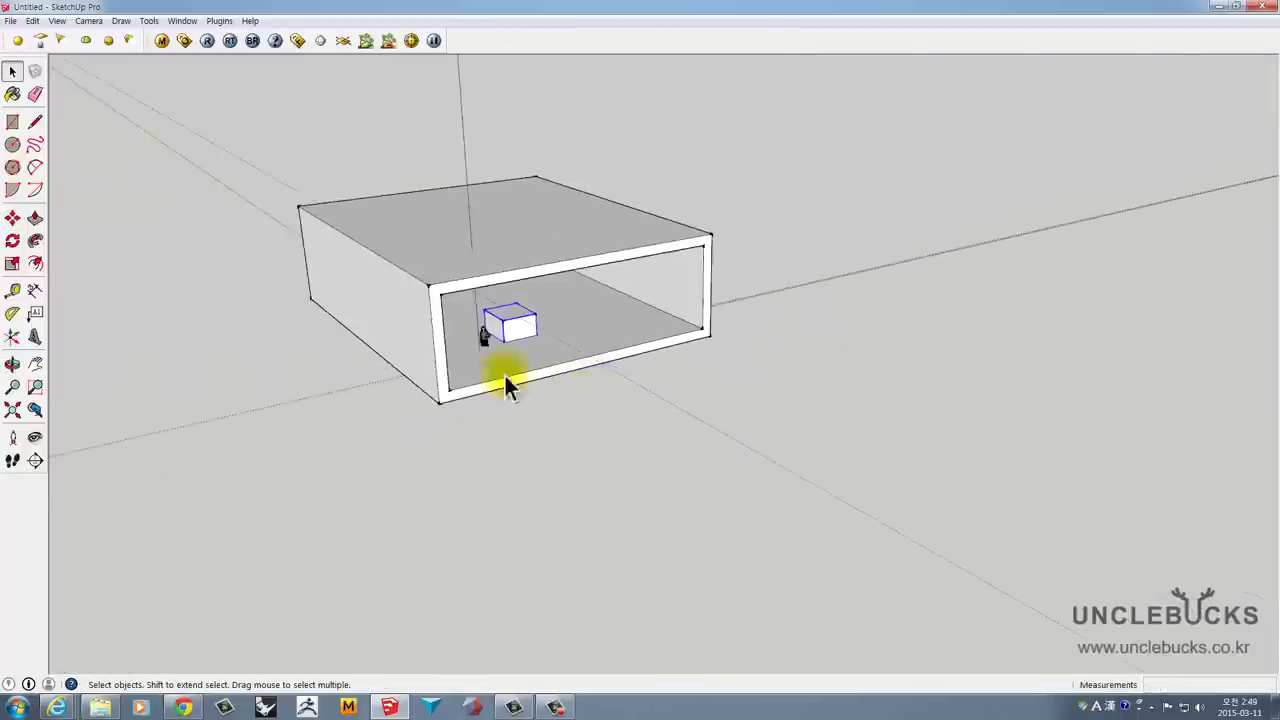
mouse_move(506, 385)
middle_down()
mouse_move(823, 537)
mouse_move(858, 530)
middle_up()
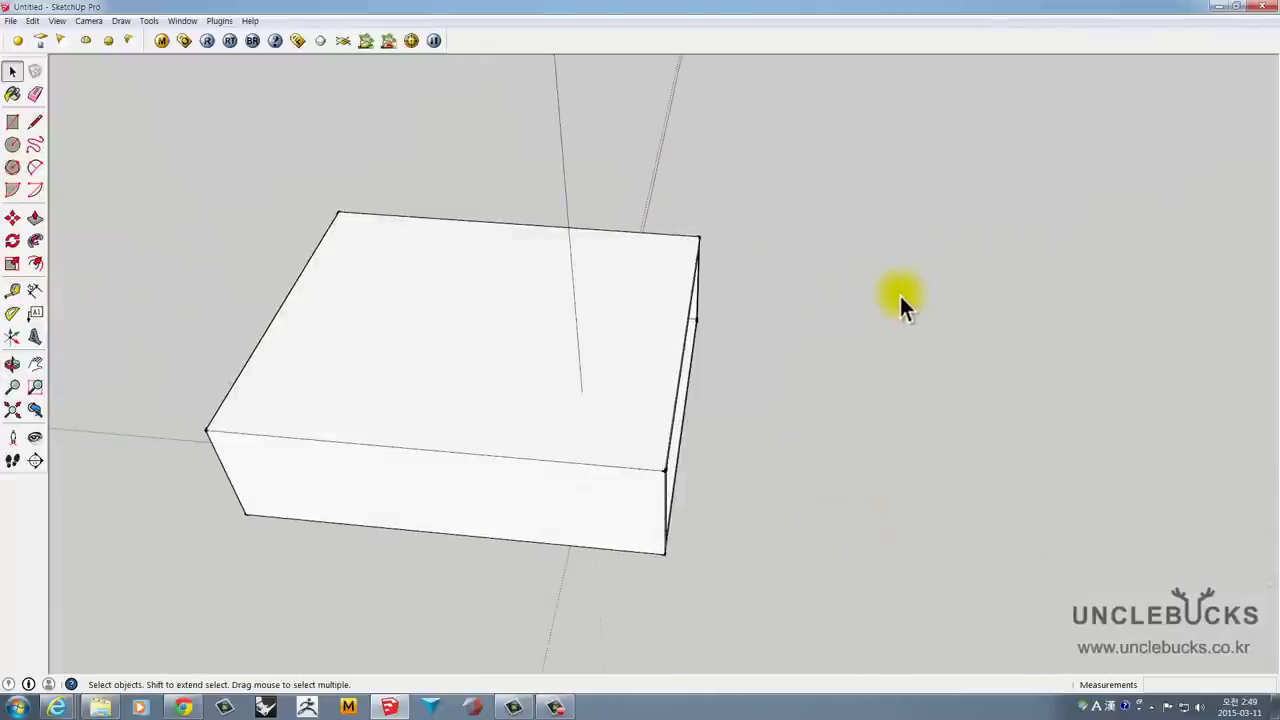
mouse_move(899, 293)
middle_down()
mouse_move(811, 340)
mouse_move(592, 361)
middle_up()
scroll(592, 366, up, 3)
scroll(523, 488, up, 3)
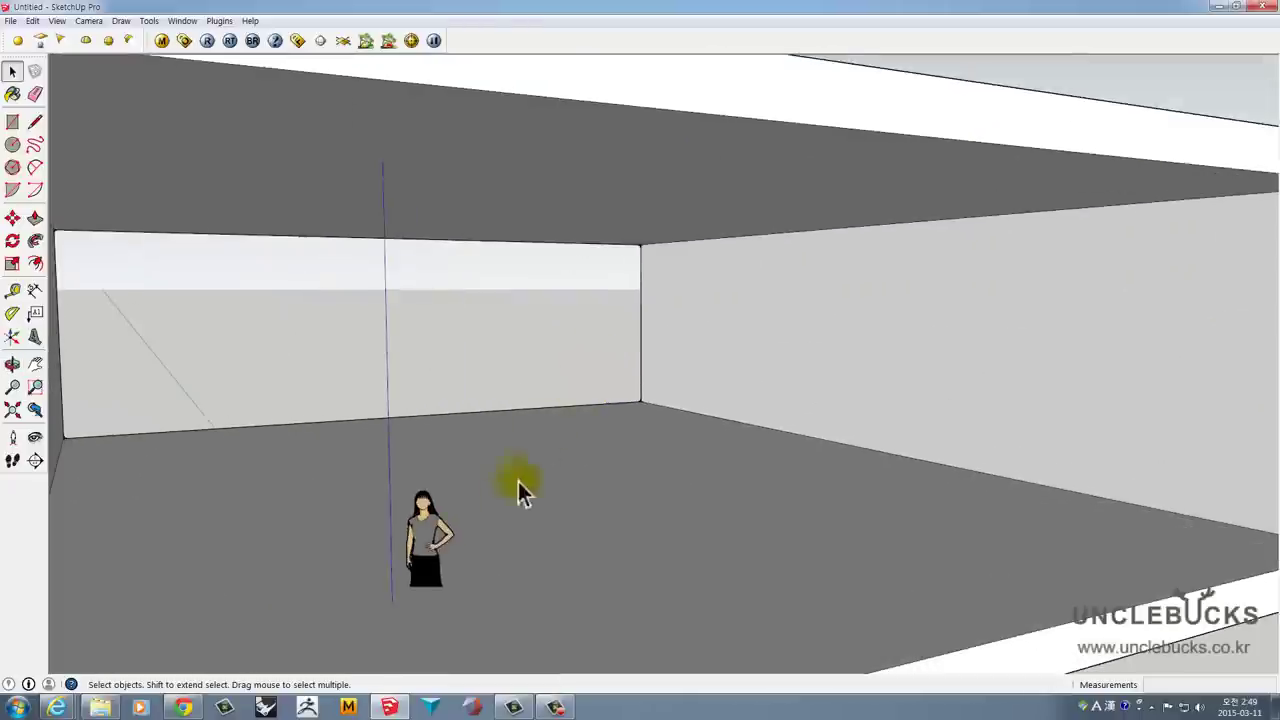
scroll(450, 532, down, 3)
click(400, 515)
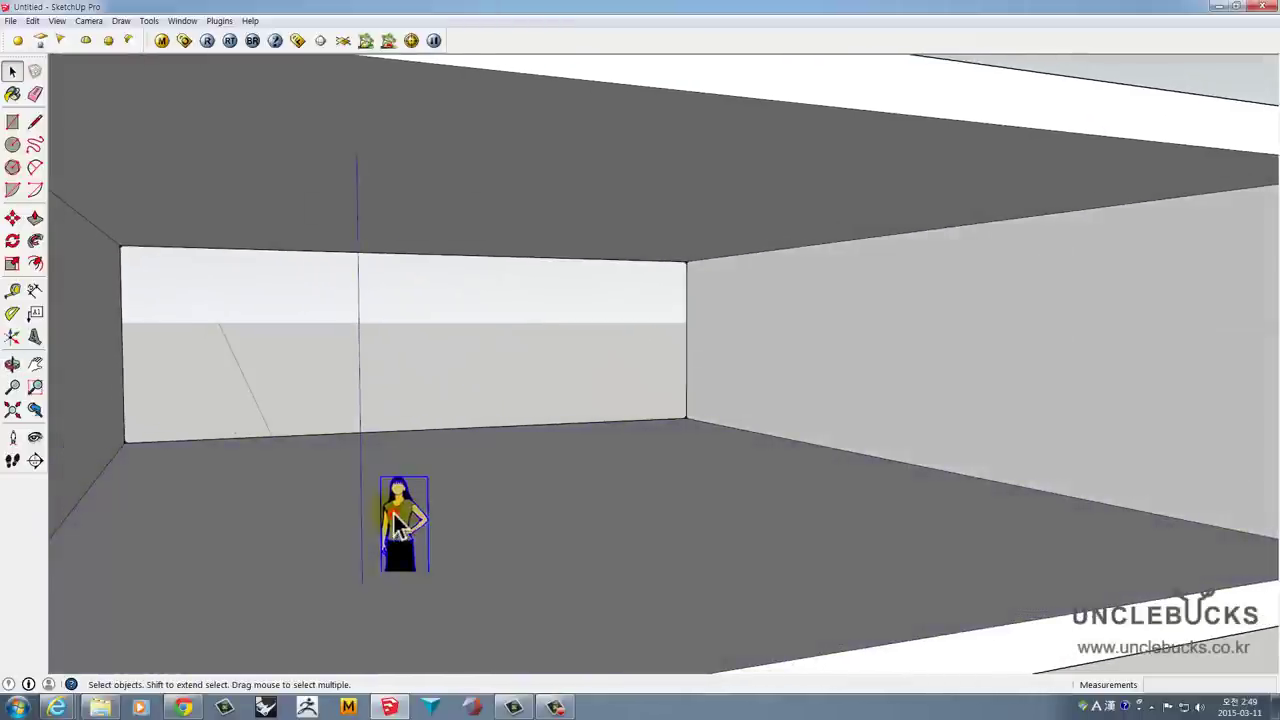
scroll(398, 518, down, 2)
key(m)
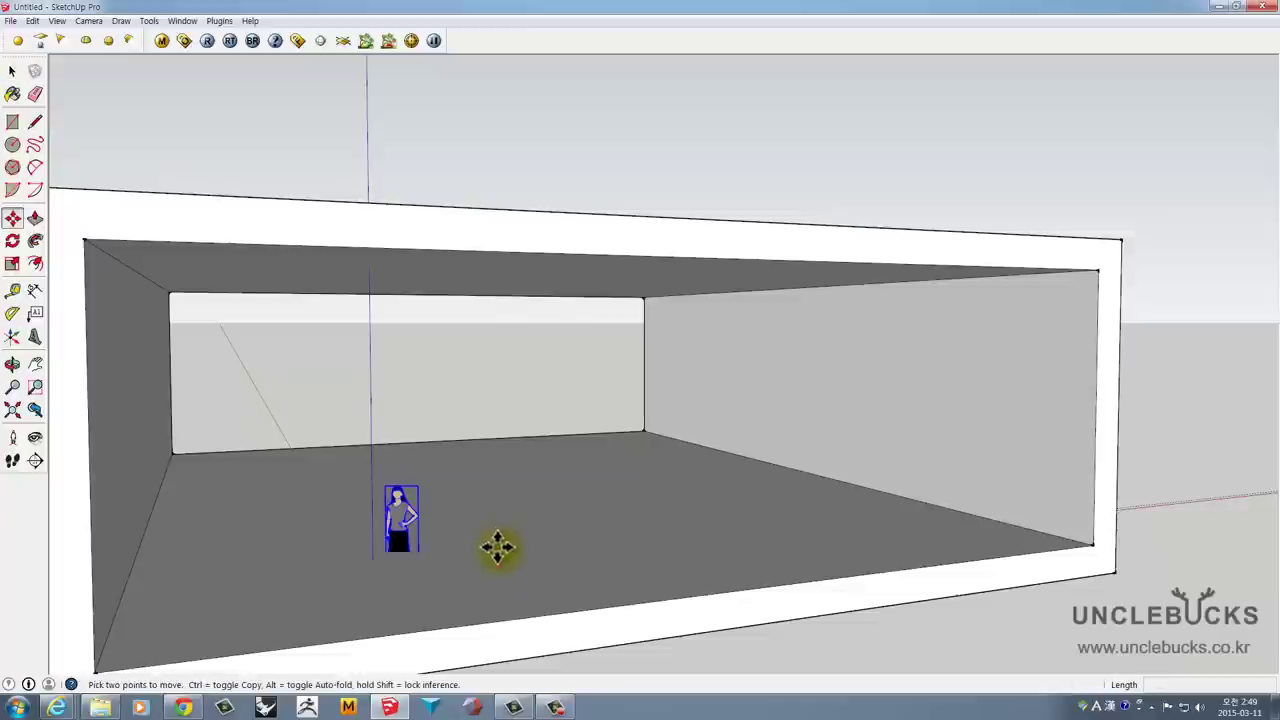
click(491, 548)
key(space)
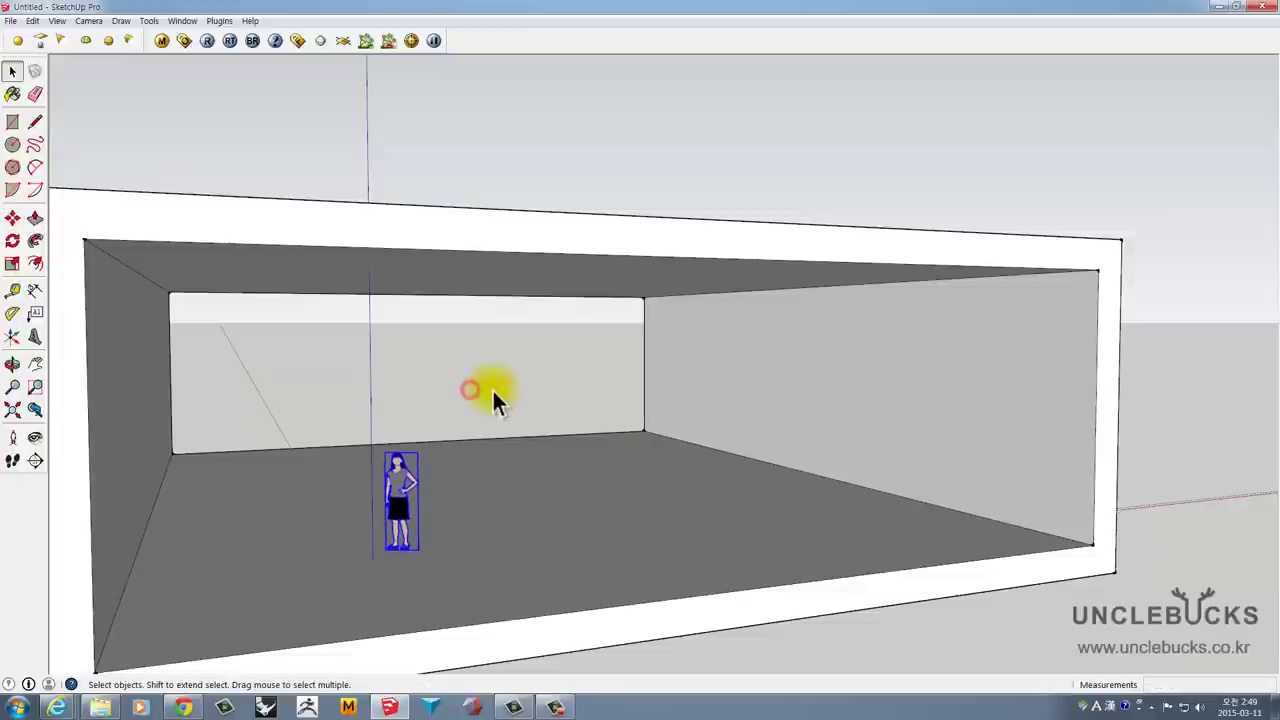
- Look down on the room from a new angle and select the white box
mouse_move(491, 390)
middle_down()
mouse_move(429, 471)
mouse_move(365, 495)
middle_up()
scroll(365, 495, down, 3)
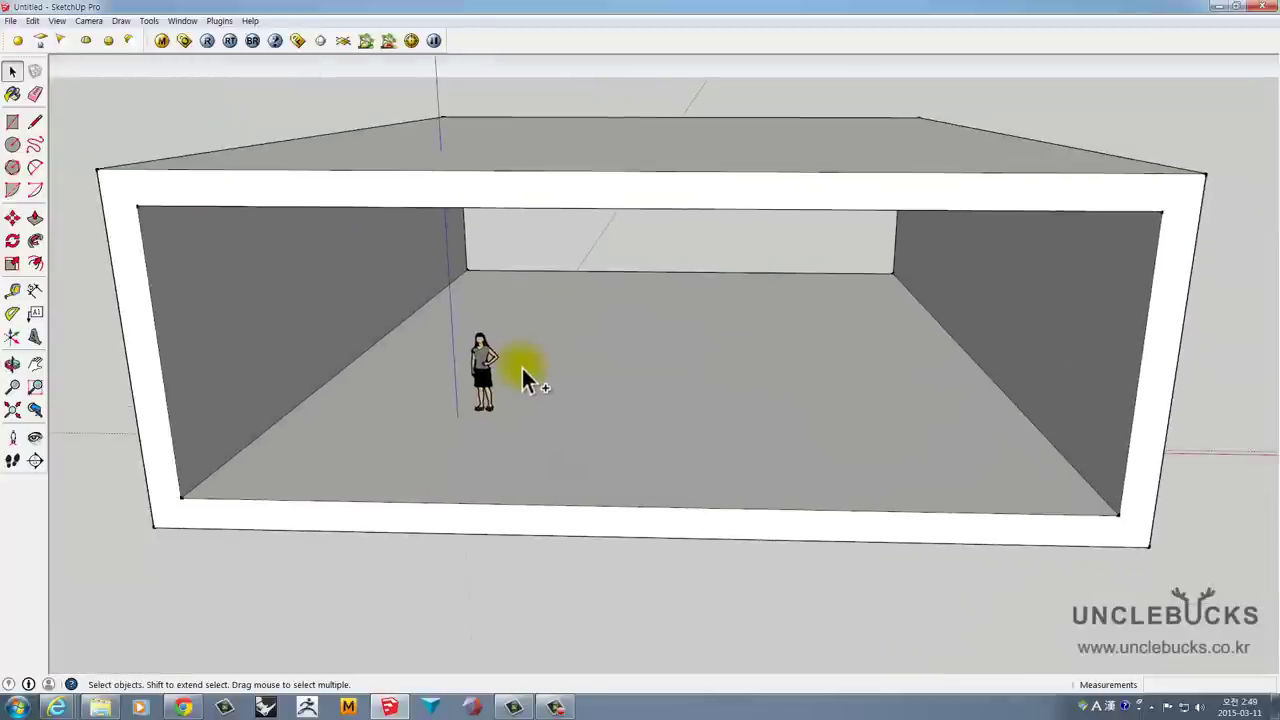
mouse_move(521, 368)
middle_down()
mouse_move(740, 395)
mouse_move(620, 372)
middle_up()
click(698, 370)
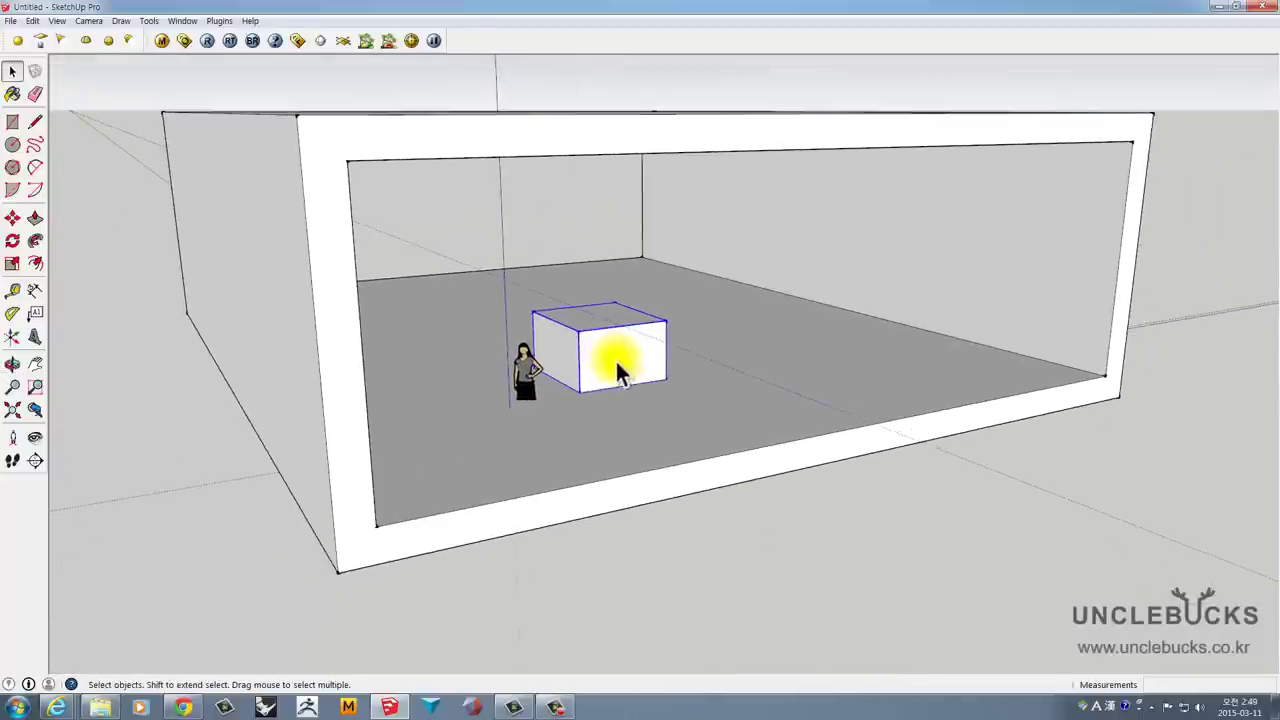
- Open and exit the box group, then get an eye-level view into the room
double_click(613, 342)
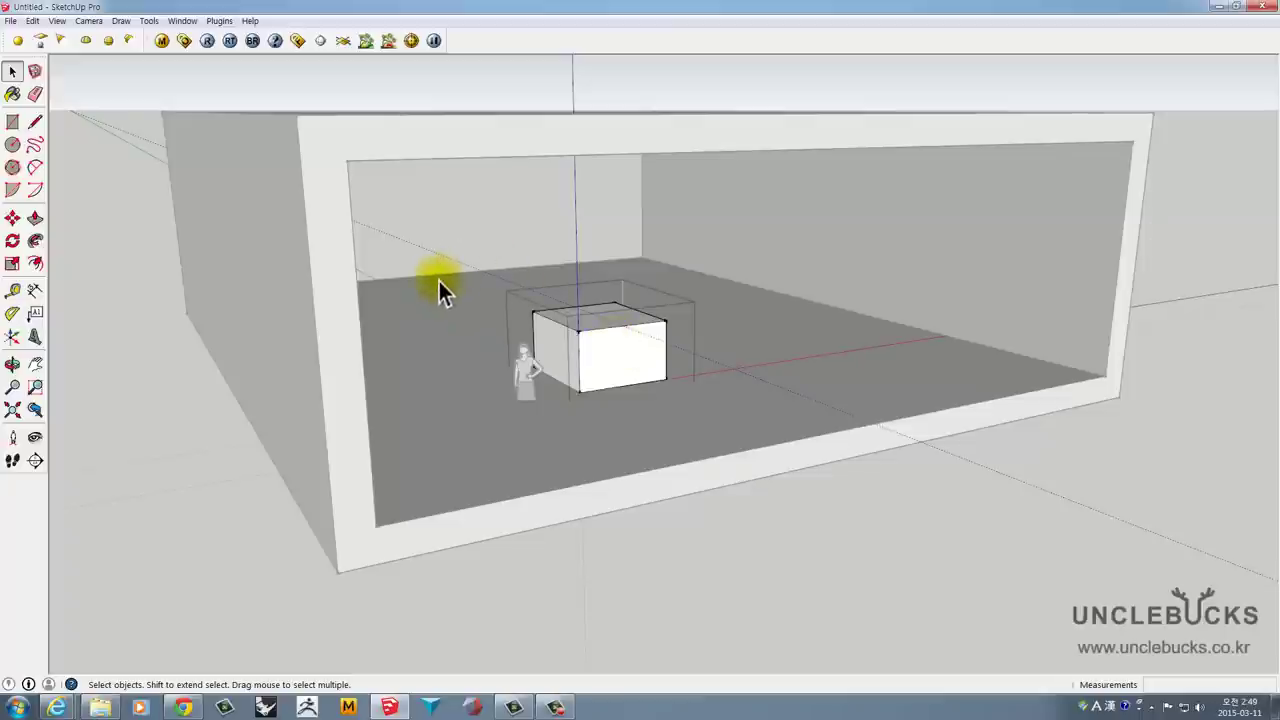
click(450, 199)
middle_drag(571, 294, 537, 329)
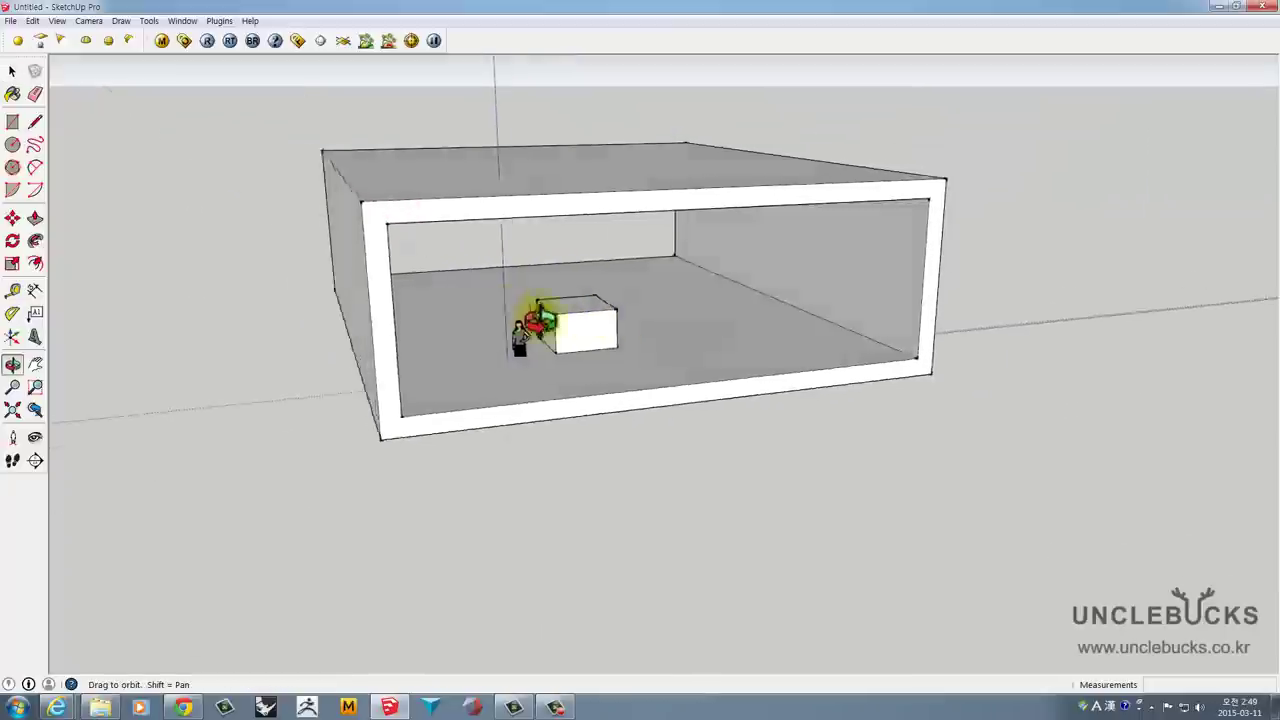
scroll(594, 310, up, 2)
scroll(645, 295, down, 3)
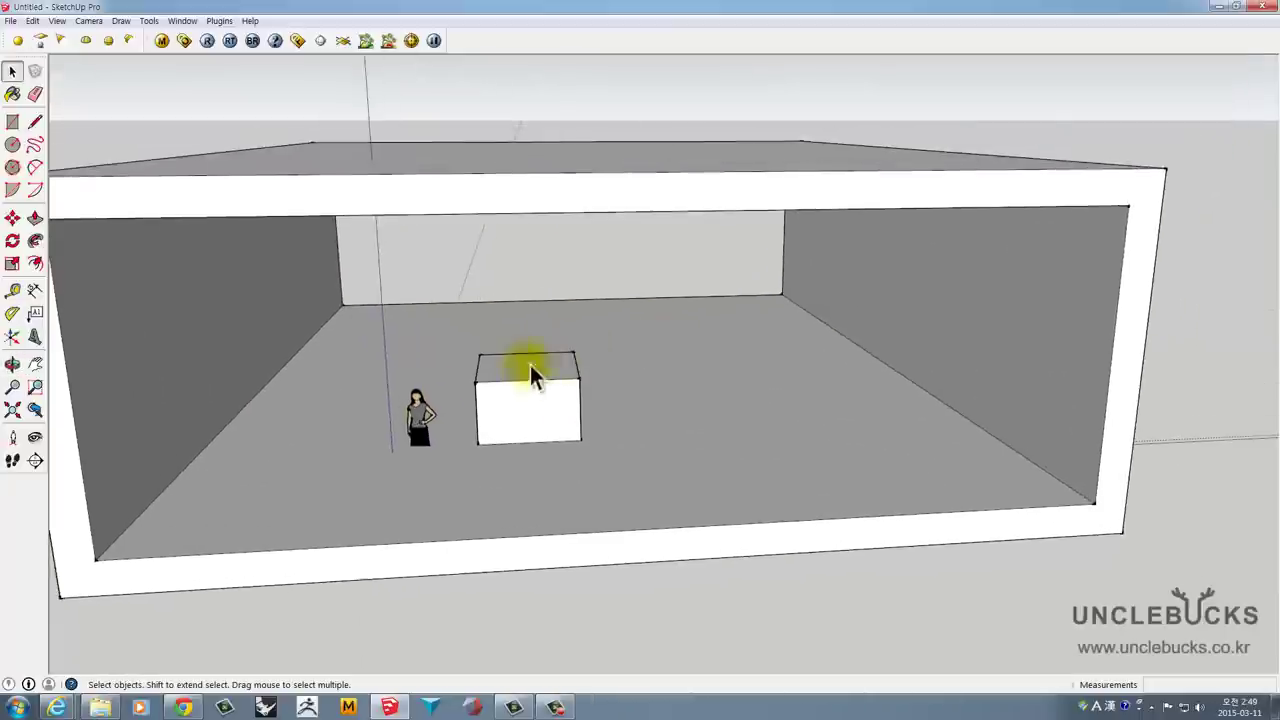
mouse_move(534, 374)
middle_down()
mouse_move(571, 329)
mouse_move(727, 293)
mouse_move(657, 297)
mouse_move(609, 331)
middle_up()
scroll(609, 326, down, 3)
mouse_move(720, 290)
middle_down()
mouse_move(651, 348)
mouse_move(651, 314)
middle_up()
- Select the whole room shell and delete it along with the box inside
click(697, 352)
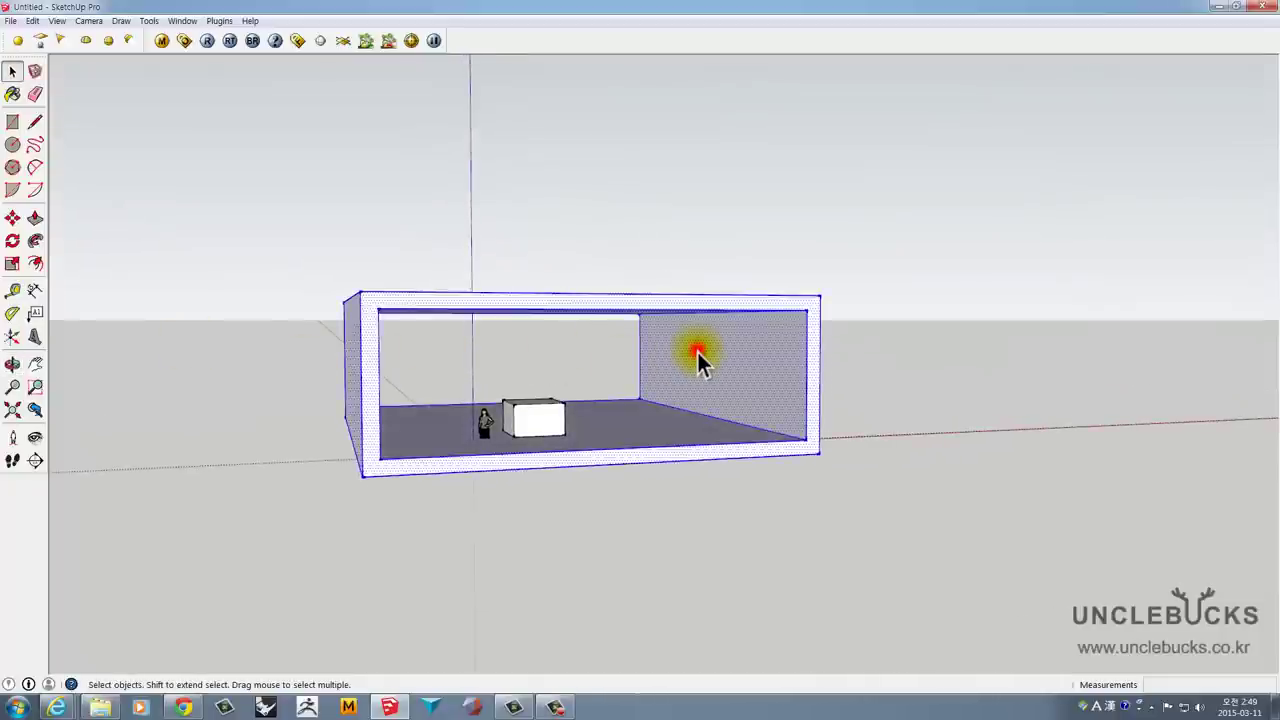
key(Delete)
mouse_move(531, 402)
middle_down()
mouse_move(604, 403)
mouse_move(528, 423)
middle_up()
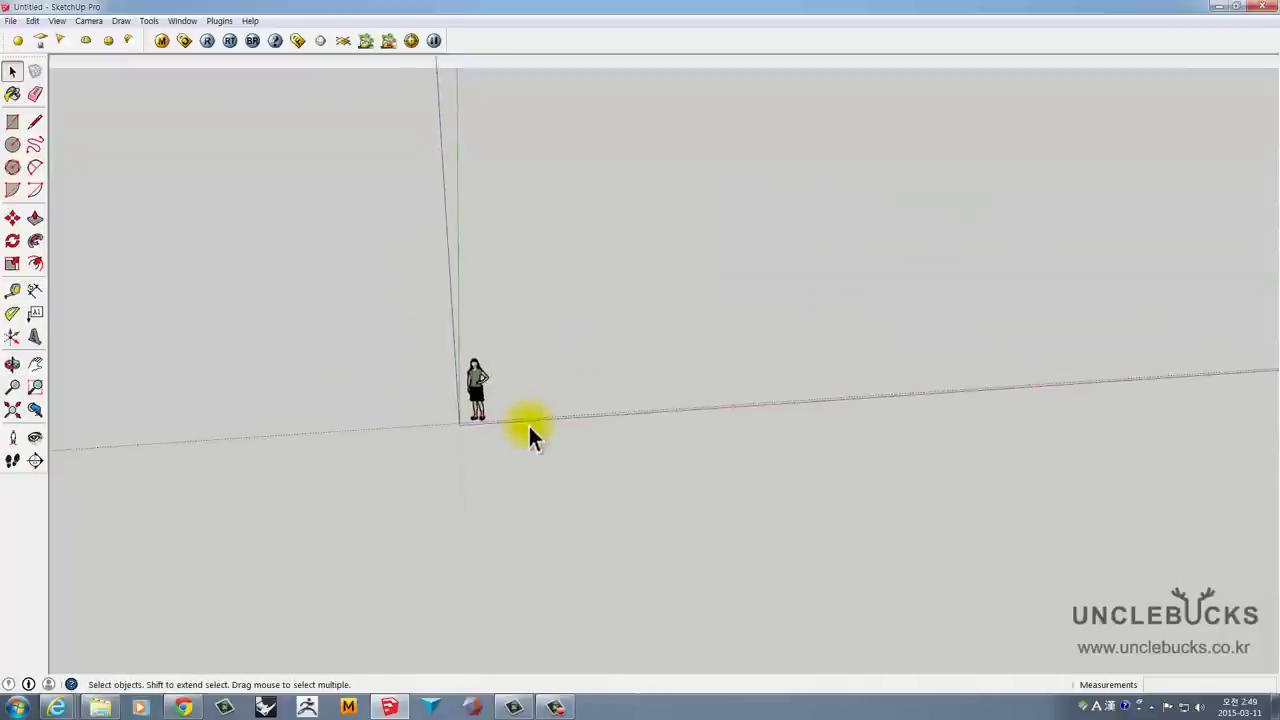
scroll(550, 435, up, 3)
- Draw a gray ground rectangle next to the figure and pull it up into a large box
middle_drag(603, 377, 516, 404)
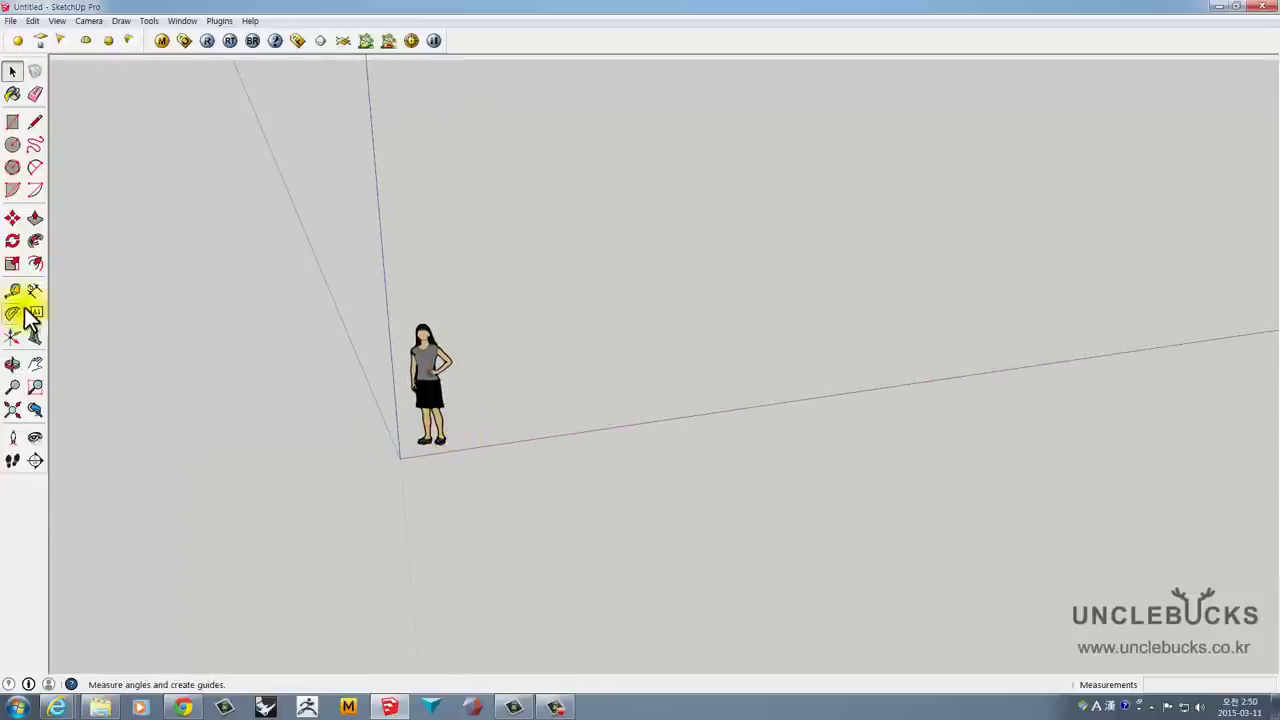
click(12, 122)
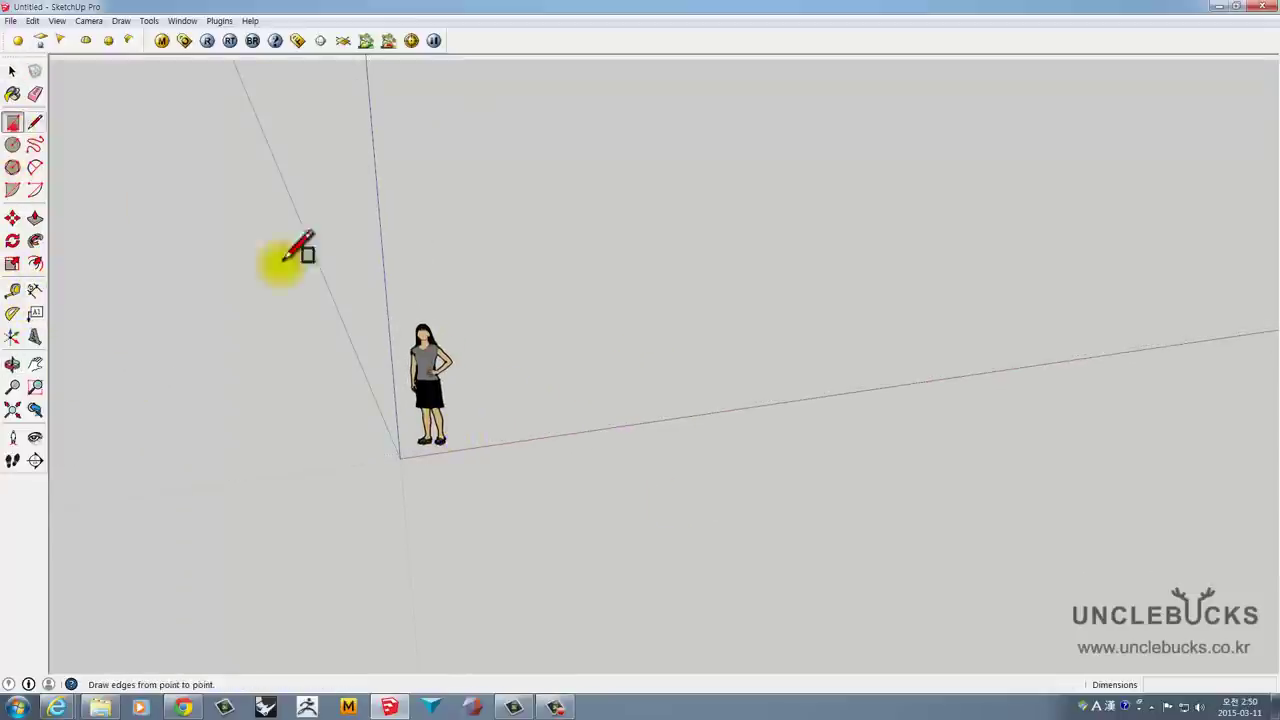
middle_drag(286, 257, 537, 463)
click(543, 453)
click(878, 590)
key(p)
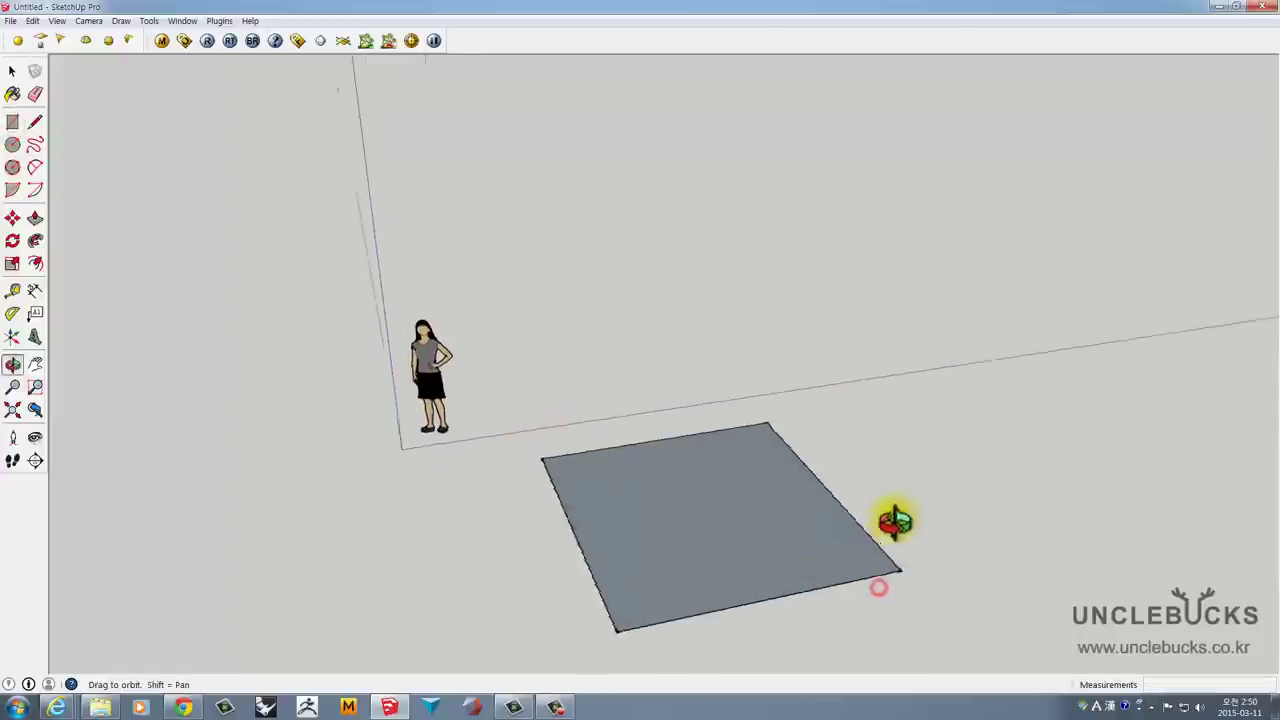
click(780, 531)
click(784, 363)
key(space)
middle_drag(738, 460, 300, 400)
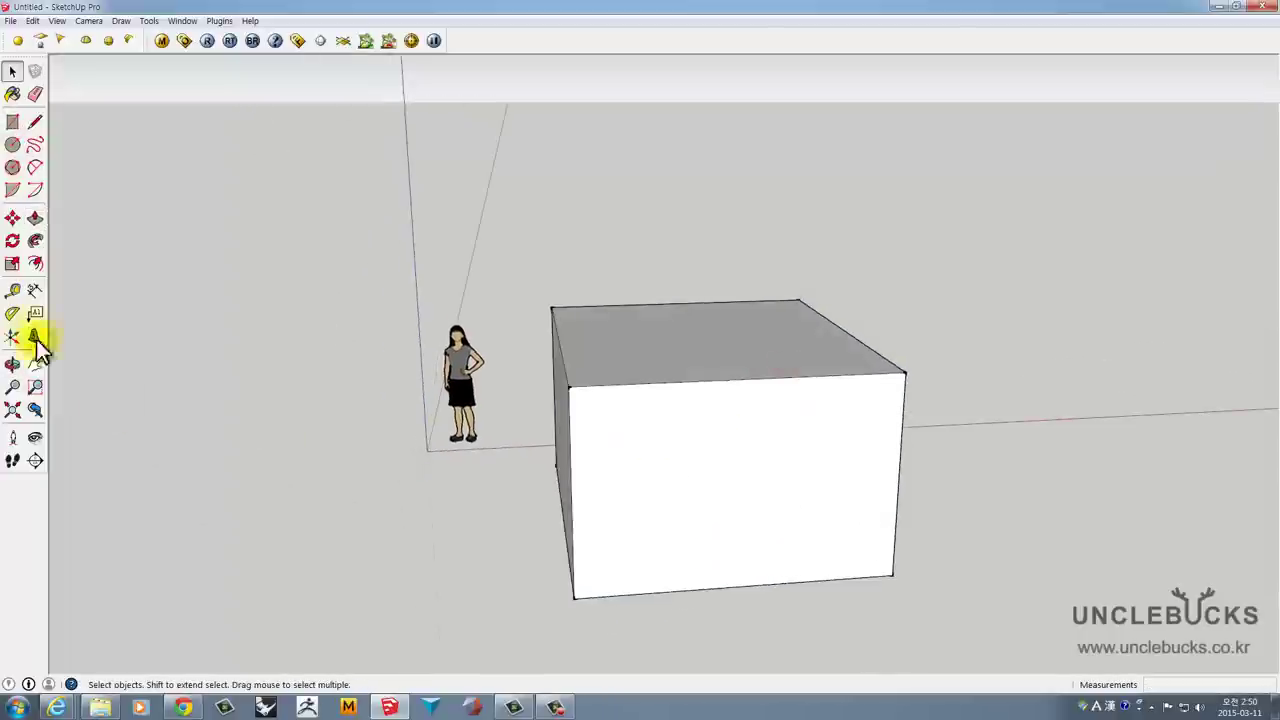
- Measure the box's height, then add two 3250mm dimensions along its top edges
click(13, 290)
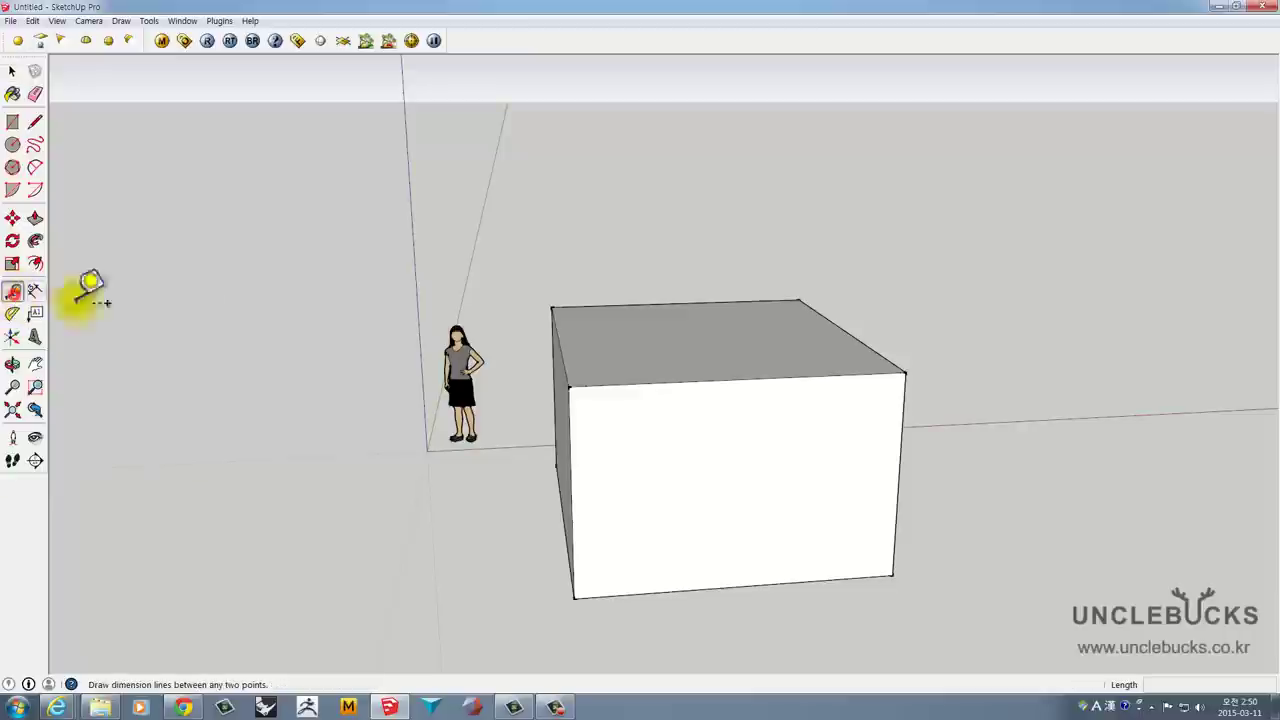
click(569, 386)
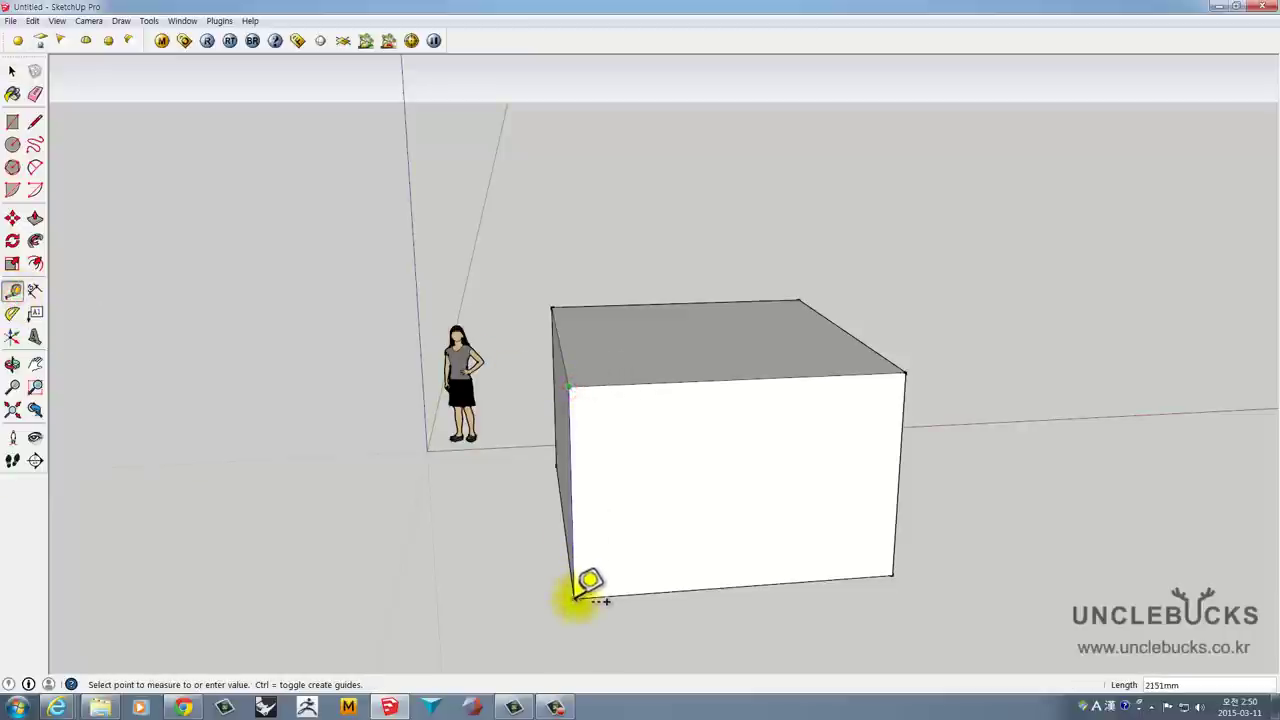
click(575, 598)
middle_drag(677, 520, 251, 414)
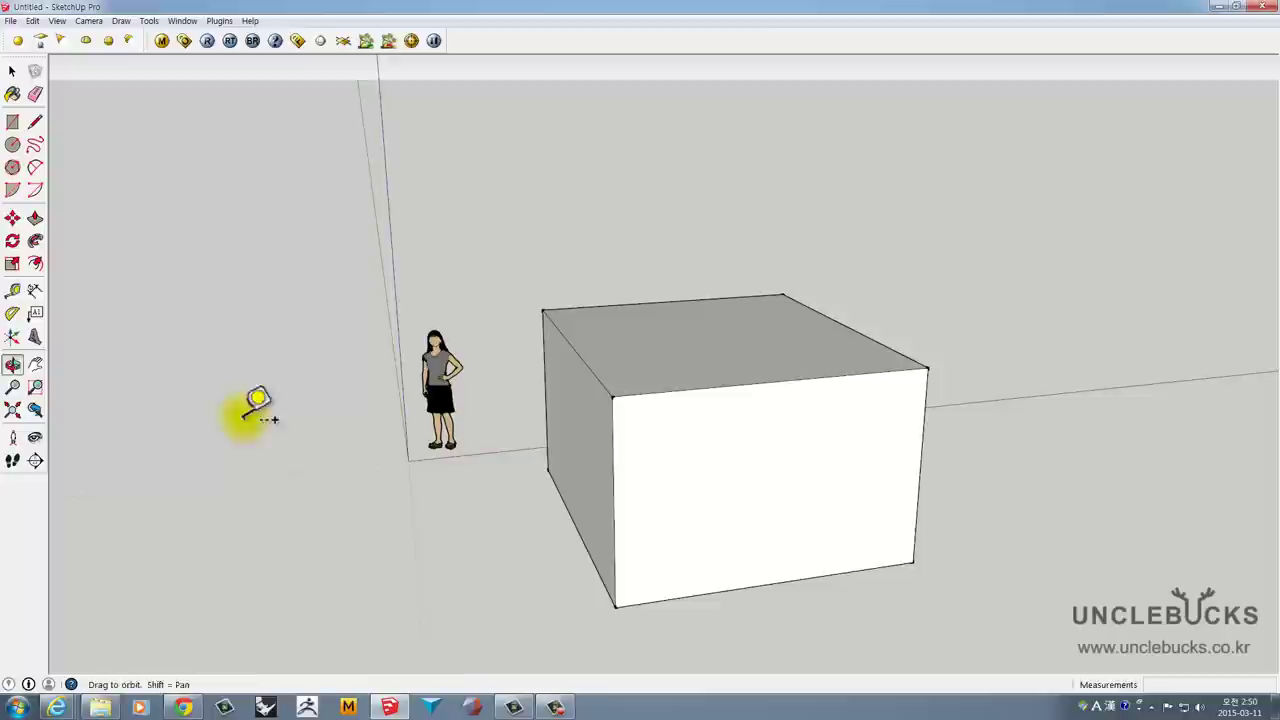
click(35, 291)
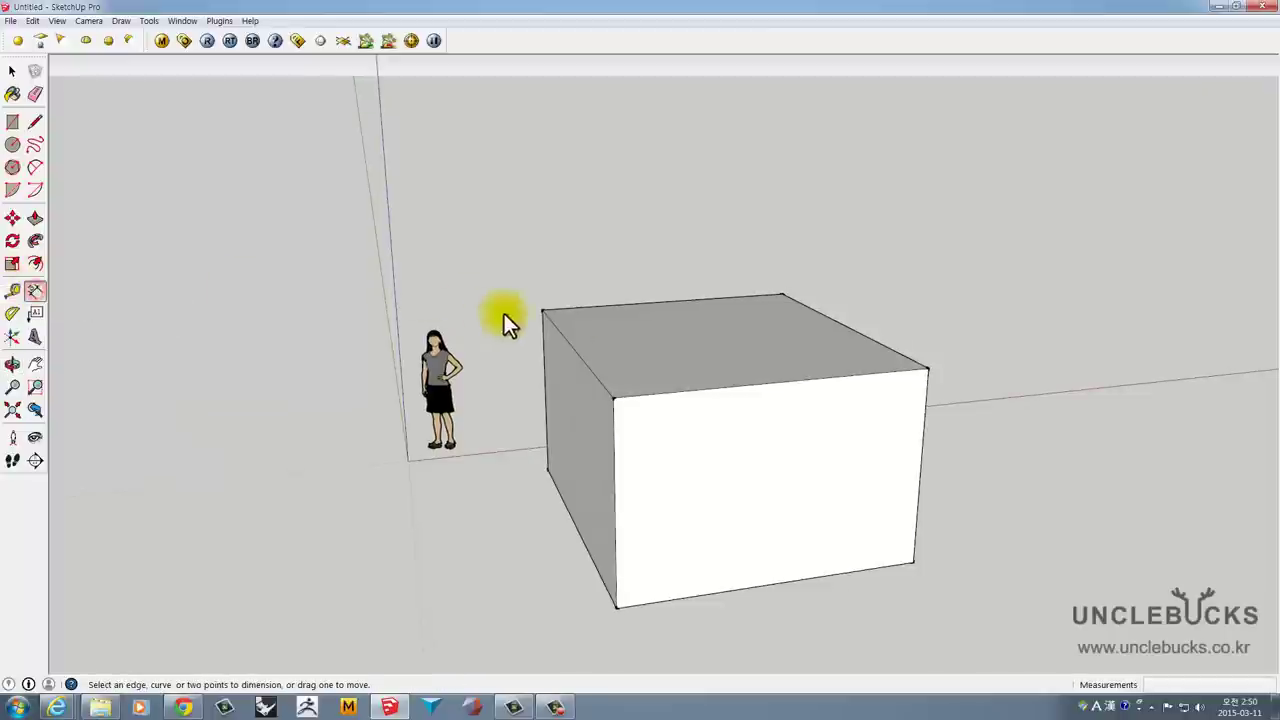
click(543, 310)
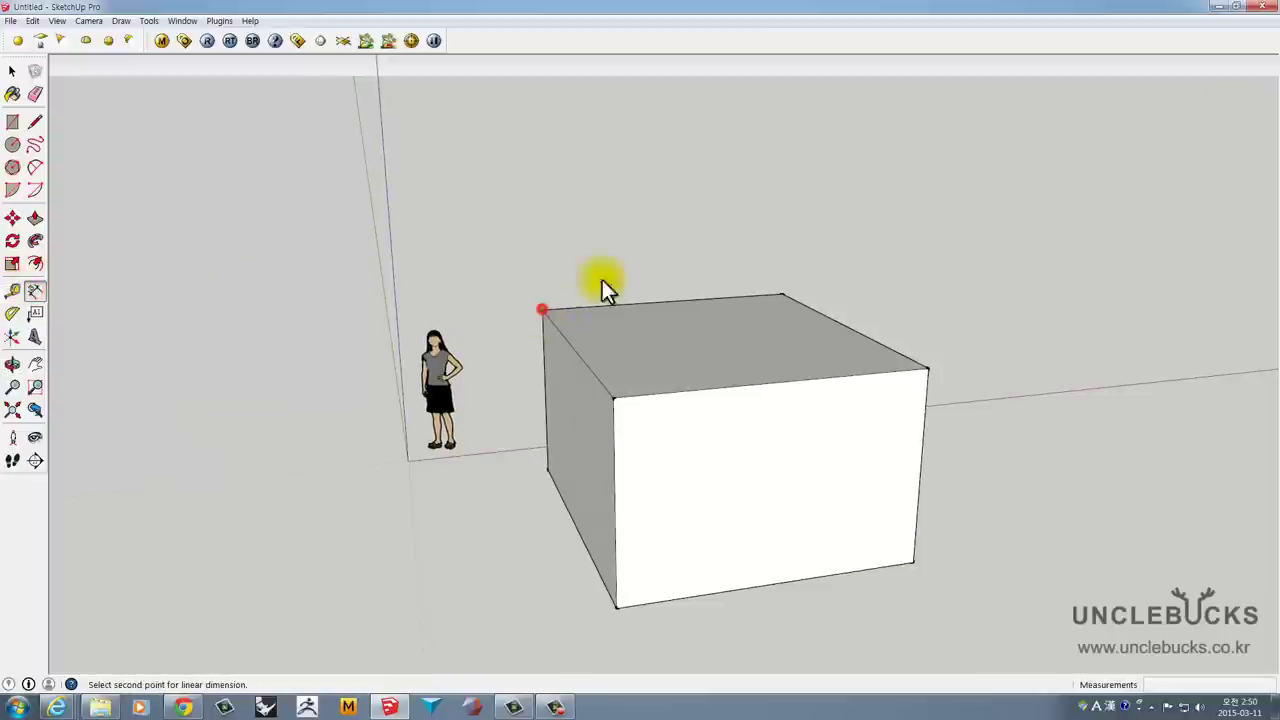
double_click(785, 297)
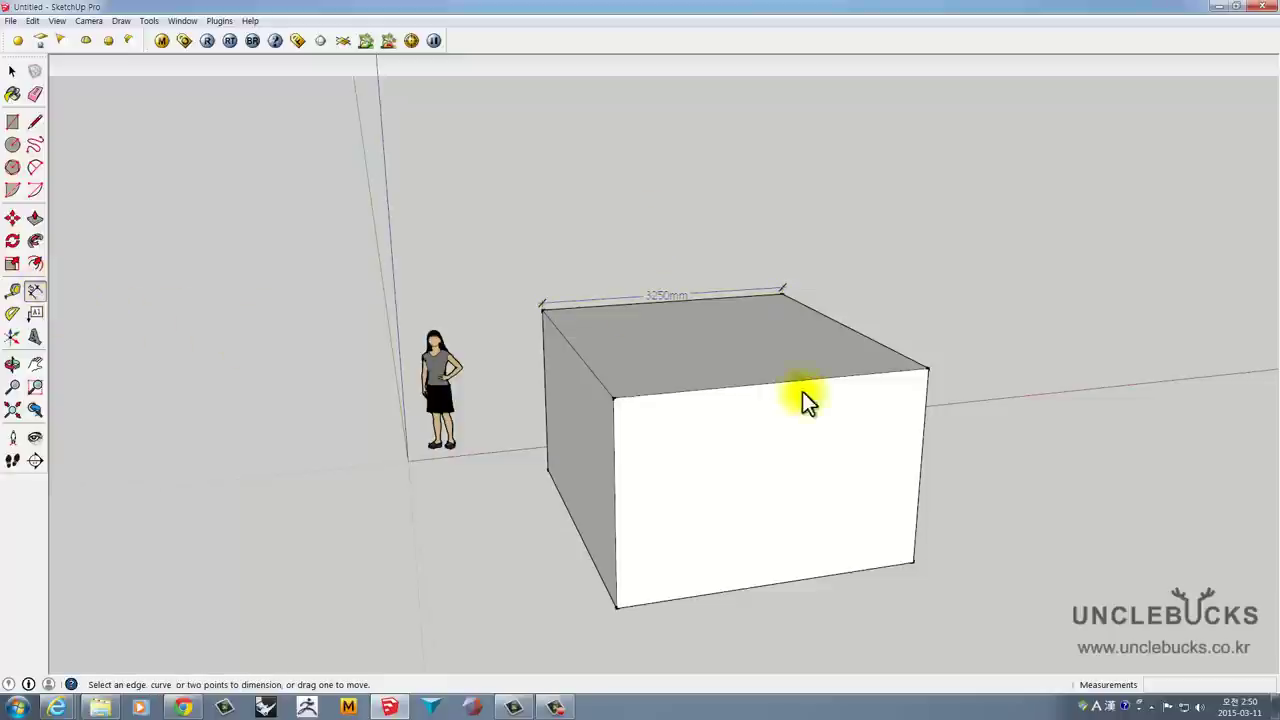
click(617, 397)
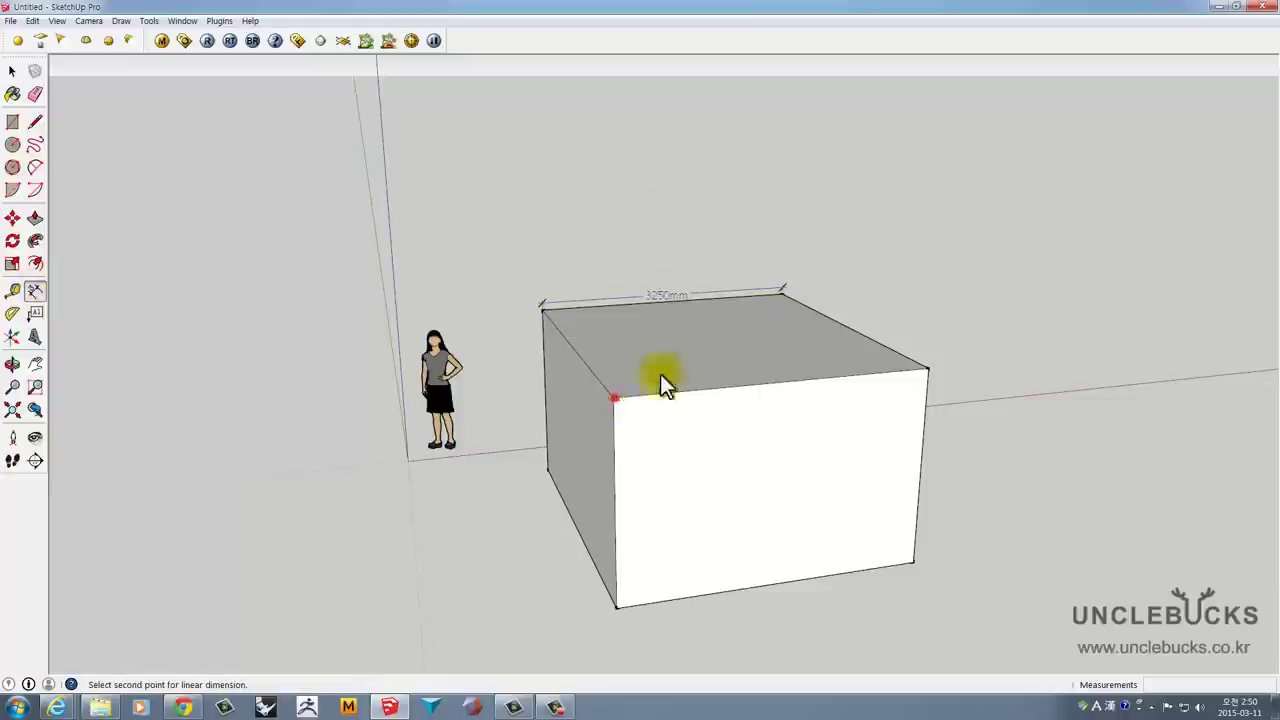
click(926, 368)
click(932, 217)
- Add a 3648mm dimension along the box's back top edge
mouse_move(626, 387)
middle_down()
mouse_move(916, 384)
mouse_move(727, 385)
middle_up()
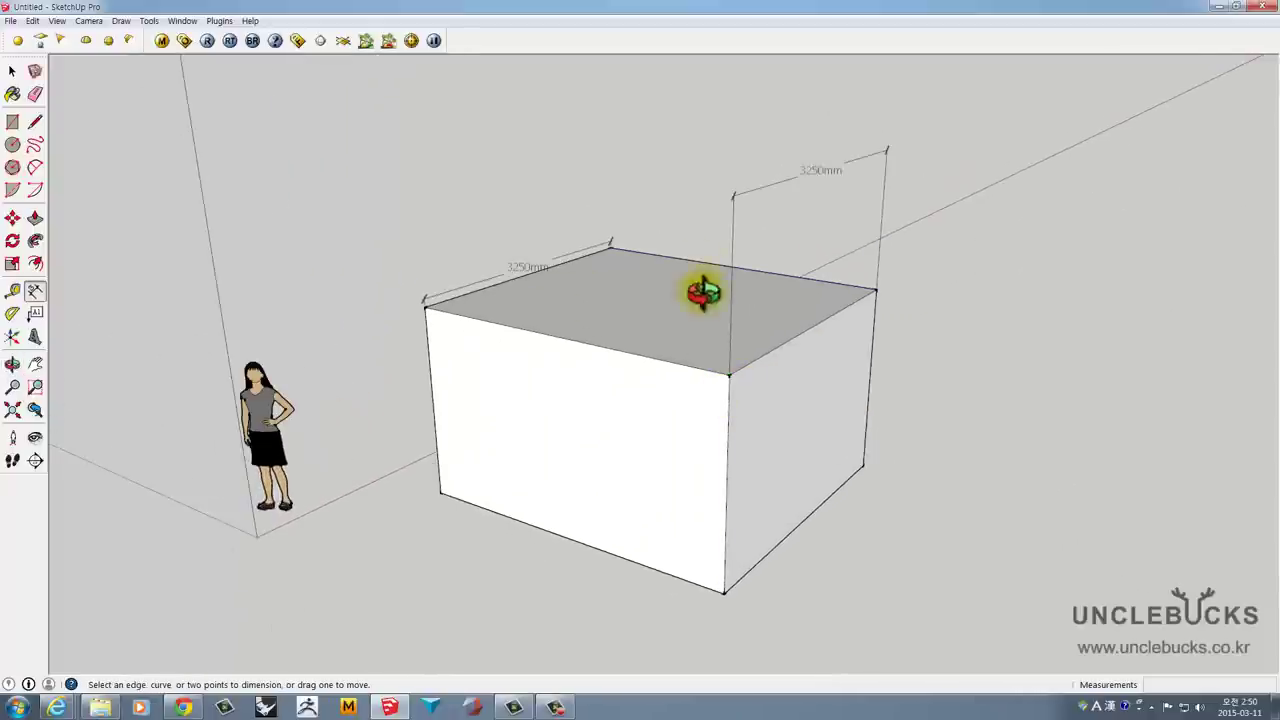
mouse_move(703, 292)
middle_down()
mouse_move(615, 274)
mouse_move(734, 273)
middle_up()
middle_drag(608, 271, 912, 290)
key(space)
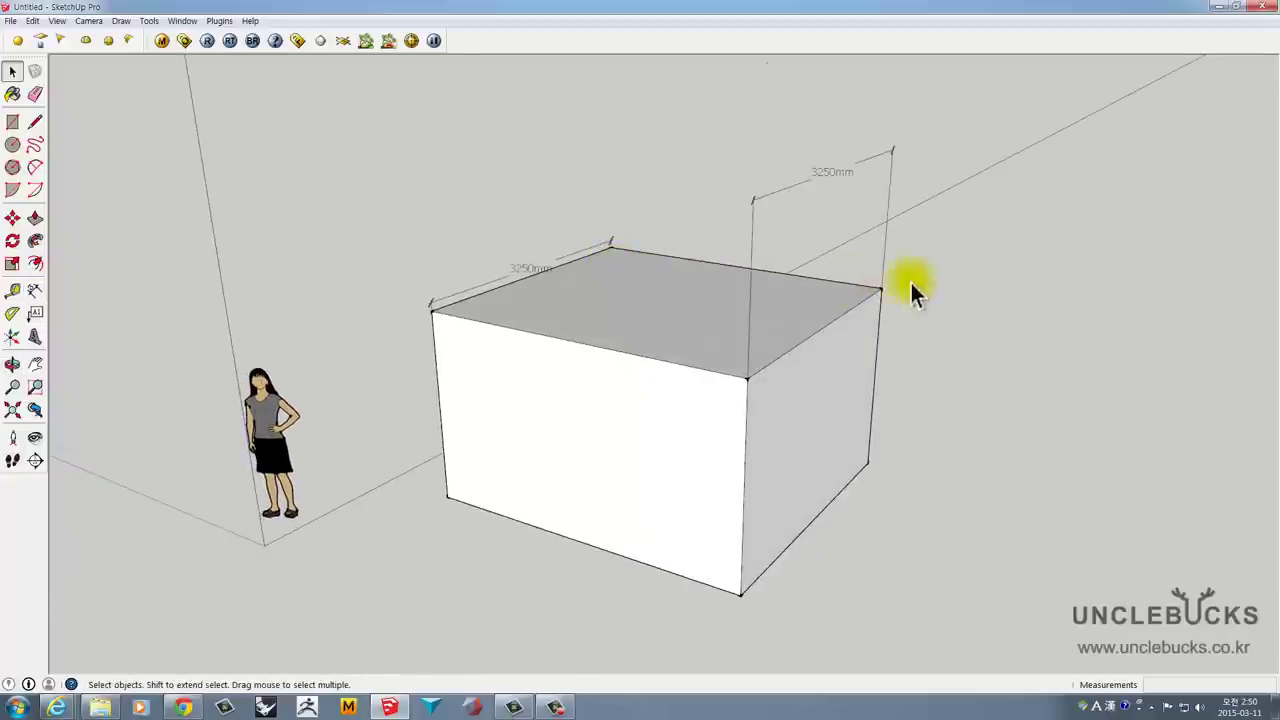
click(37, 290)
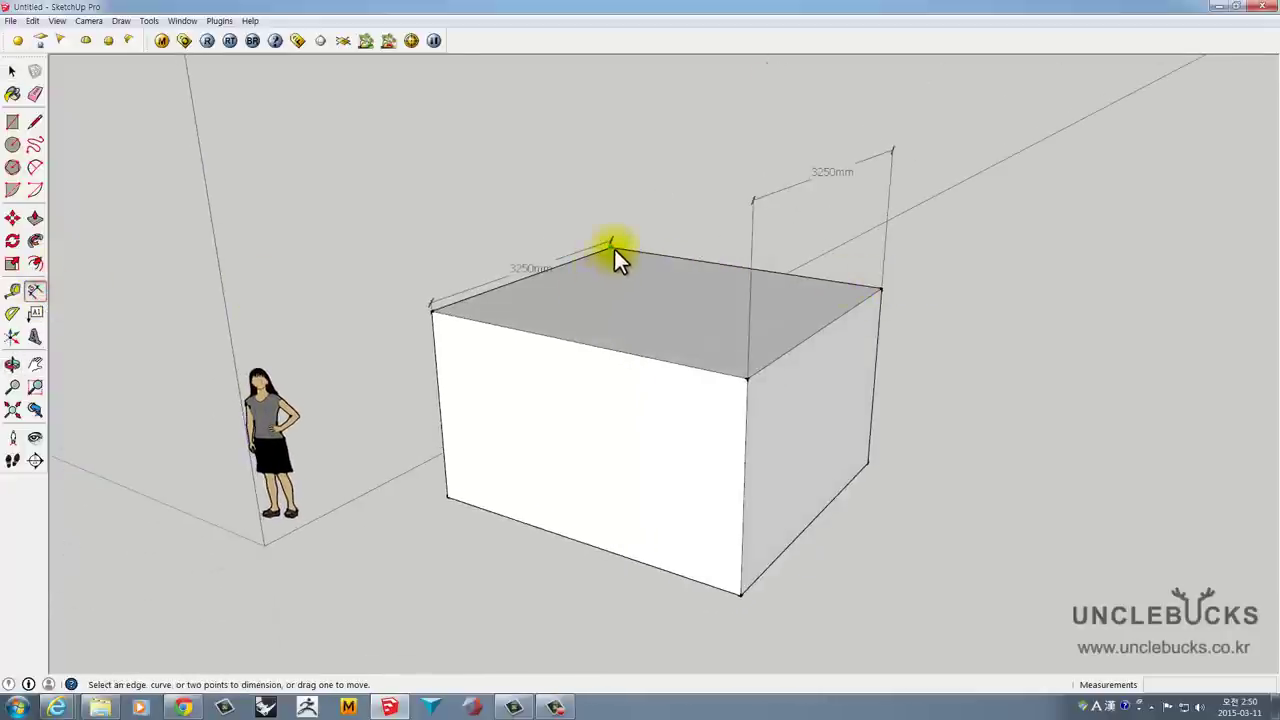
click(613, 249)
click(881, 290)
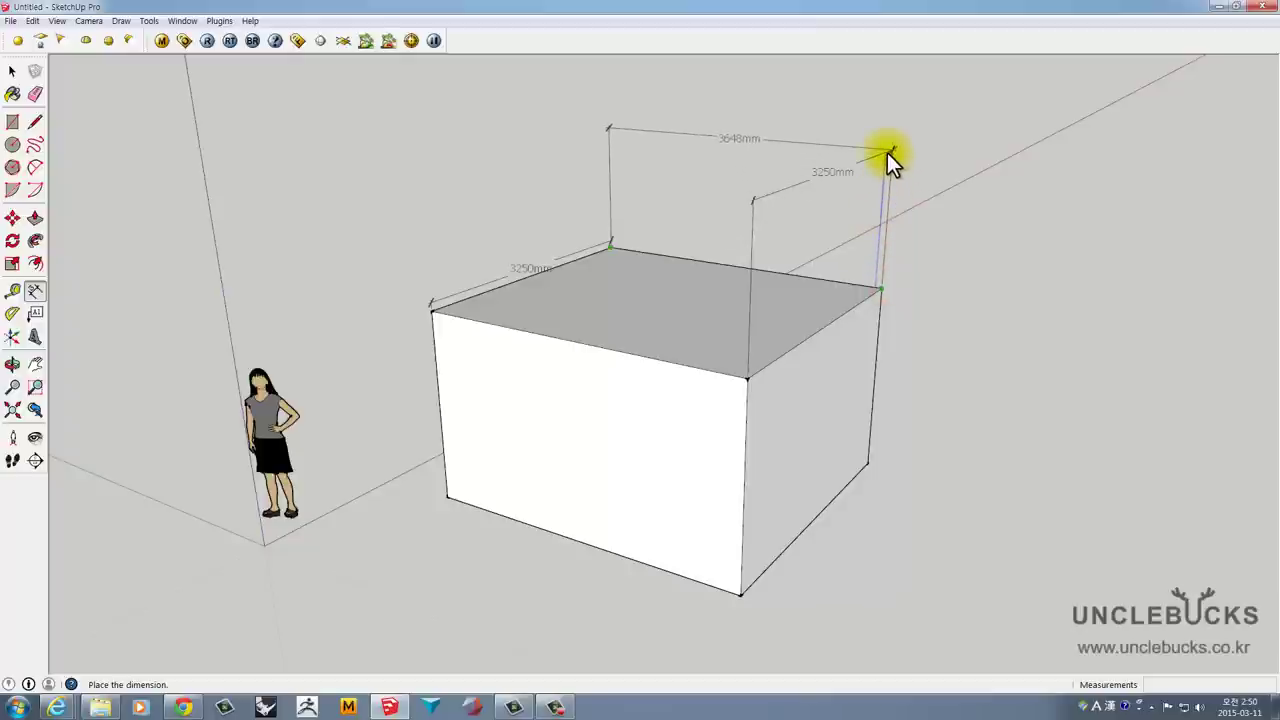
click(887, 205)
- Open the 3648mm dimension text for editing so it can read 3600mm
middle_drag(780, 284, 792, 320)
key(space)
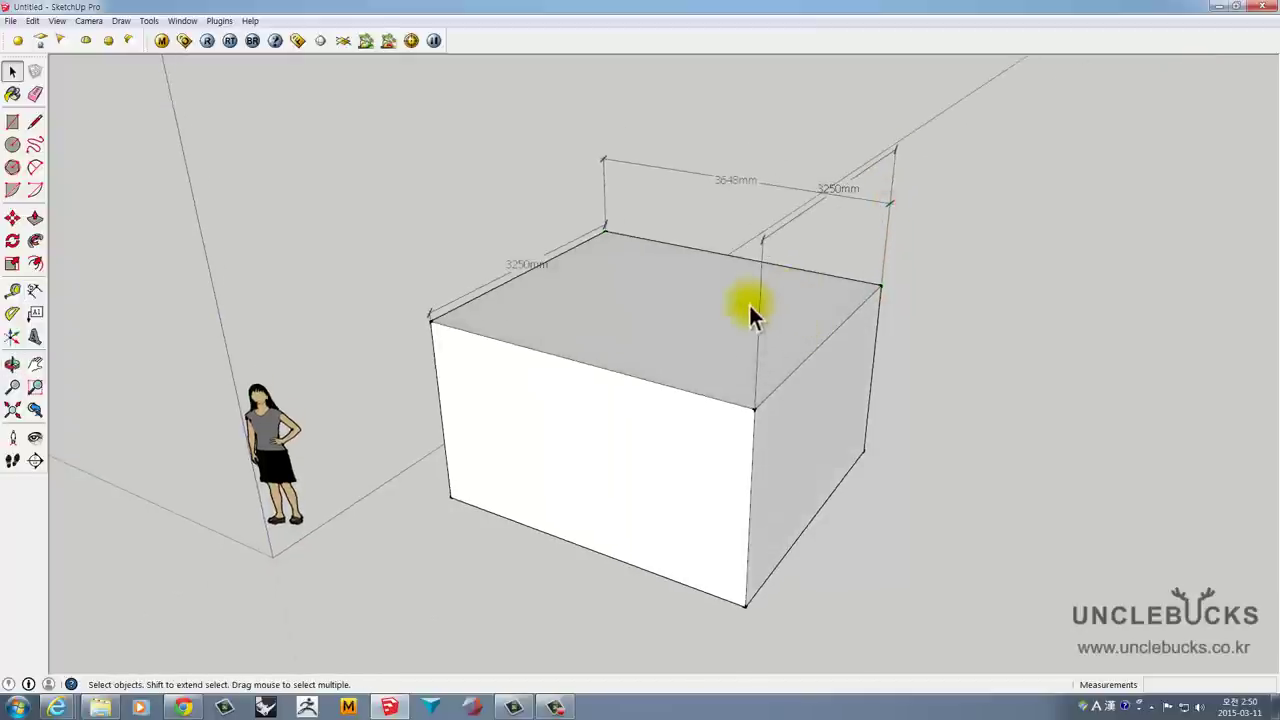
double_click(734, 182)
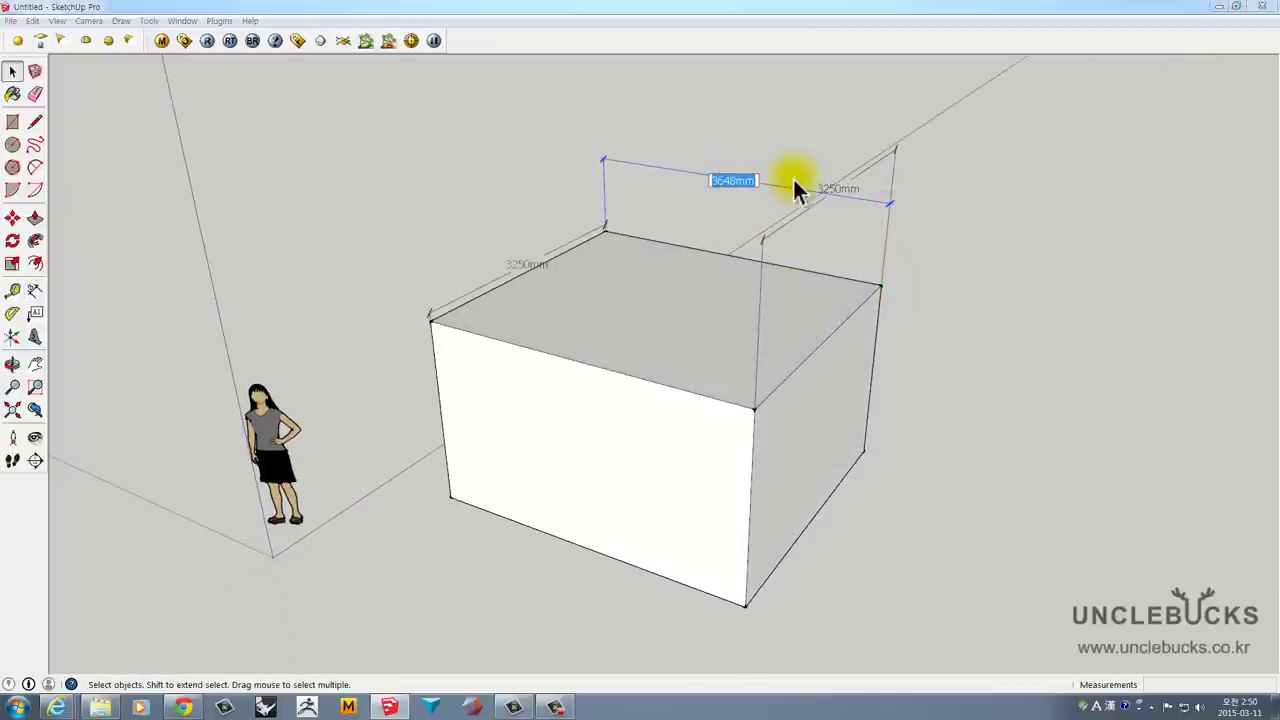
key(Return)
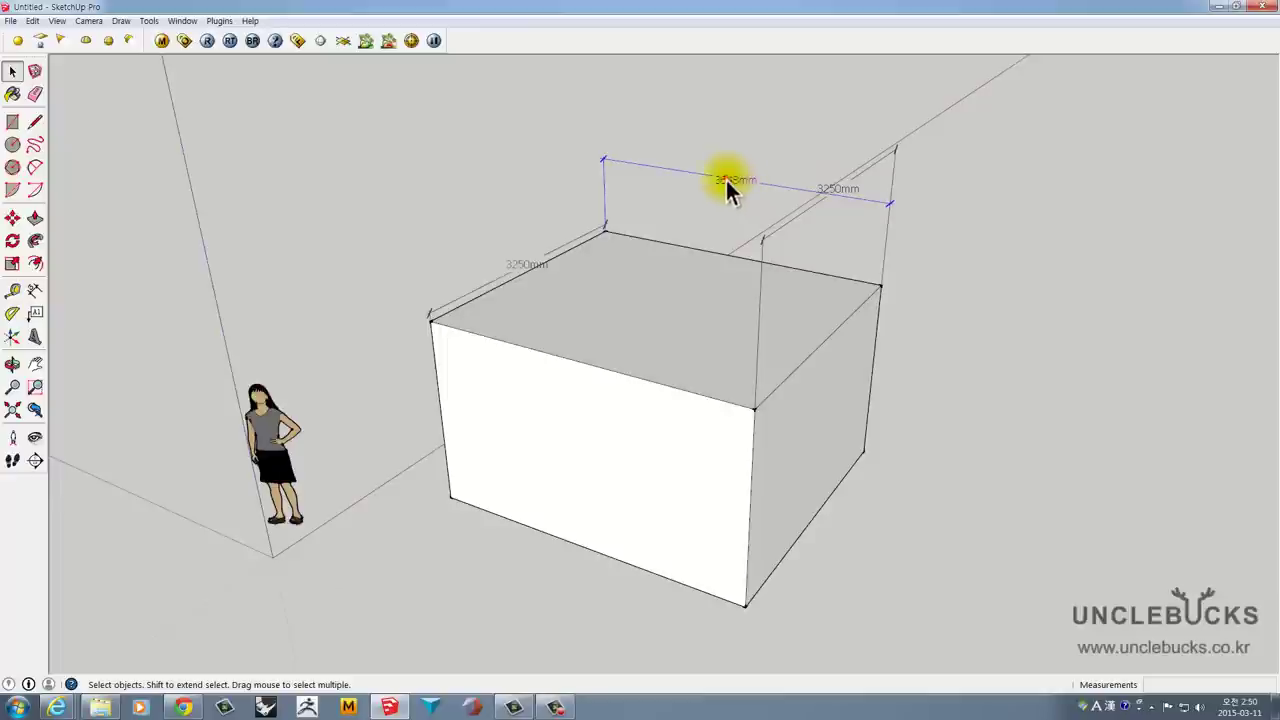
double_click(726, 178)
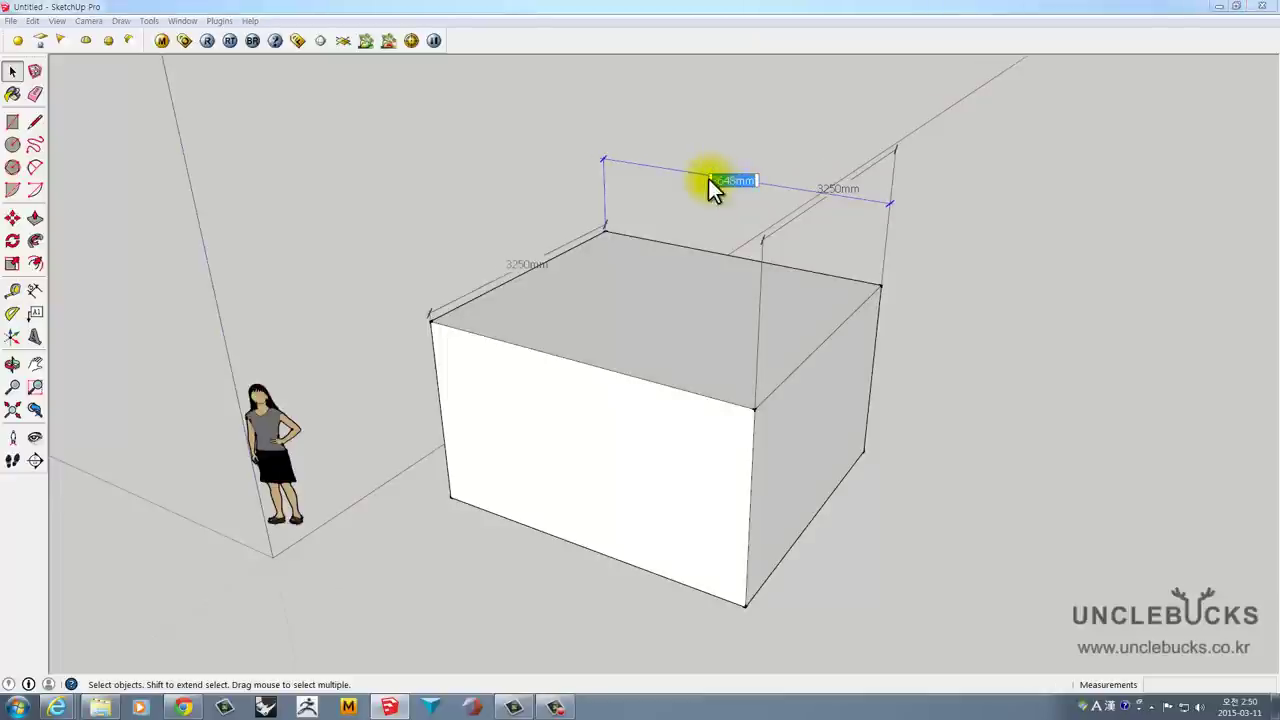
click(714, 180)
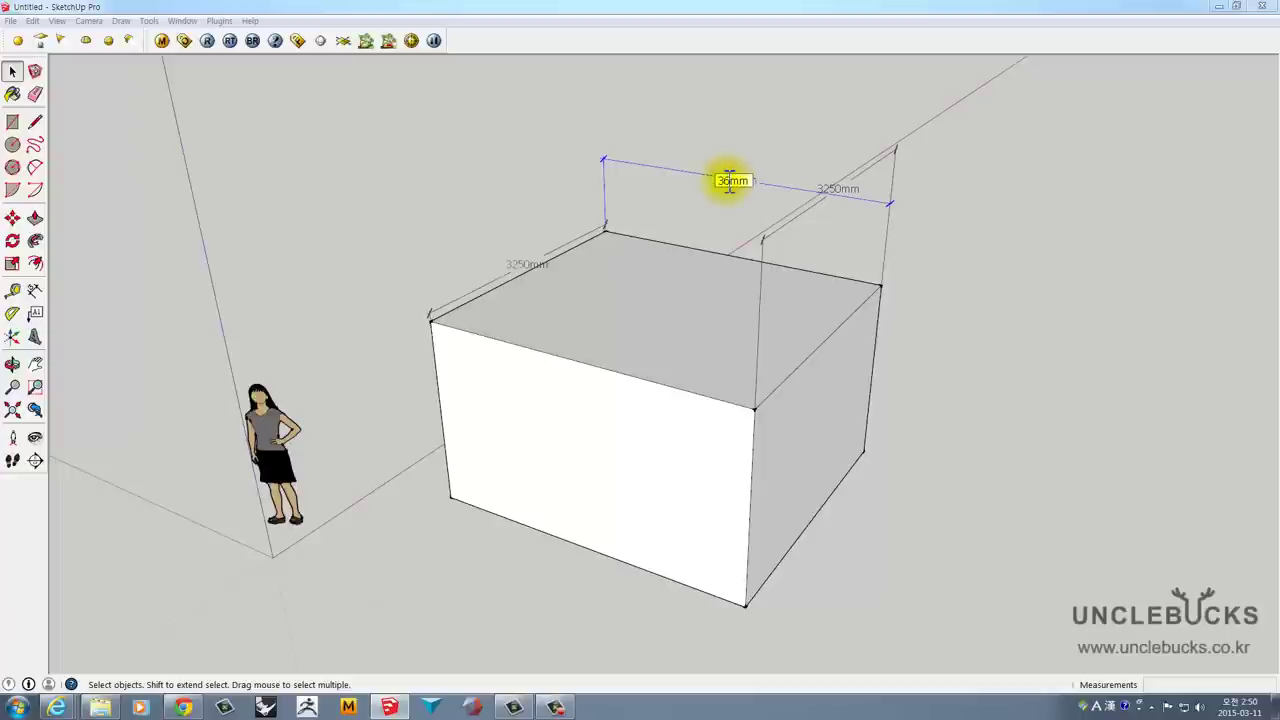
- Confirm the 3600mm label, then change the left 3250mm dimension to read 3300mm
click(780, 146)
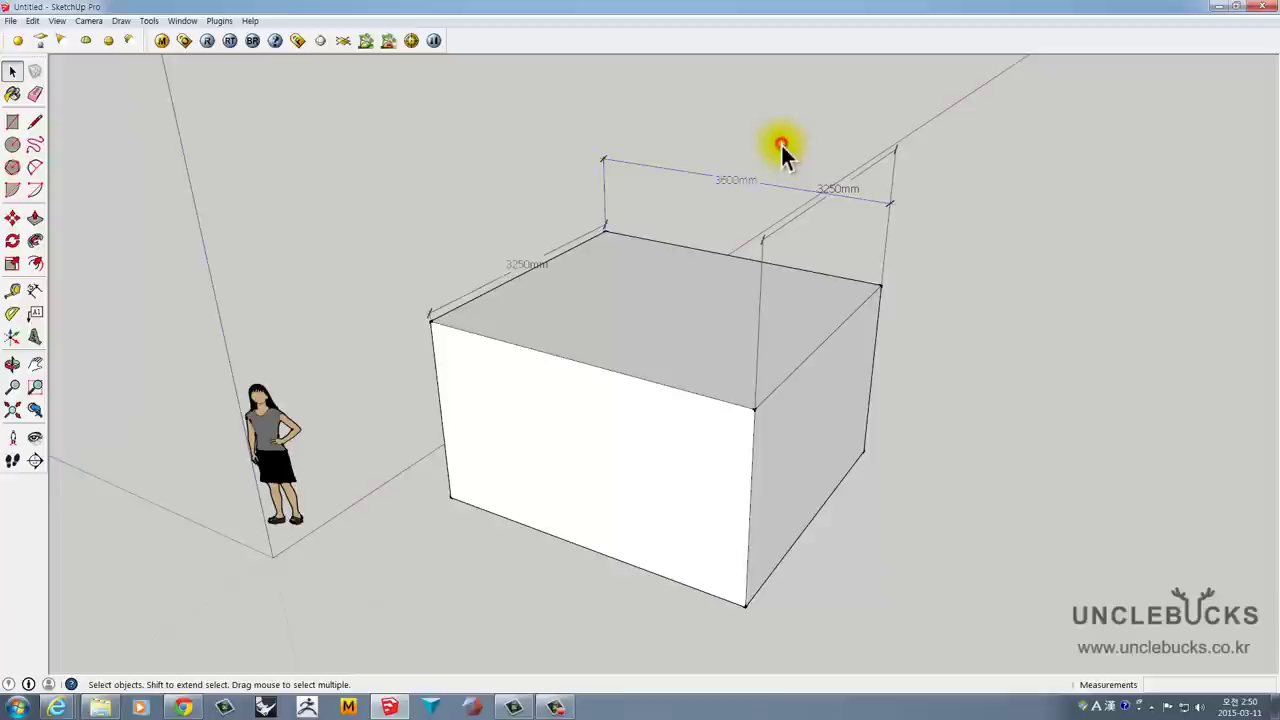
middle_drag(731, 177, 766, 196)
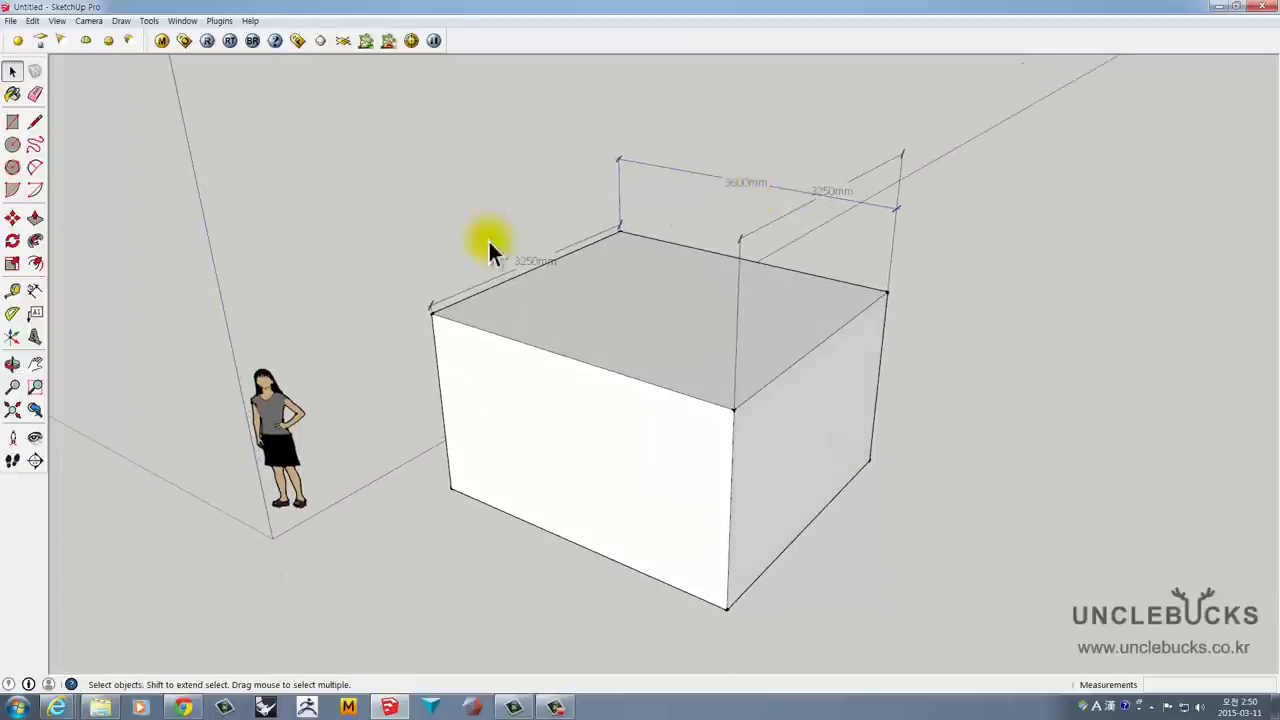
double_click(533, 262)
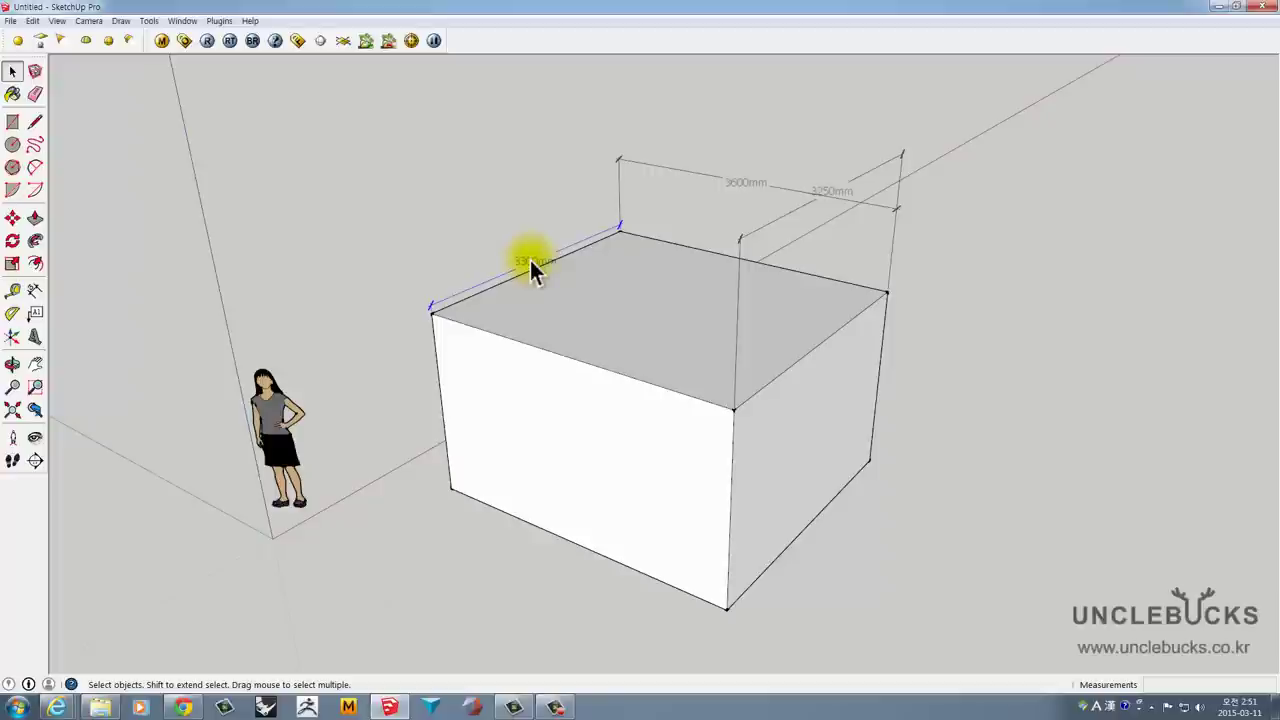
click(437, 234)
middle_drag(536, 256, 545, 250)
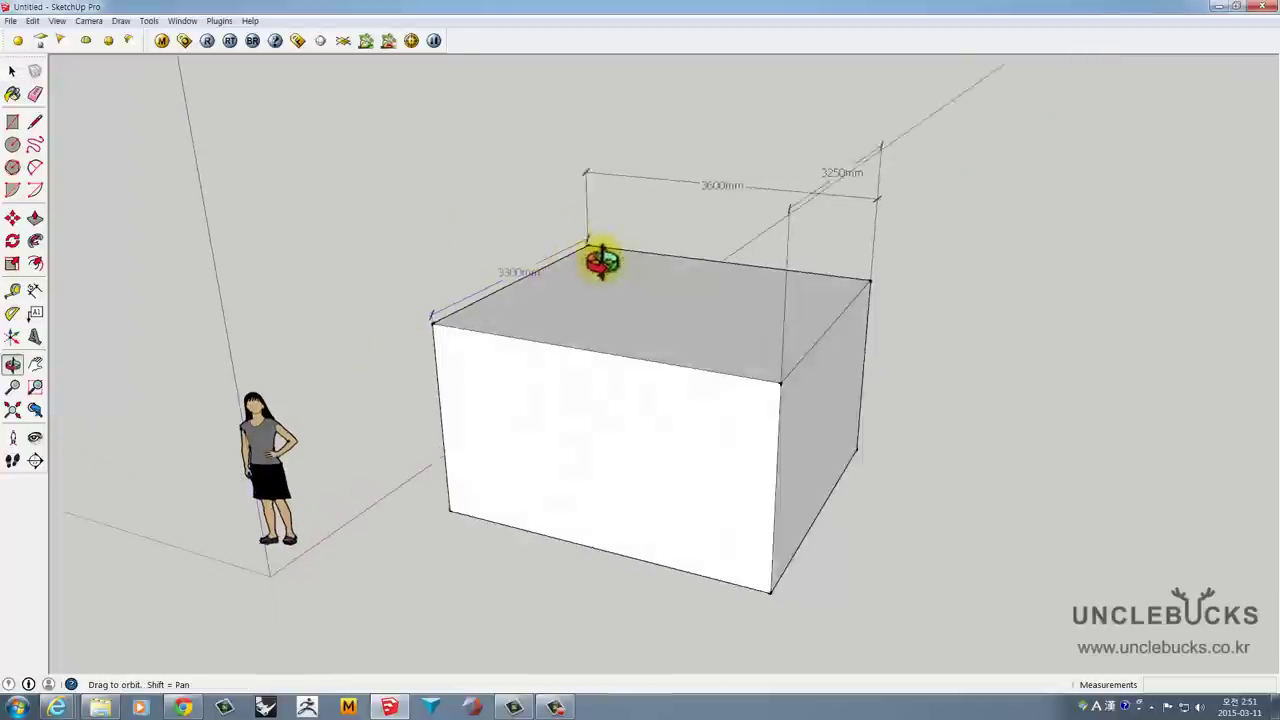
scroll(544, 257, down, 2)
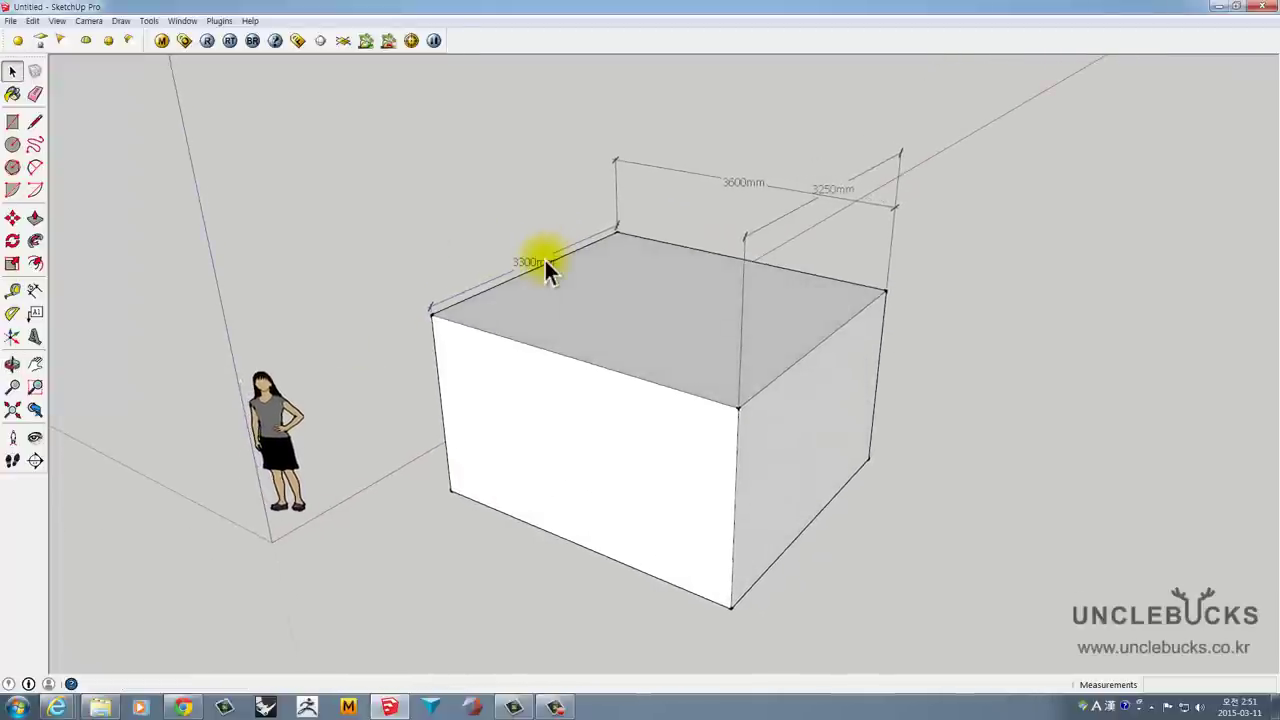
scroll(544, 257, down, 2)
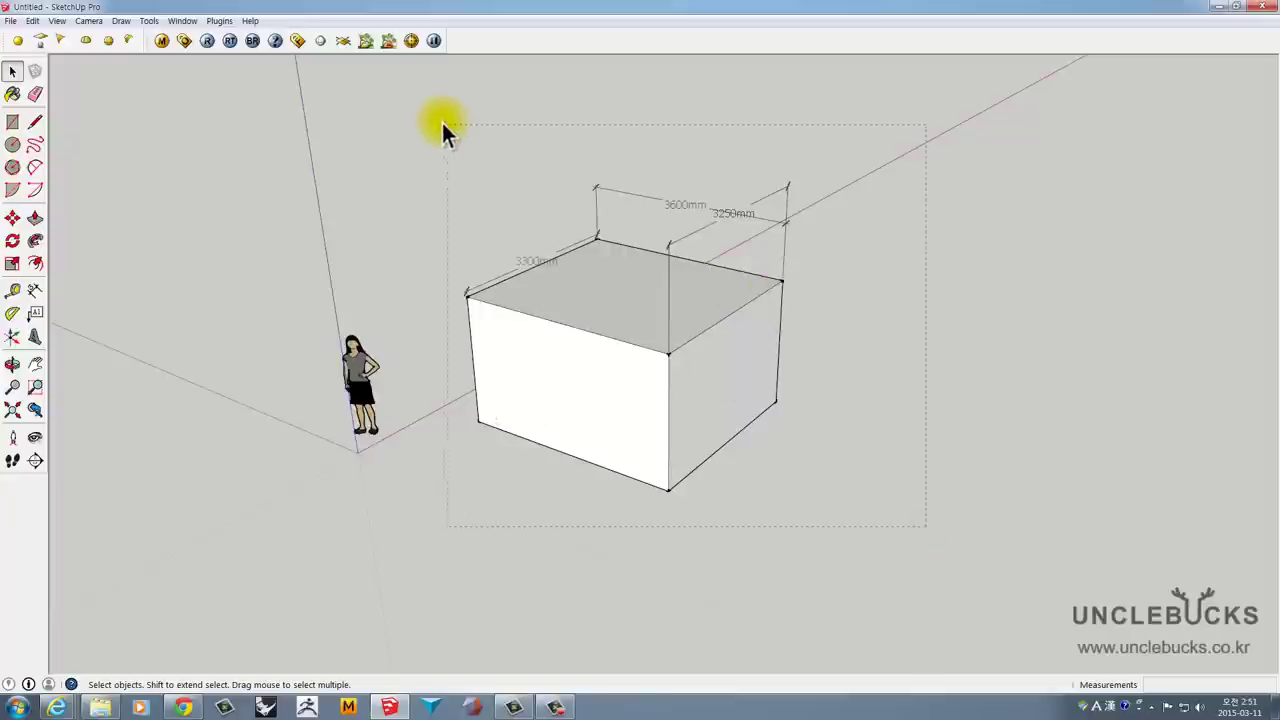
- Add area text labels to the box's top and right faces
click(35, 313)
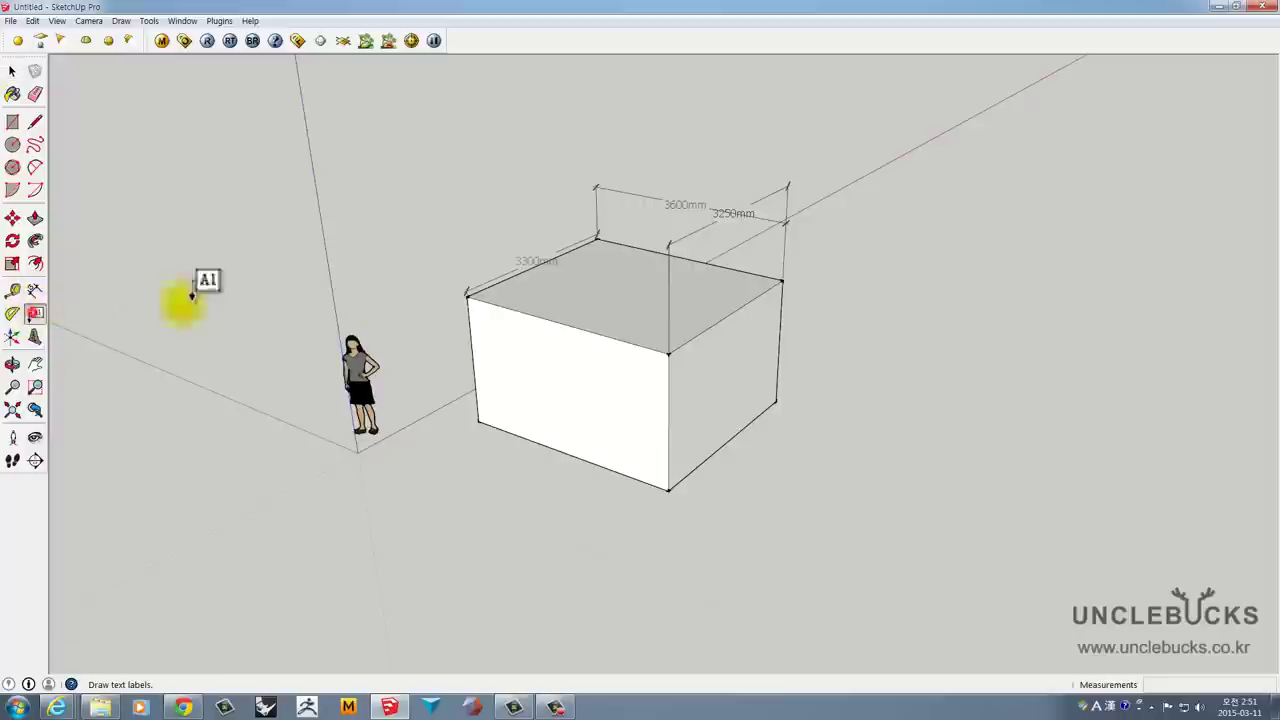
click(625, 284)
click(729, 122)
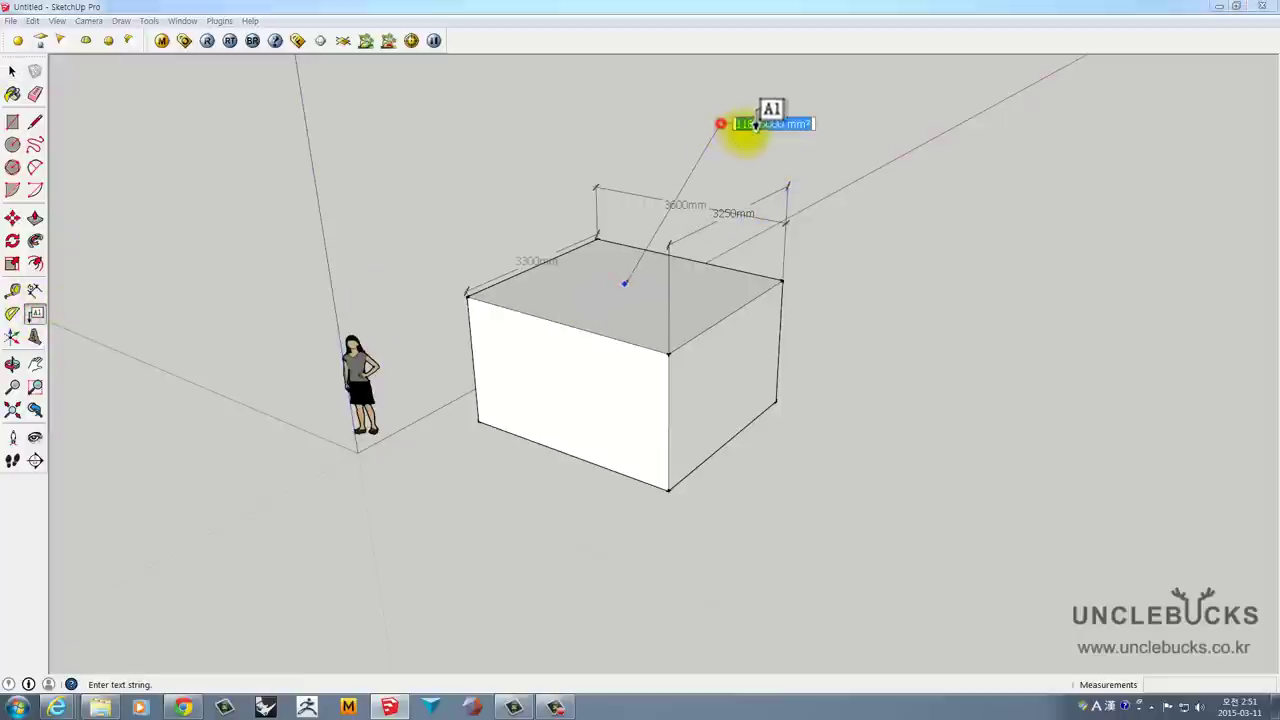
click(729, 357)
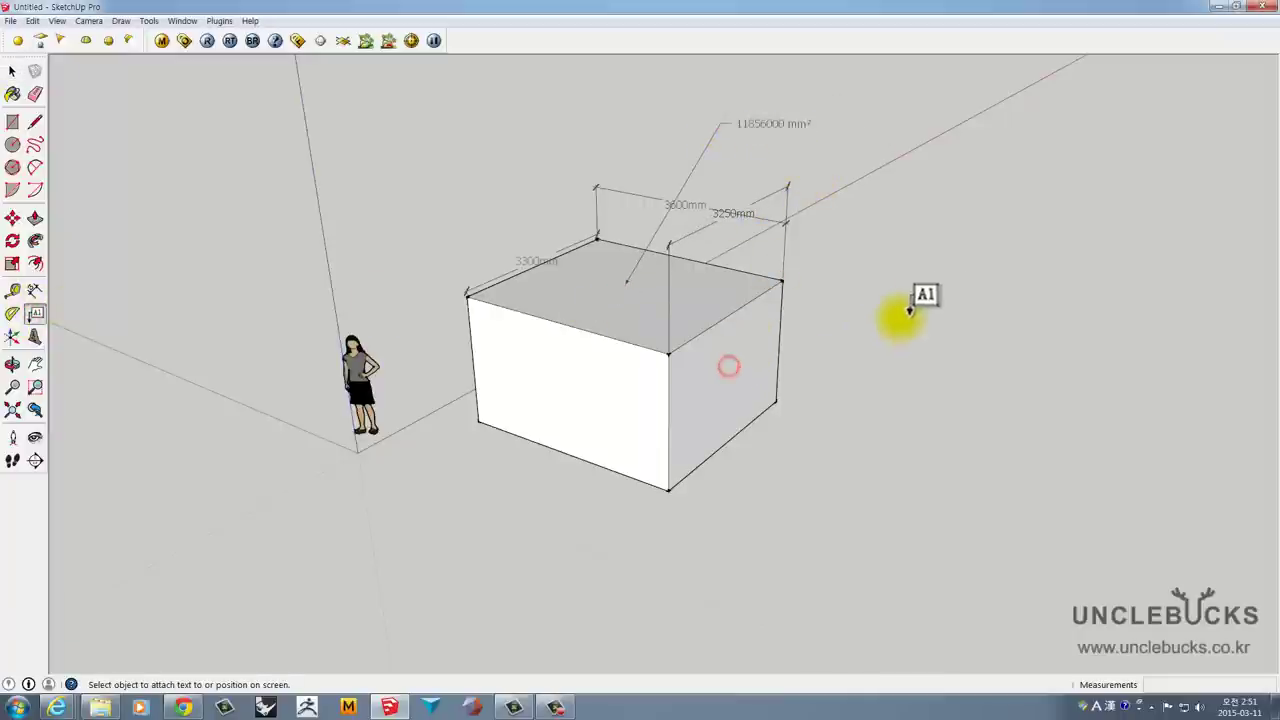
click(732, 352)
click(927, 298)
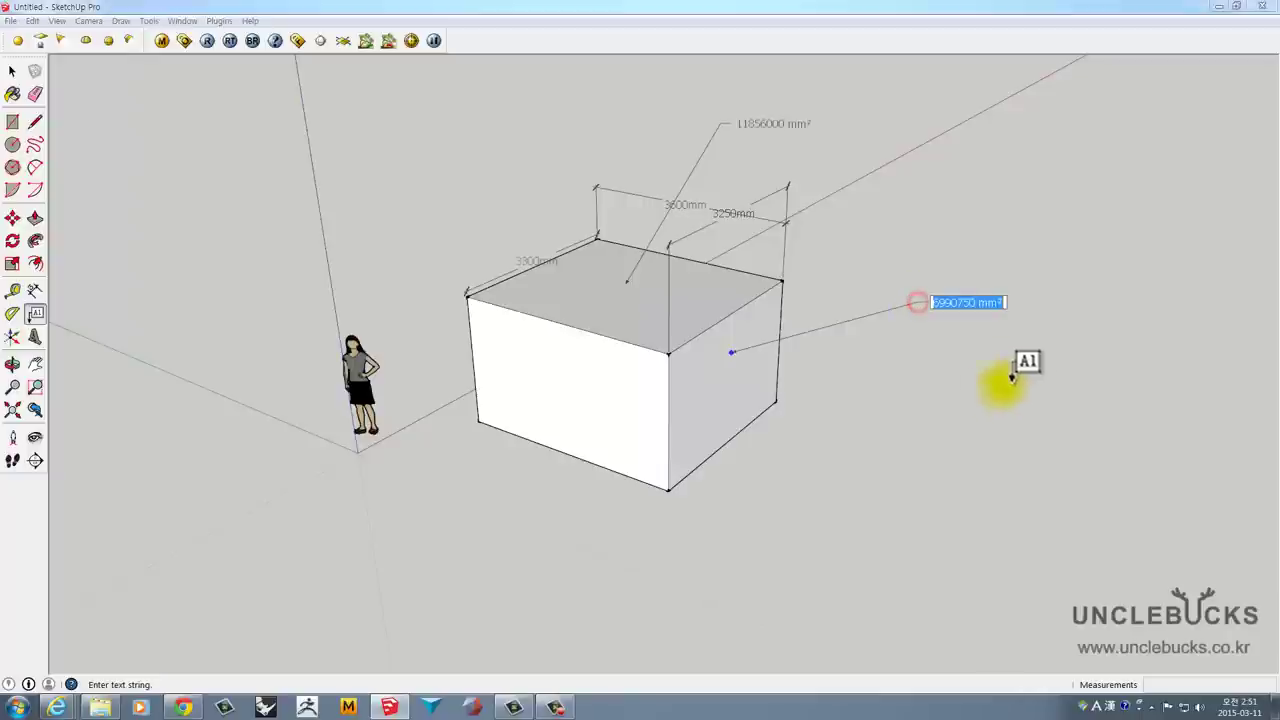
click(705, 378)
key(space)
- Select the entire box and make it a group
triple_click(711, 402)
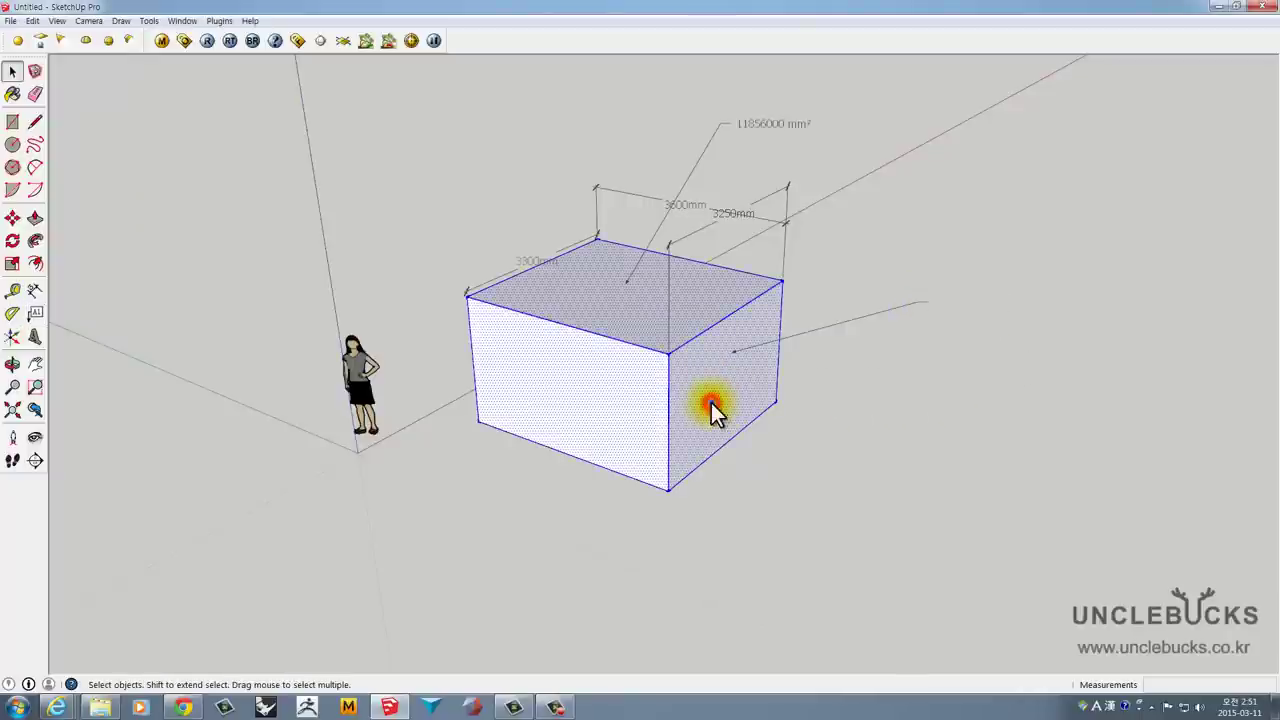
right_click(711, 403)
click(756, 520)
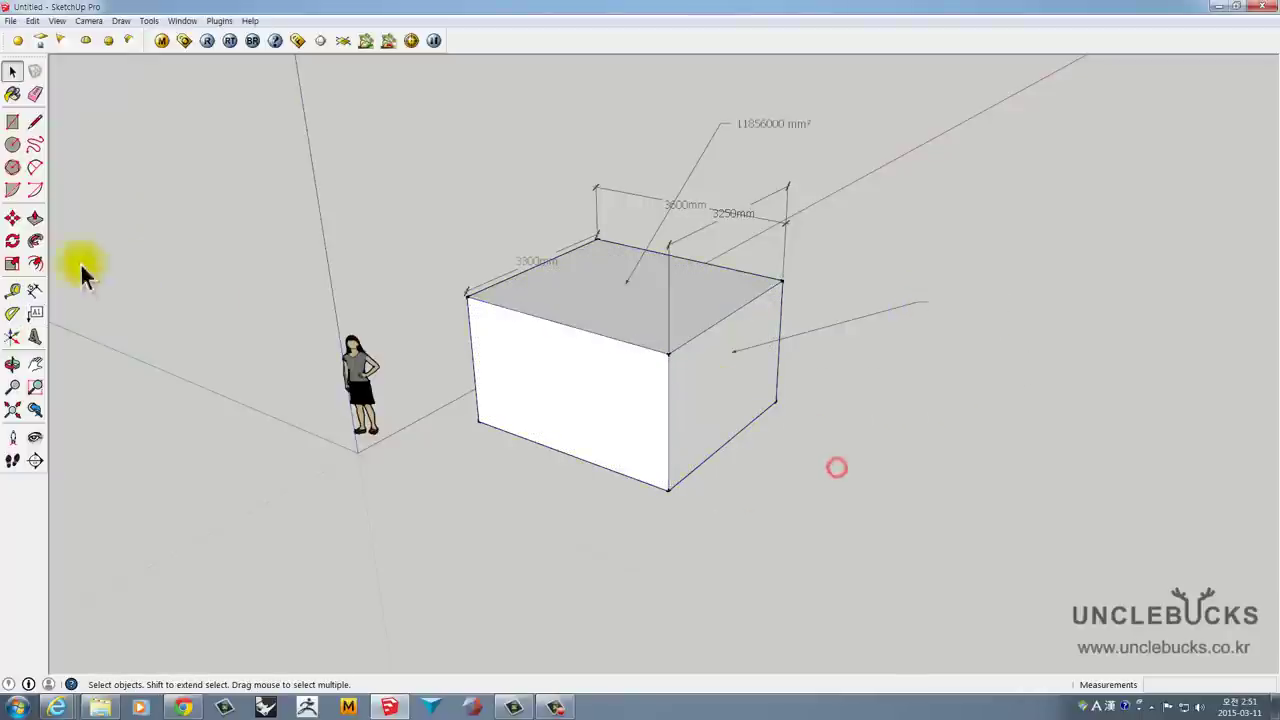
- Label the top face 11856000 mm² and the front face 7846848 mm², then edit the front label
click(35, 313)
click(723, 295)
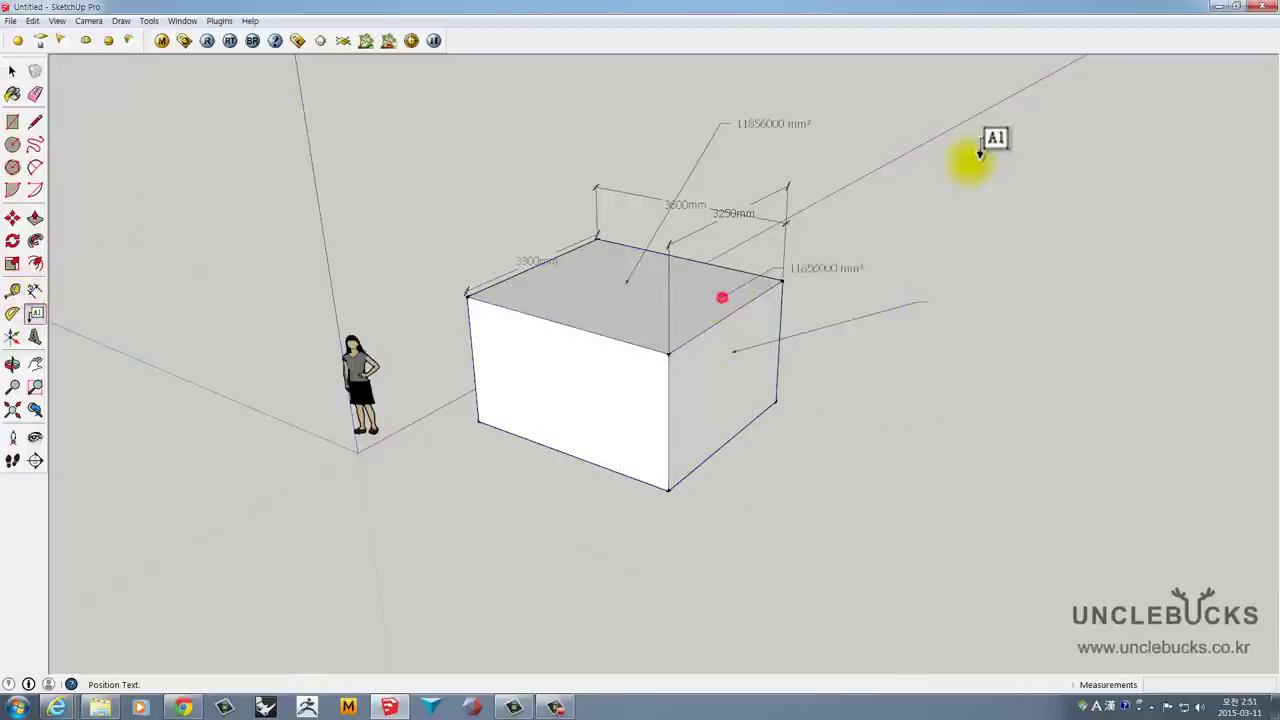
click(983, 143)
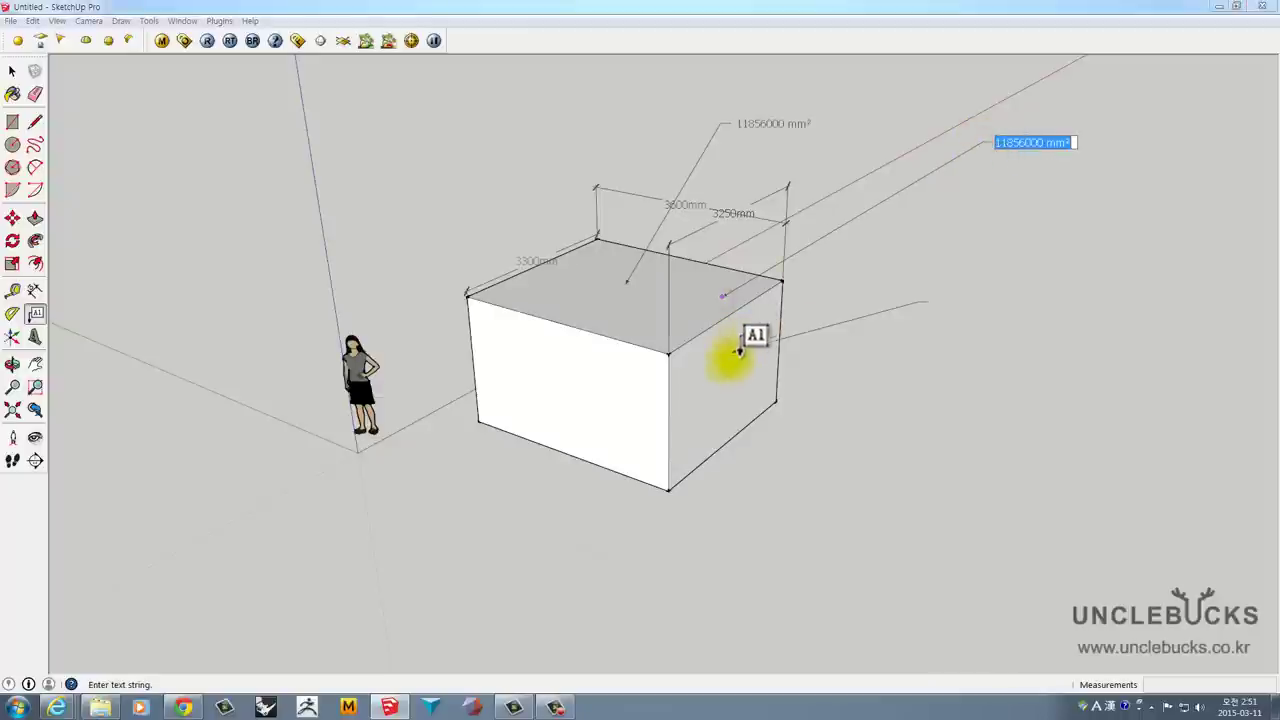
click(625, 412)
click(503, 350)
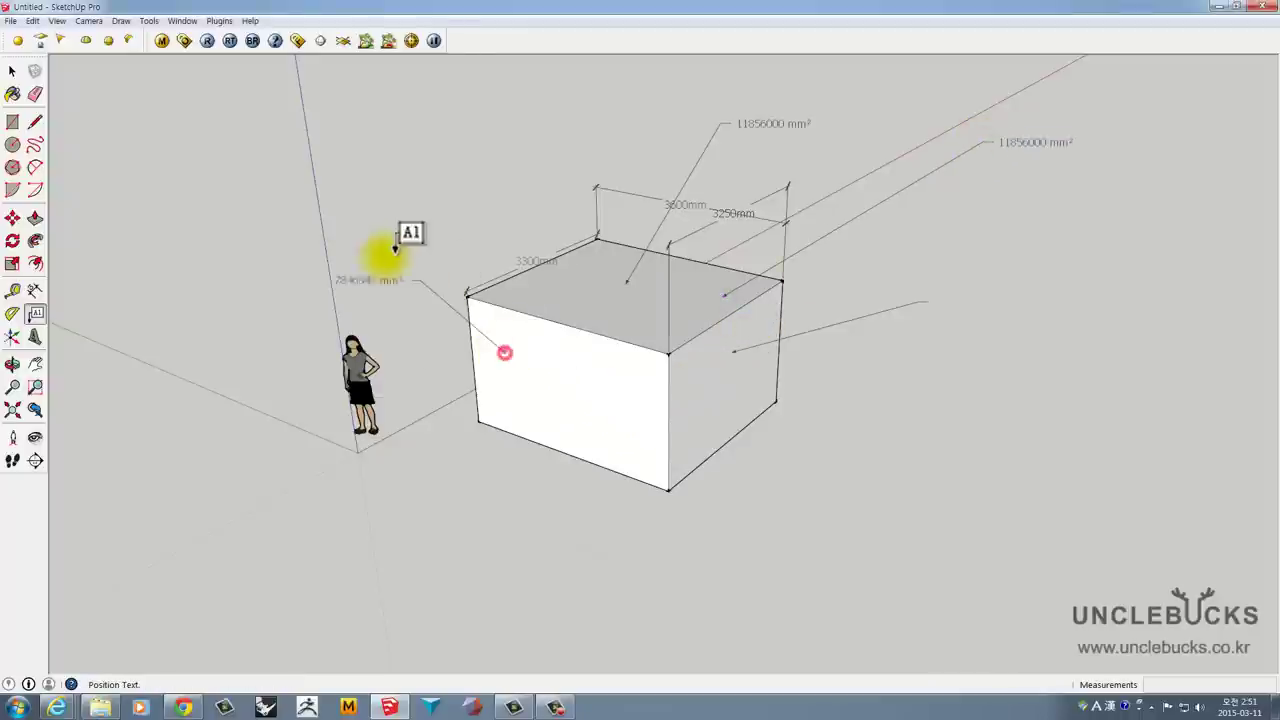
click(362, 212)
click(400, 212)
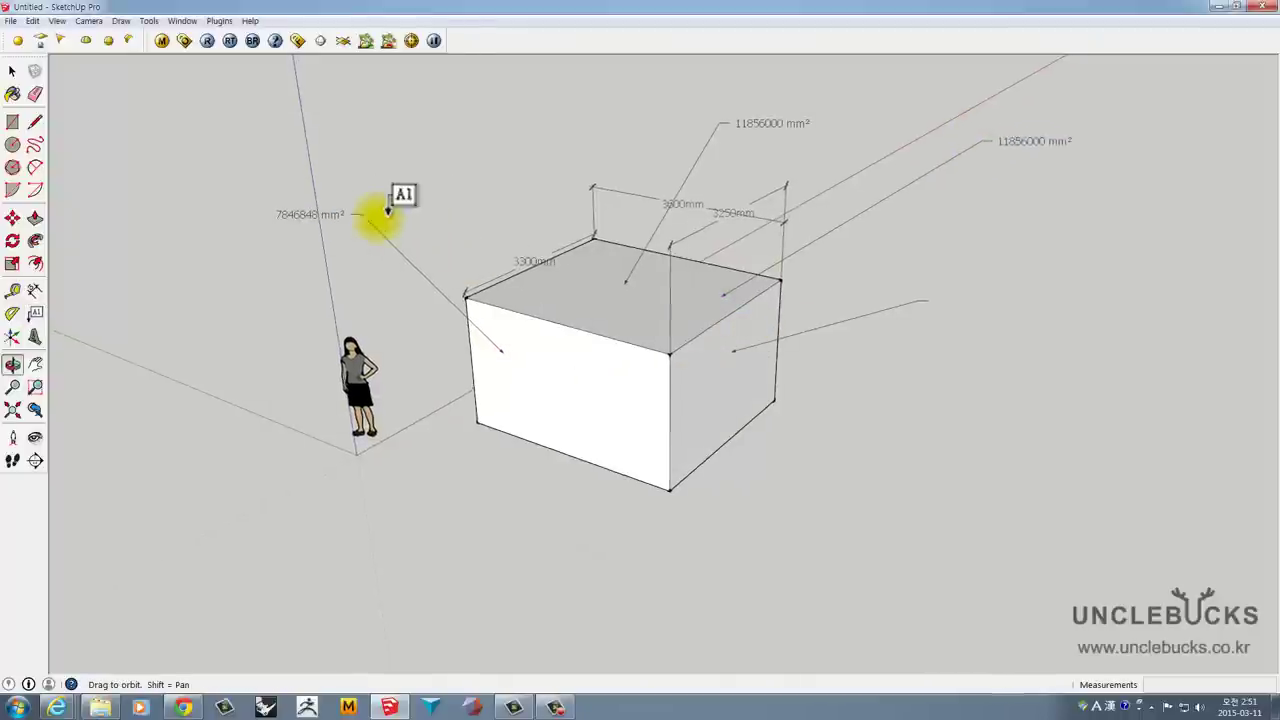
key(space)
double_click(318, 213)
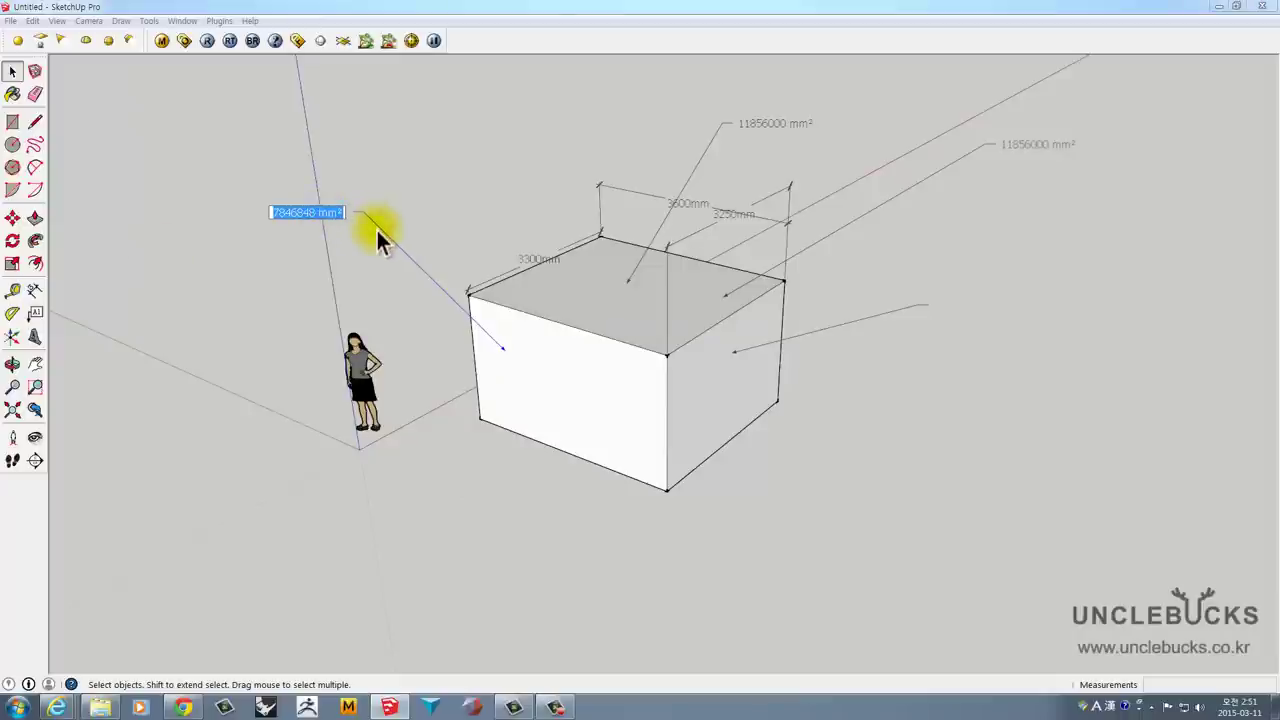
key(End)
key(BackSpace)
key(BackSpace)
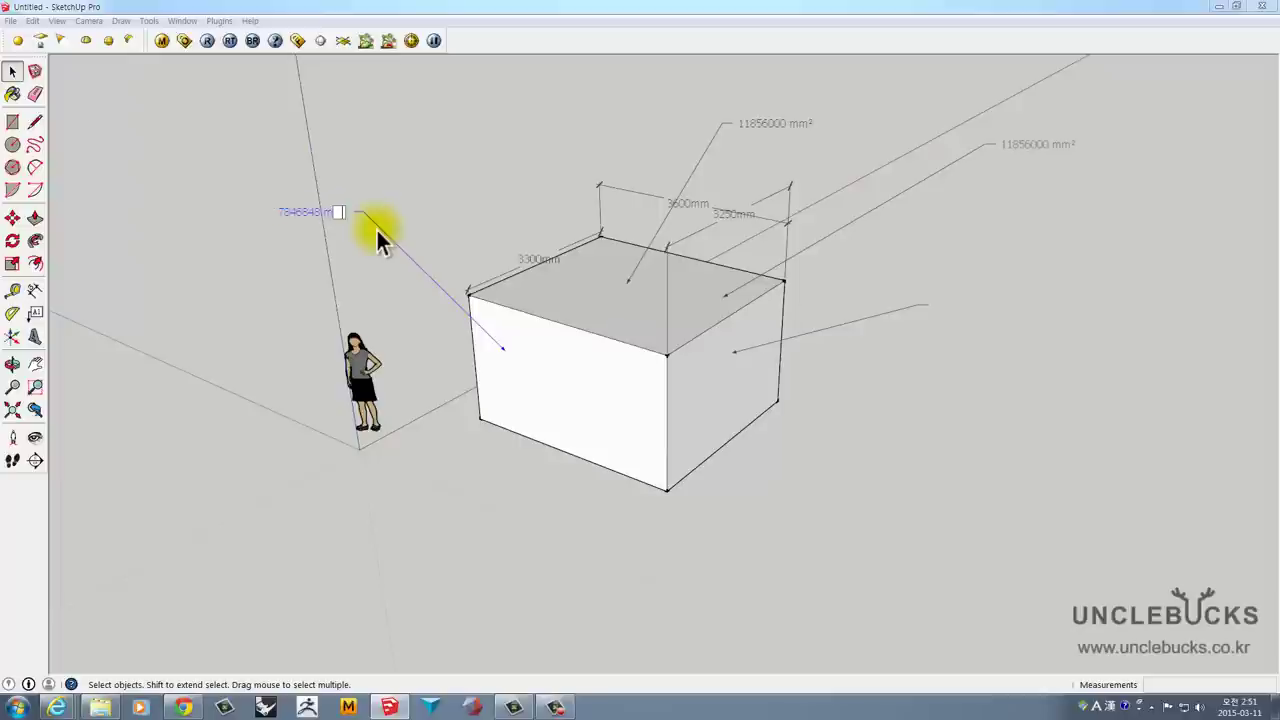
key(Hangul)
text(상자)
key(Return)
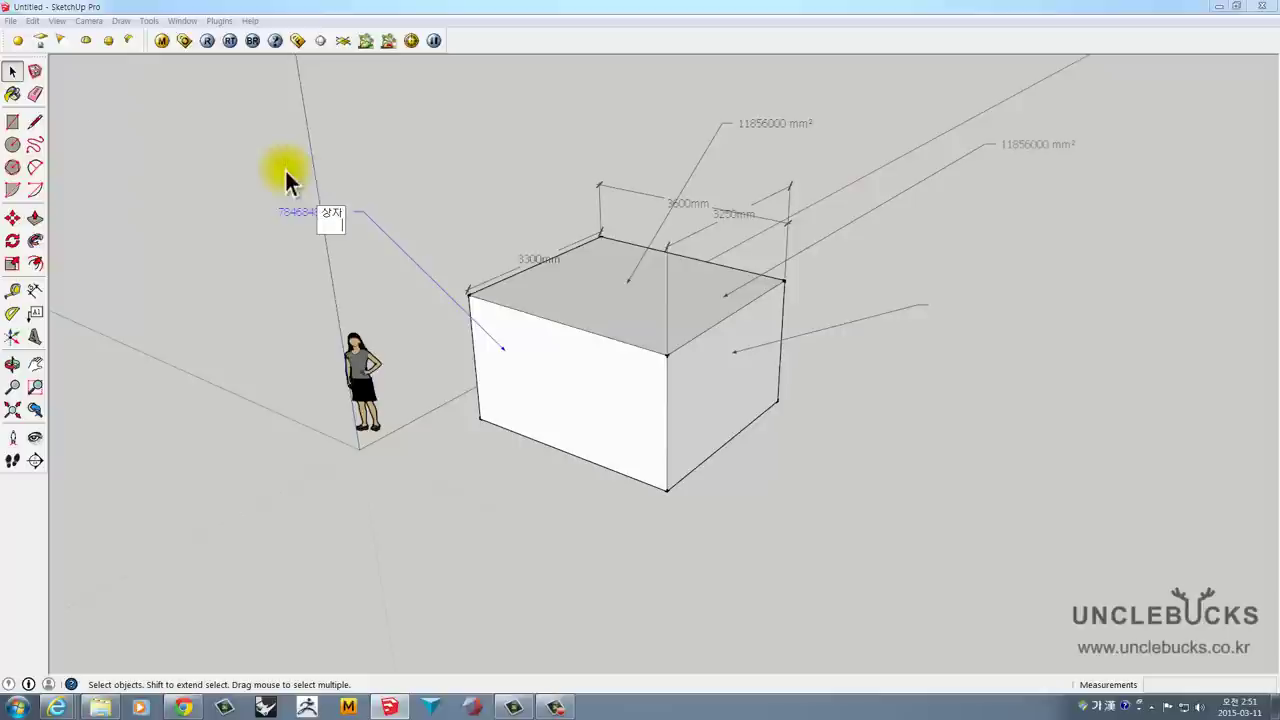
click(12, 71)
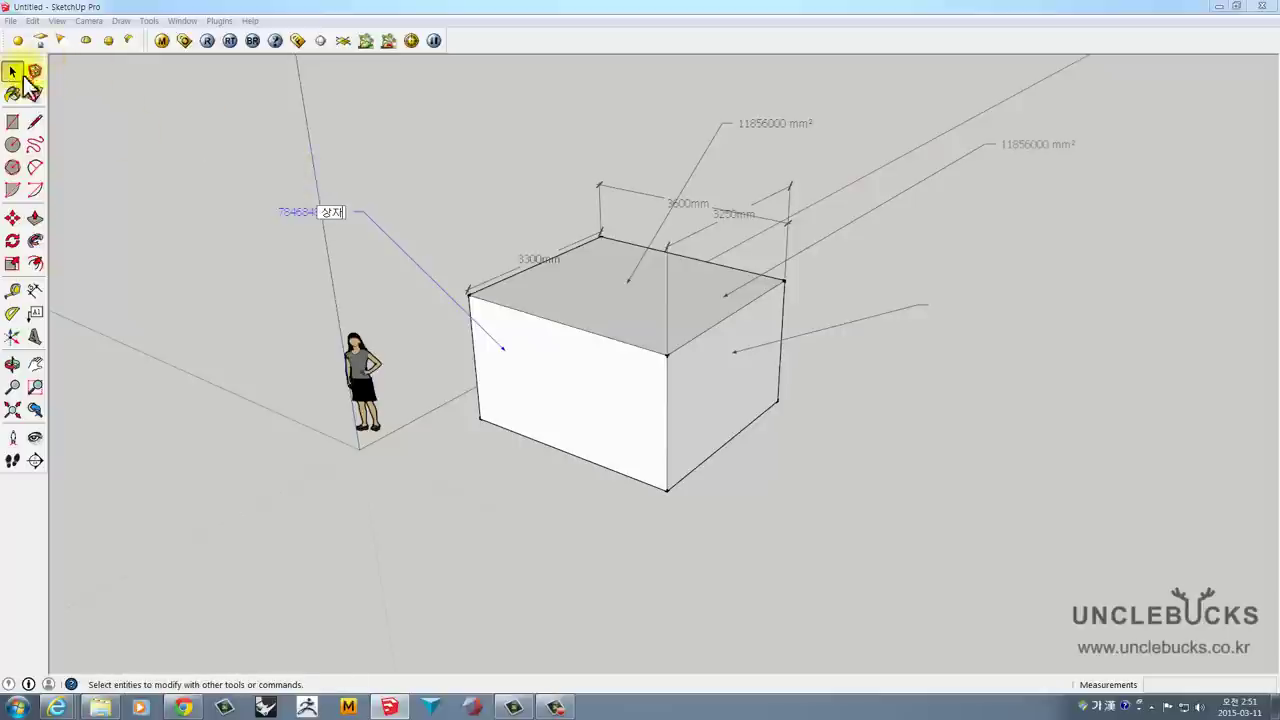
click(450, 165)
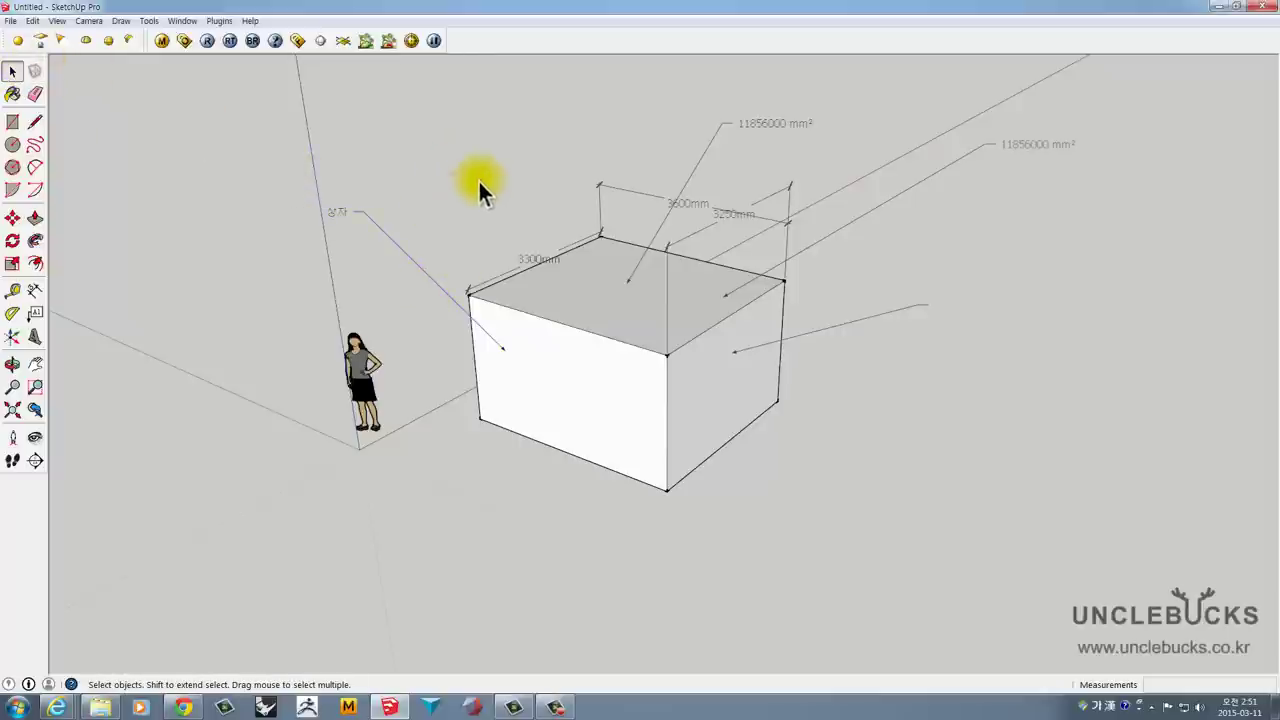
mouse_move(478, 179)
middle_down()
mouse_move(457, 134)
mouse_move(477, 156)
middle_up()
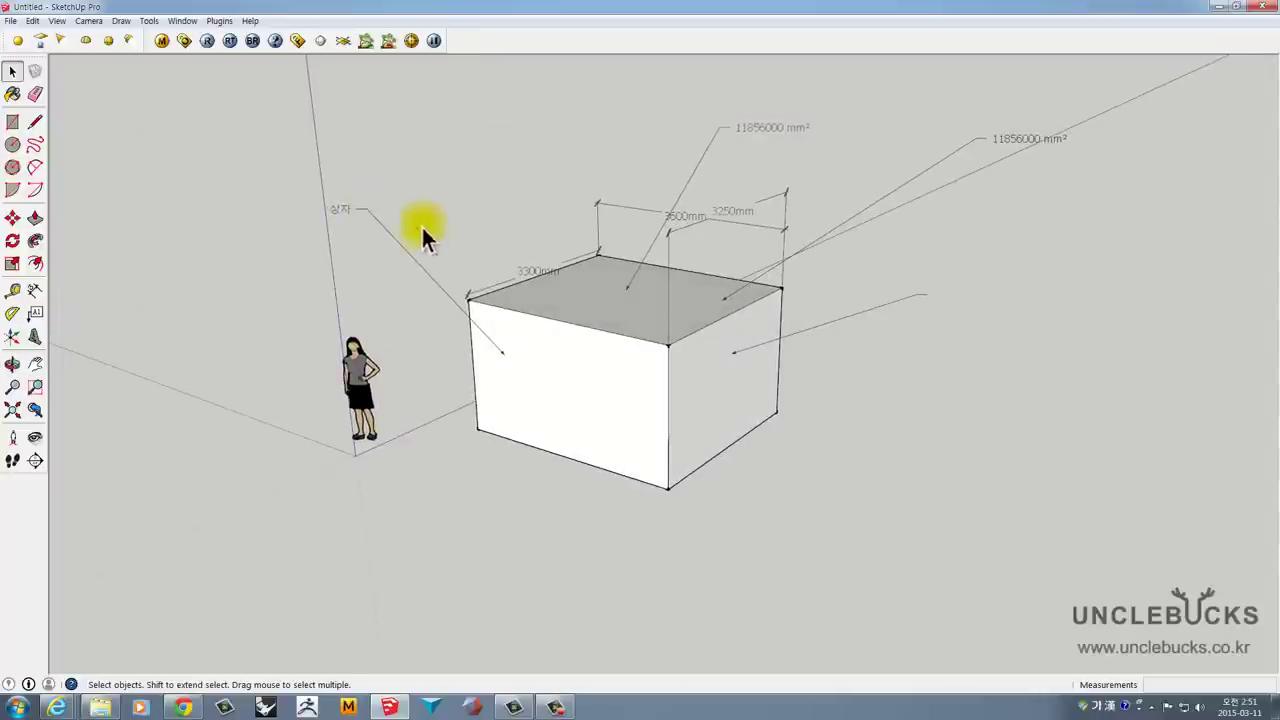
mouse_move(814, 440)
middle_down()
mouse_move(877, 391)
mouse_move(860, 320)
mouse_move(908, 286)
mouse_move(897, 277)
mouse_move(814, 349)
mouse_move(229, 423)
middle_up()
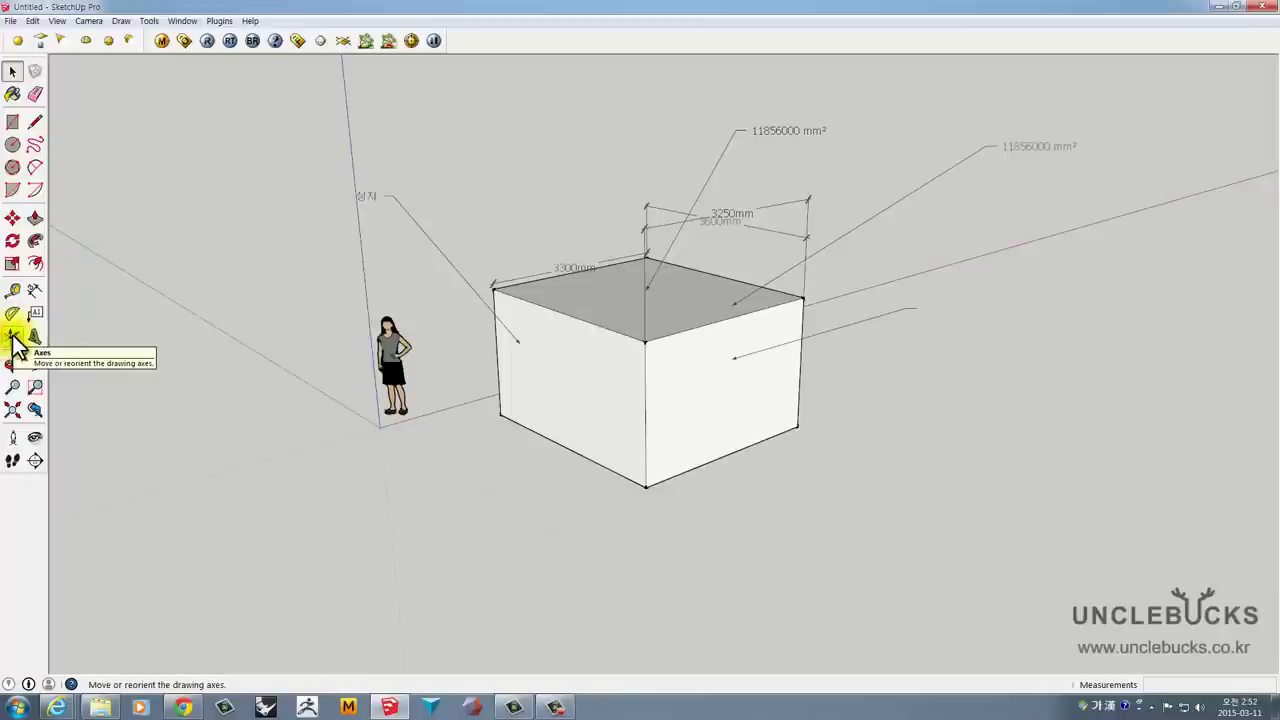
middle_drag(371, 362, 383, 415)
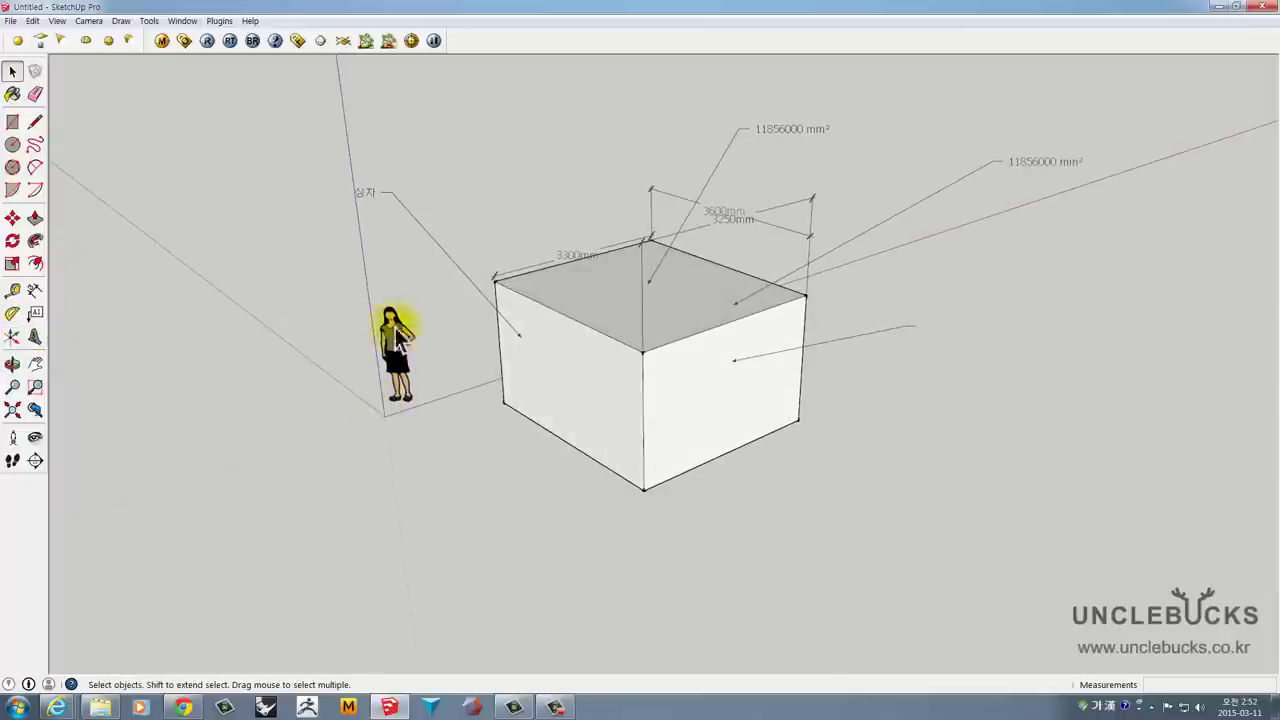
scroll(390, 340, up, 2)
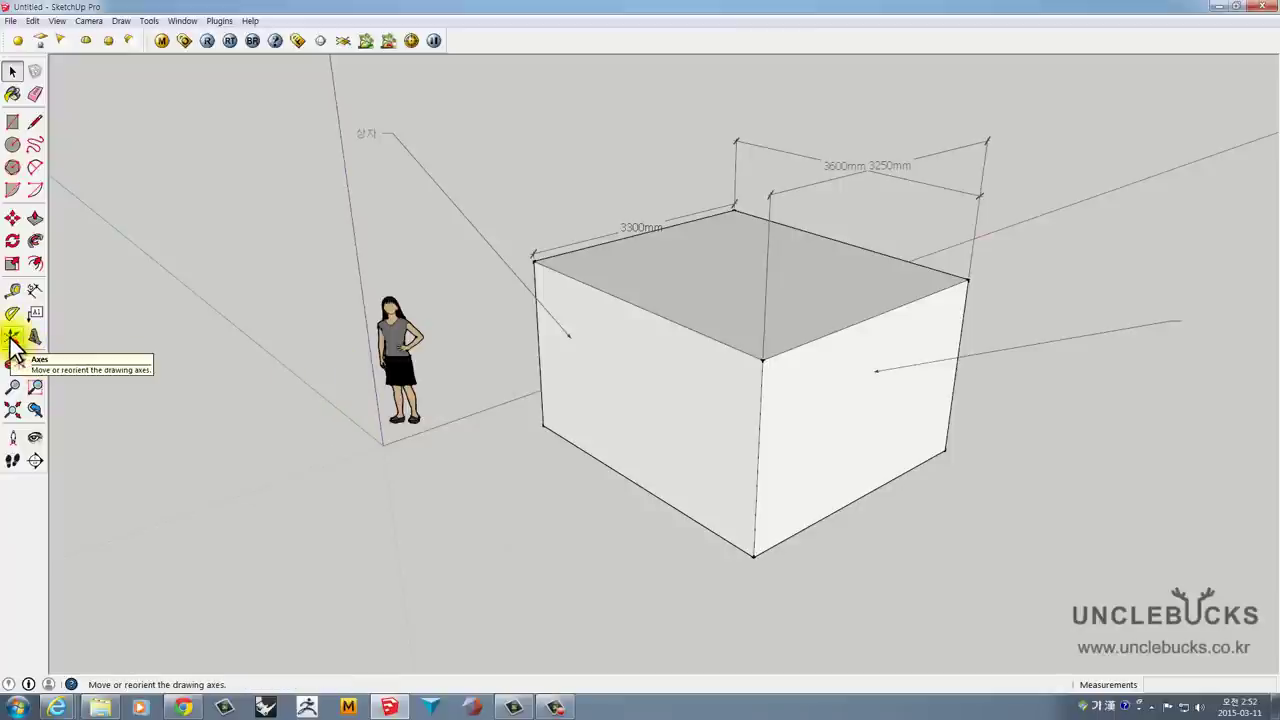
- Draw a rectangle on the ground from the axes origin beside the figure's feet
click(12, 121)
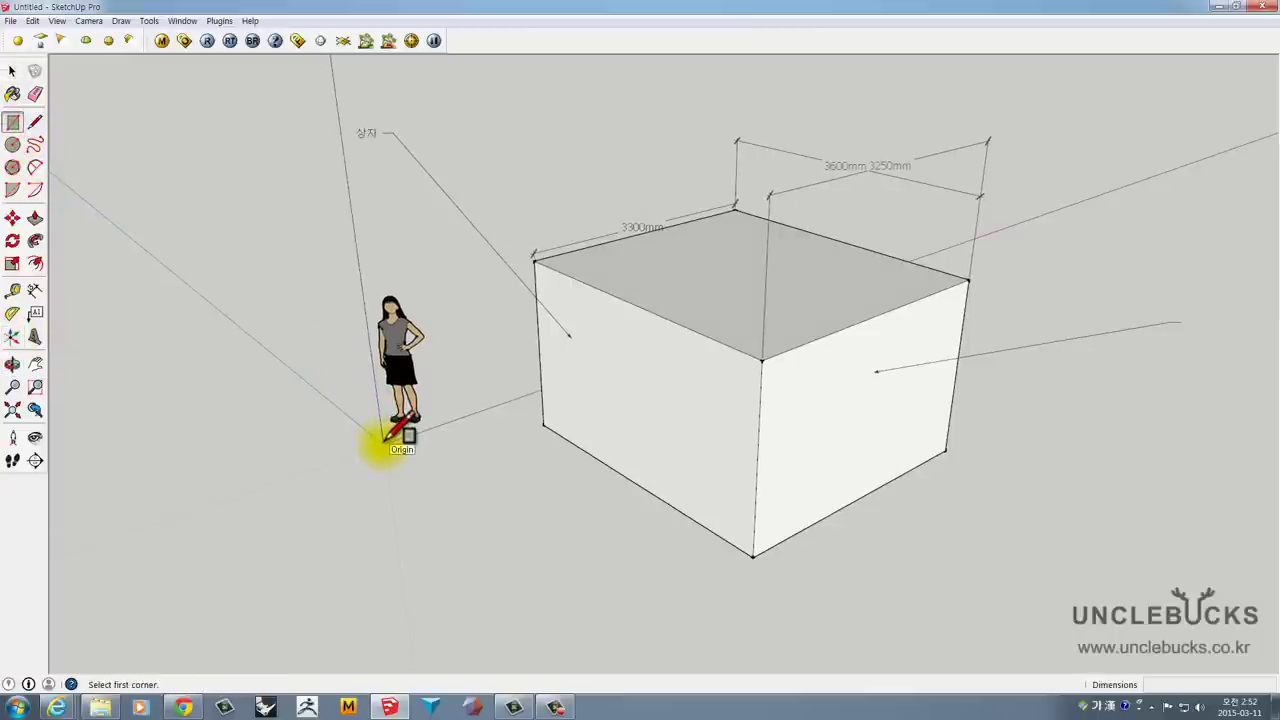
click(384, 442)
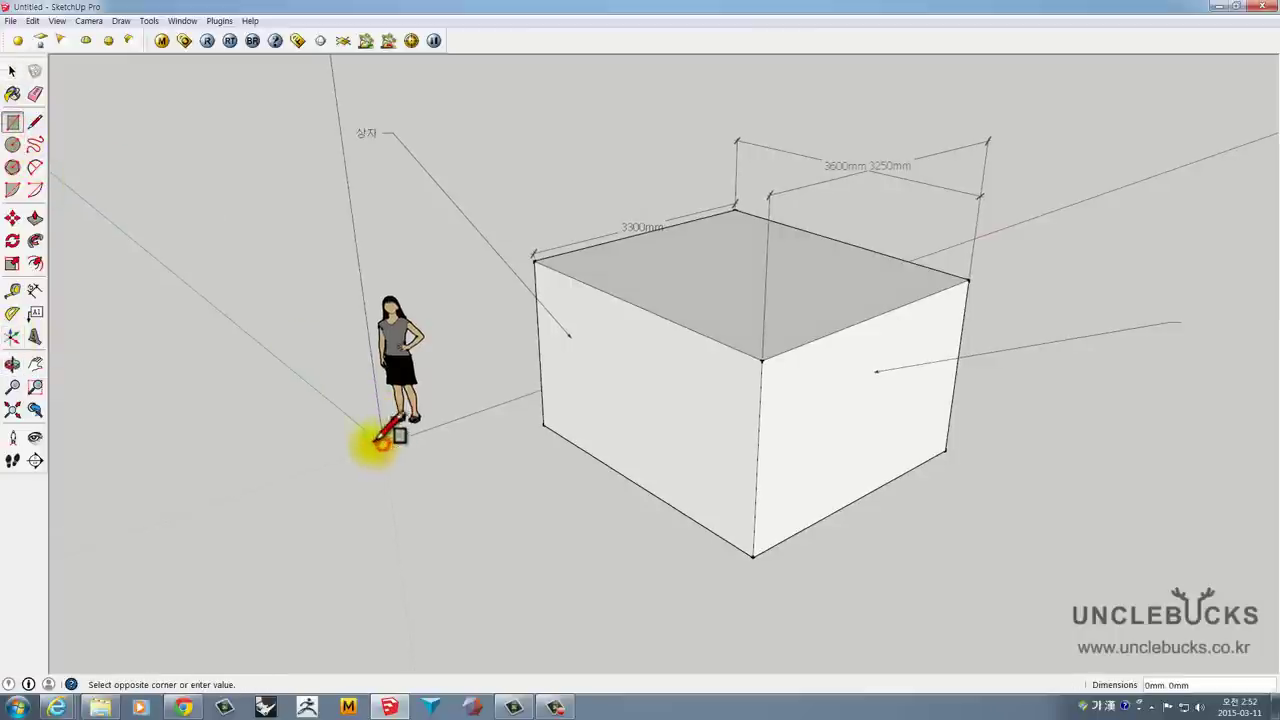
click(285, 425)
middle_drag(300, 423, 362, 420)
key(space)
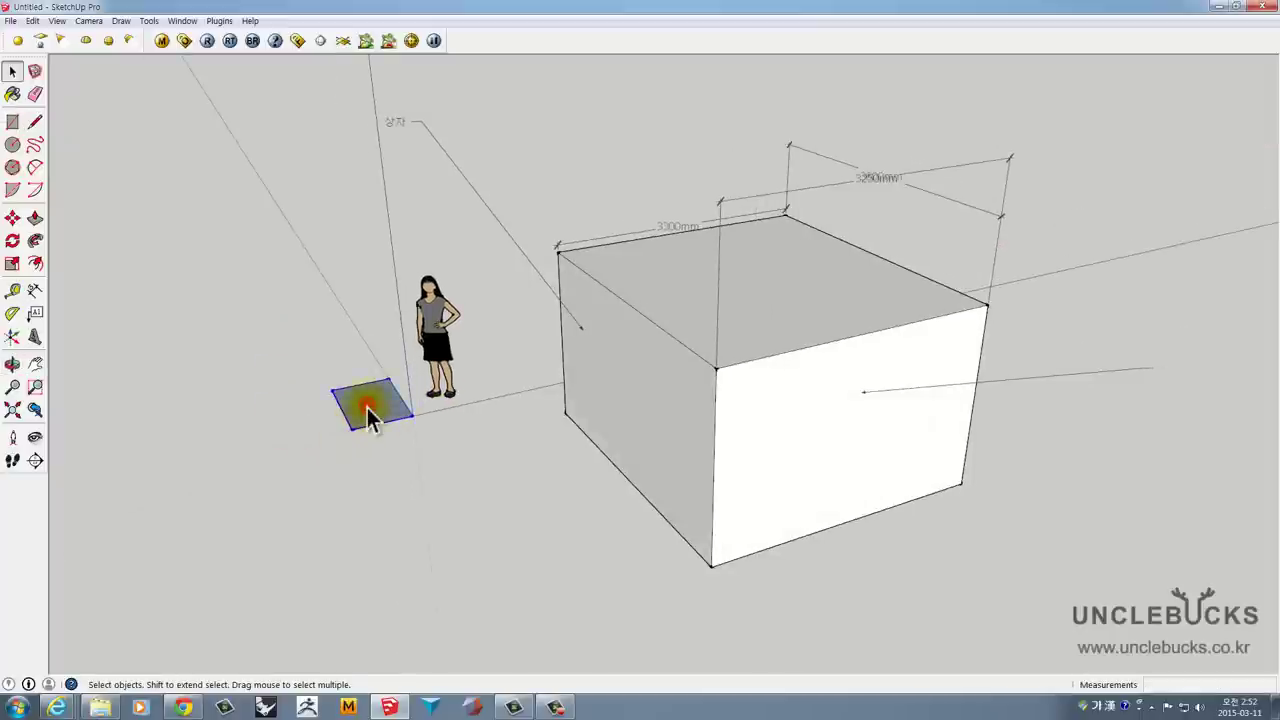
scroll(385, 408, up, 2)
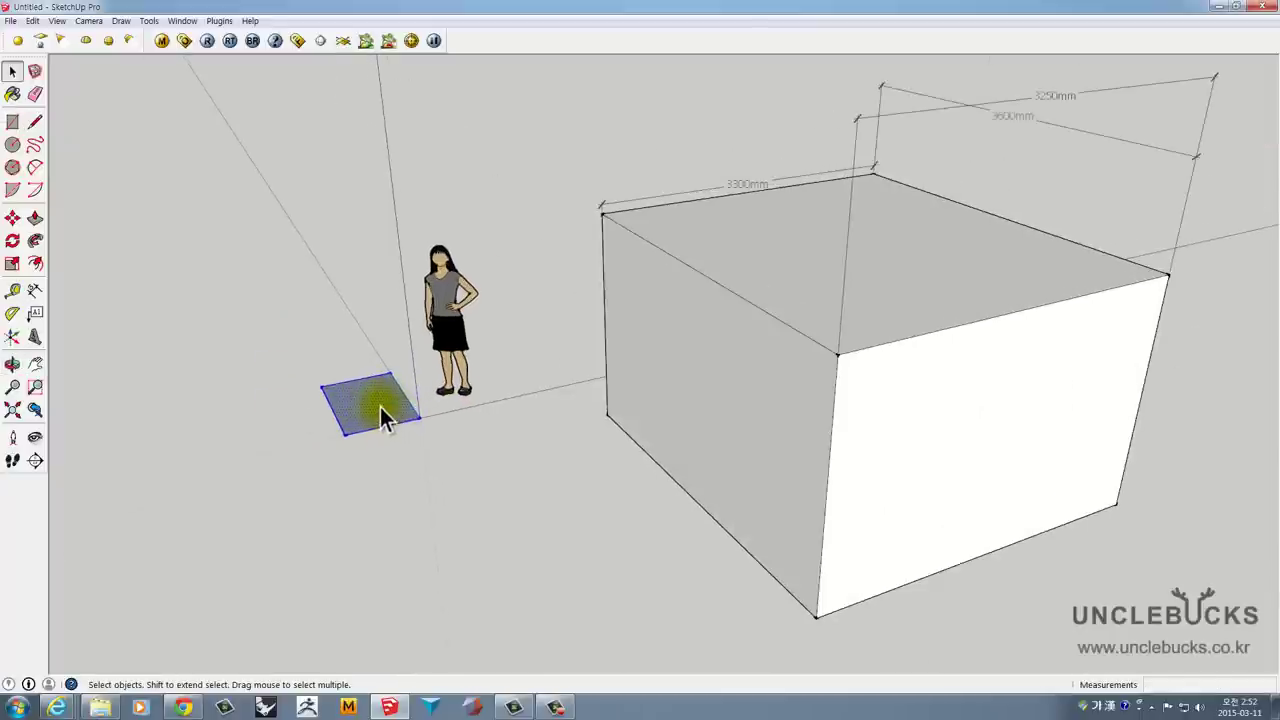
scroll(380, 407, up, 2)
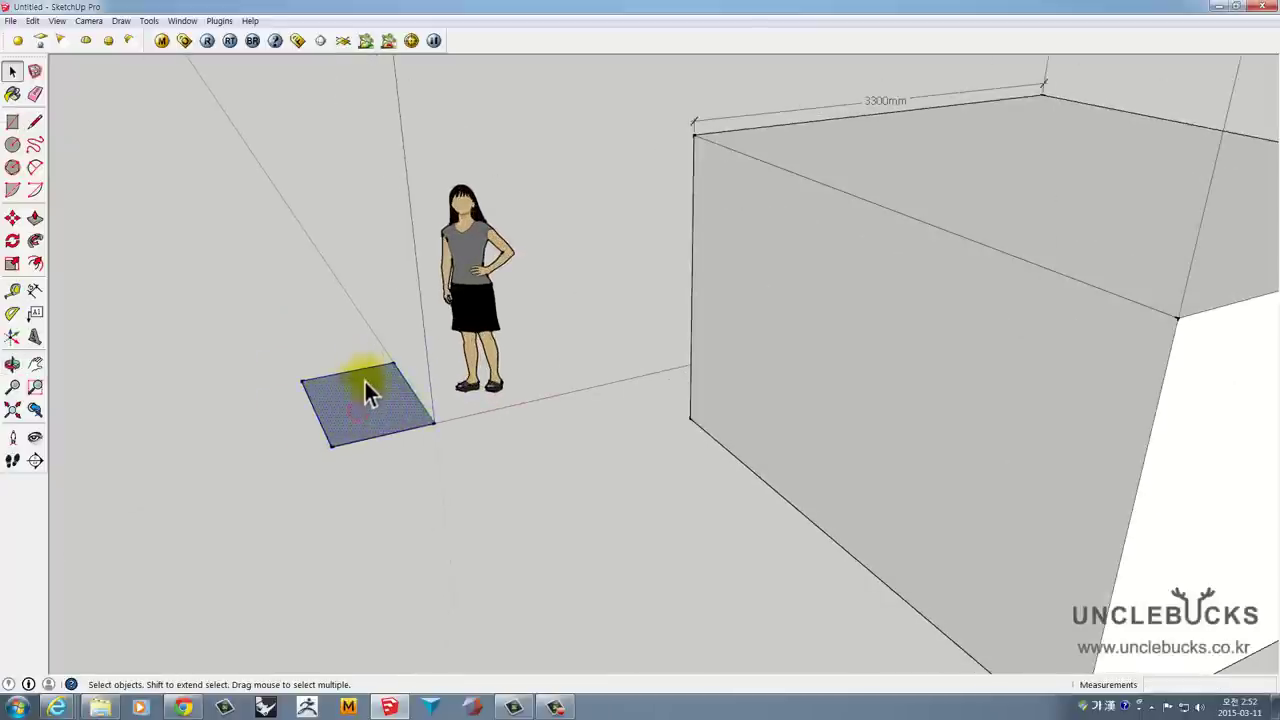
- Pull the rectangle up 573 mm into a box and make it a group
key(p)
drag(364, 412, 352, 372)
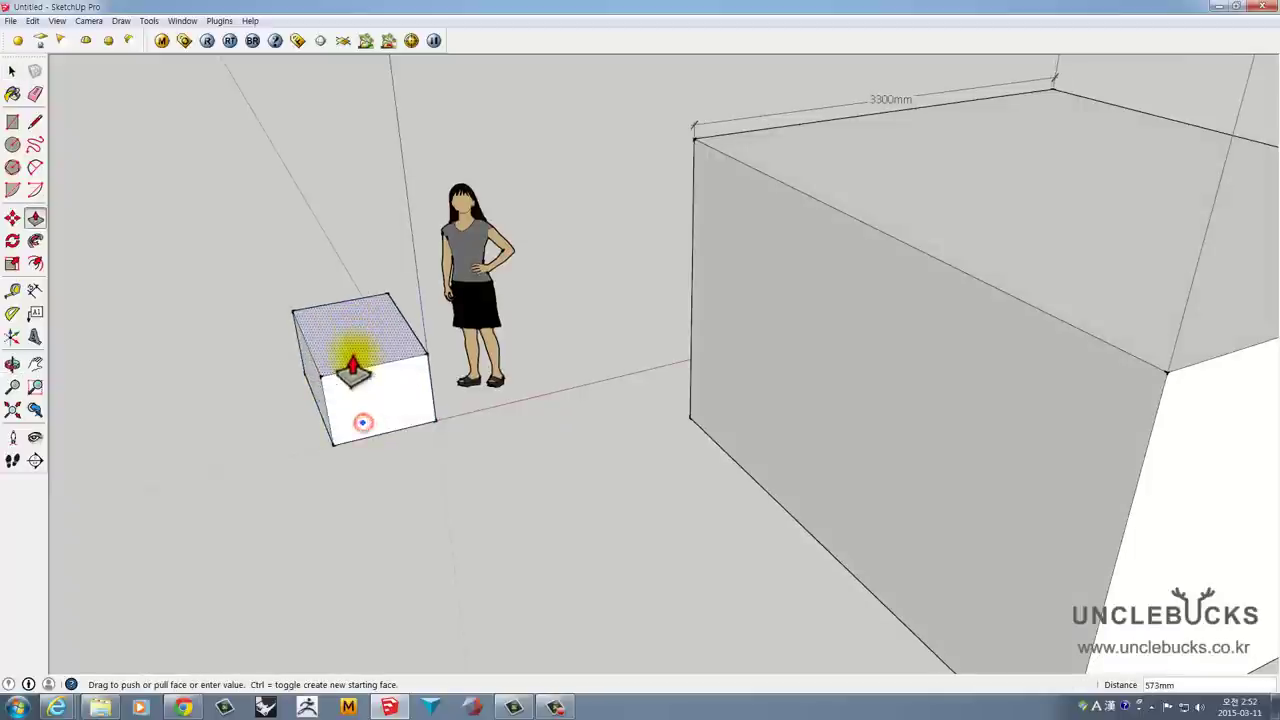
key(space)
triple_click(357, 339)
right_click(357, 338)
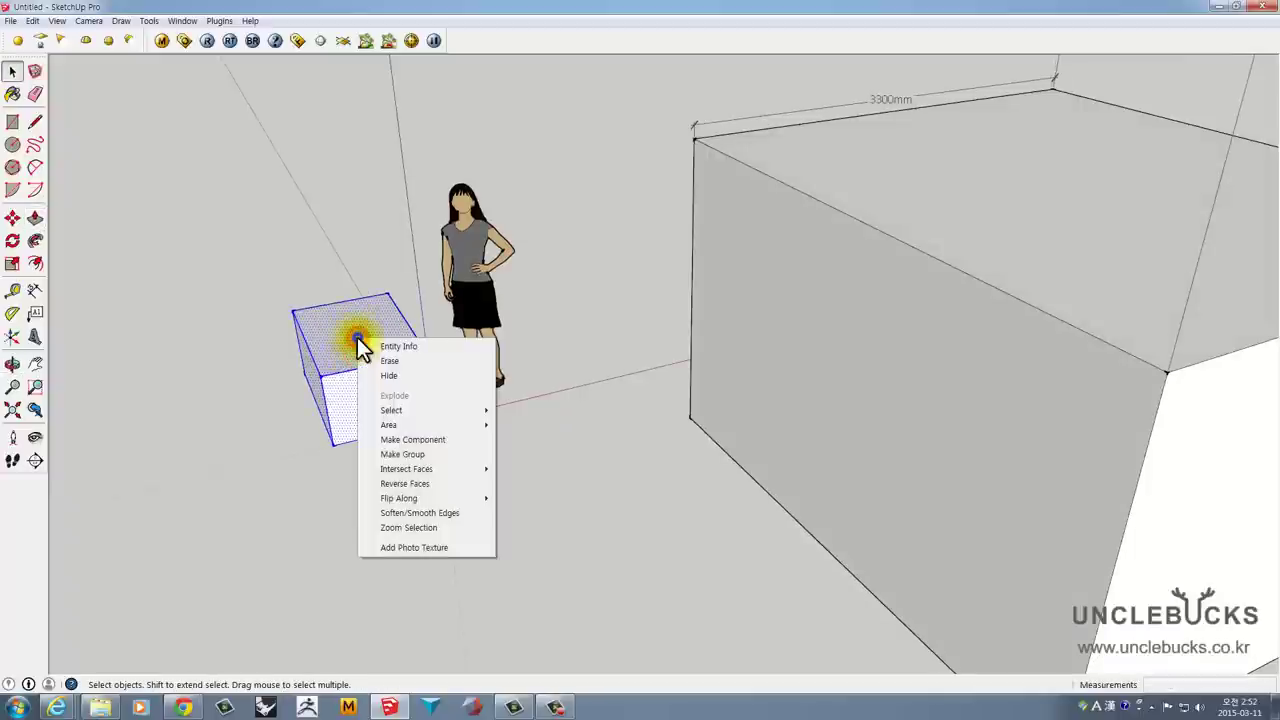
click(405, 457)
- Paint the small box with the red Color_A01 swatch from the Colors collection
mouse_move(351, 386)
middle_down()
mouse_move(345, 408)
mouse_move(330, 398)
middle_up()
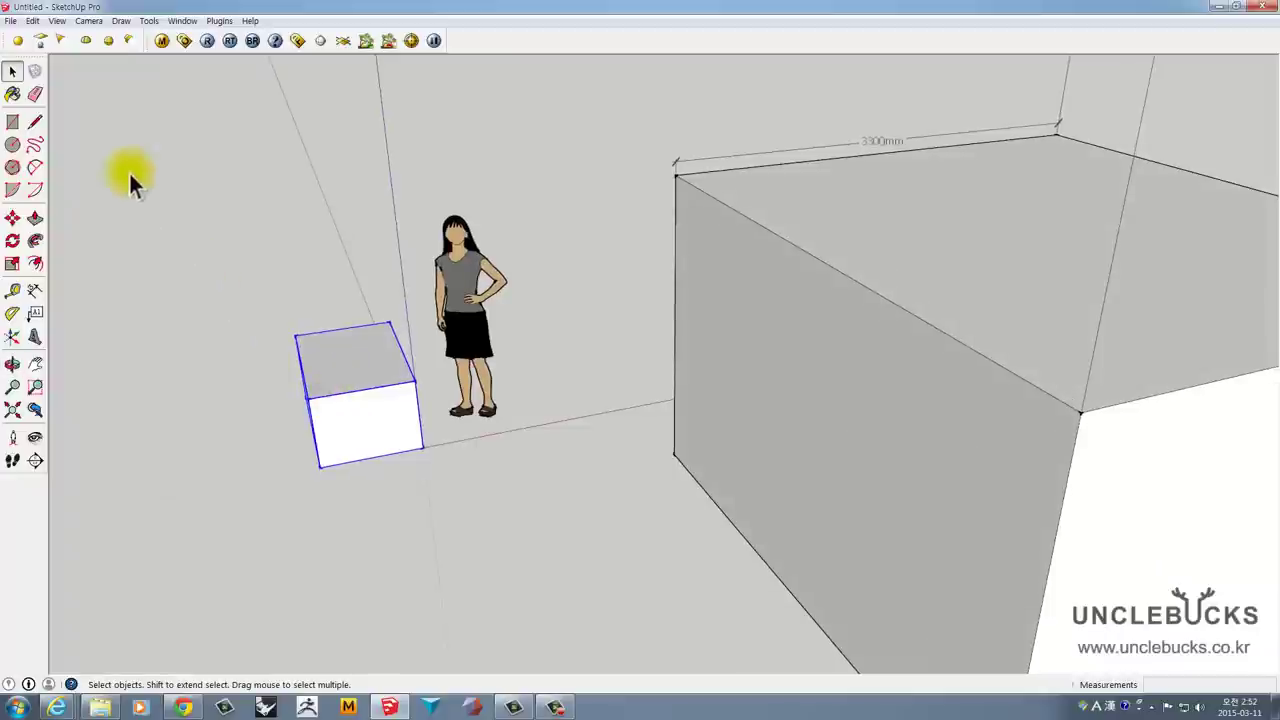
click(12, 95)
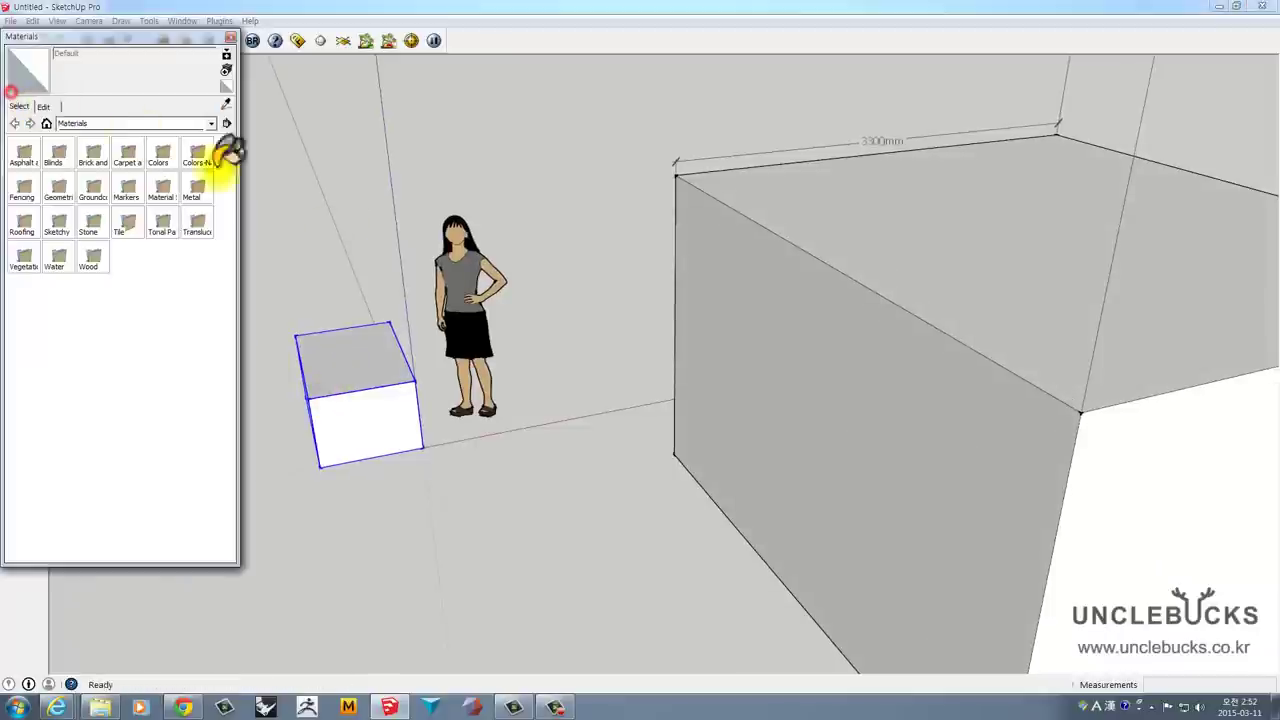
click(87, 122)
click(84, 189)
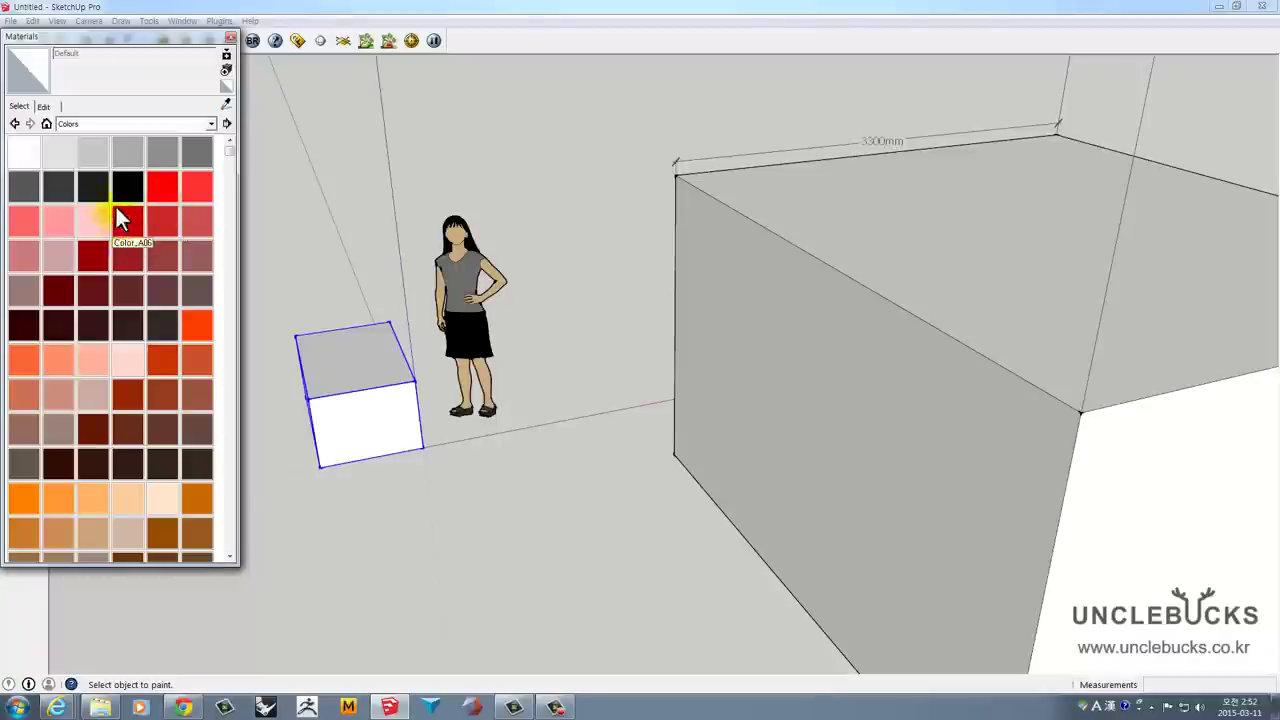
click(164, 194)
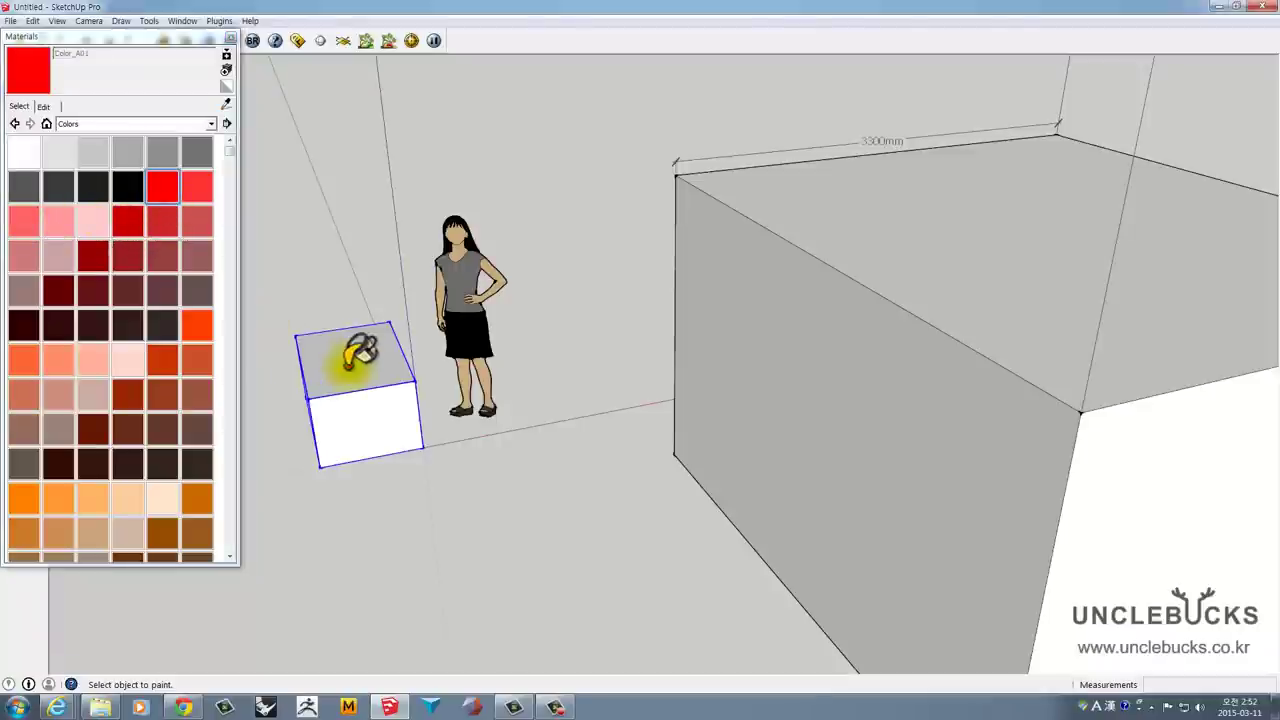
click(352, 360)
click(231, 37)
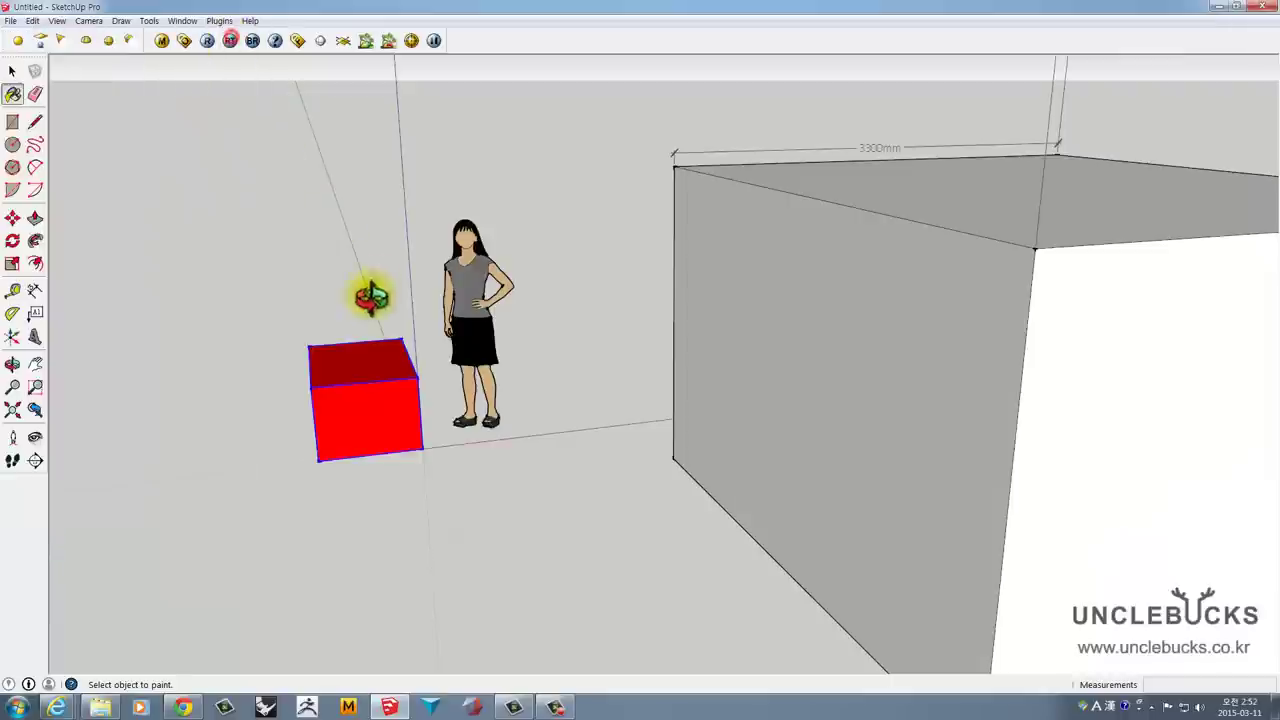
mouse_move(371, 294)
middle_down()
mouse_move(260, 275)
mouse_move(285, 311)
mouse_move(434, 246)
mouse_move(391, 283)
mouse_move(391, 449)
mouse_move(240, 280)
mouse_move(366, 280)
mouse_move(518, 245)
mouse_move(457, 343)
mouse_move(363, 366)
middle_up()
- Inside the red group, split the top with a rectangle and push the front down 362 mm
scroll(229, 349, up, 2)
mouse_move(229, 349)
middle_down()
mouse_move(380, 373)
mouse_move(414, 408)
mouse_move(431, 354)
middle_up()
double_click(574, 339)
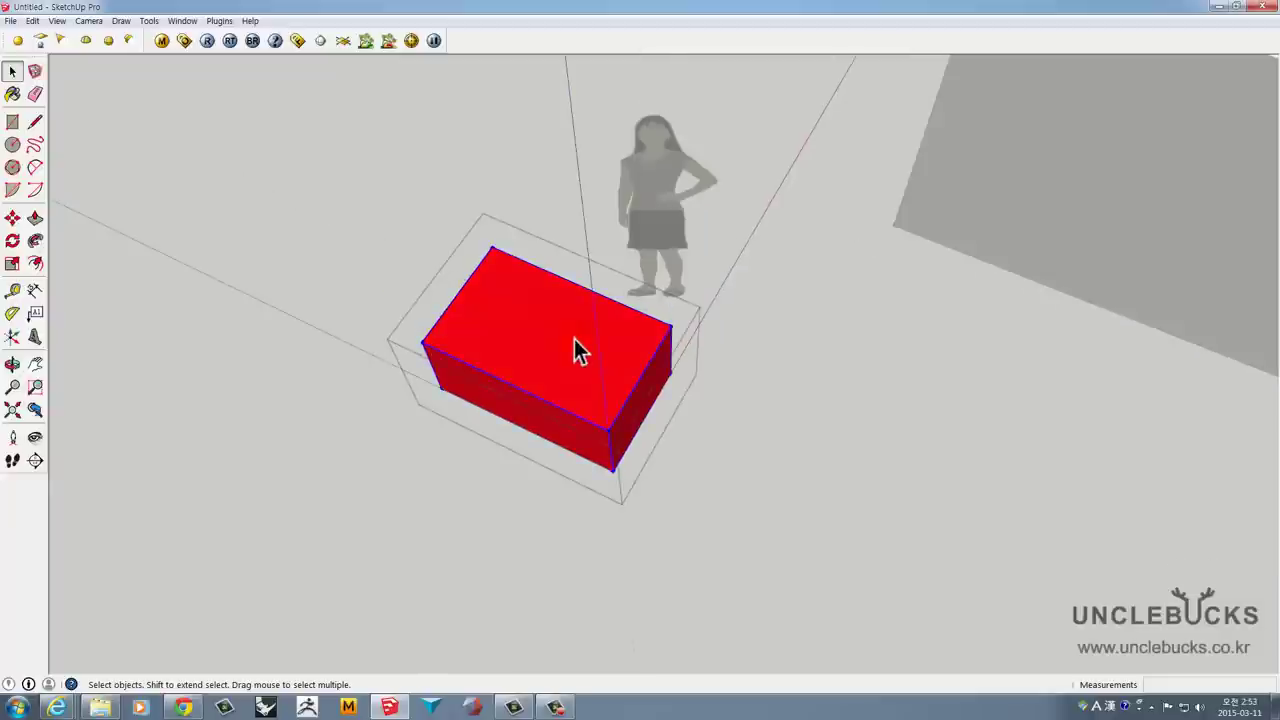
click(12, 121)
click(421, 341)
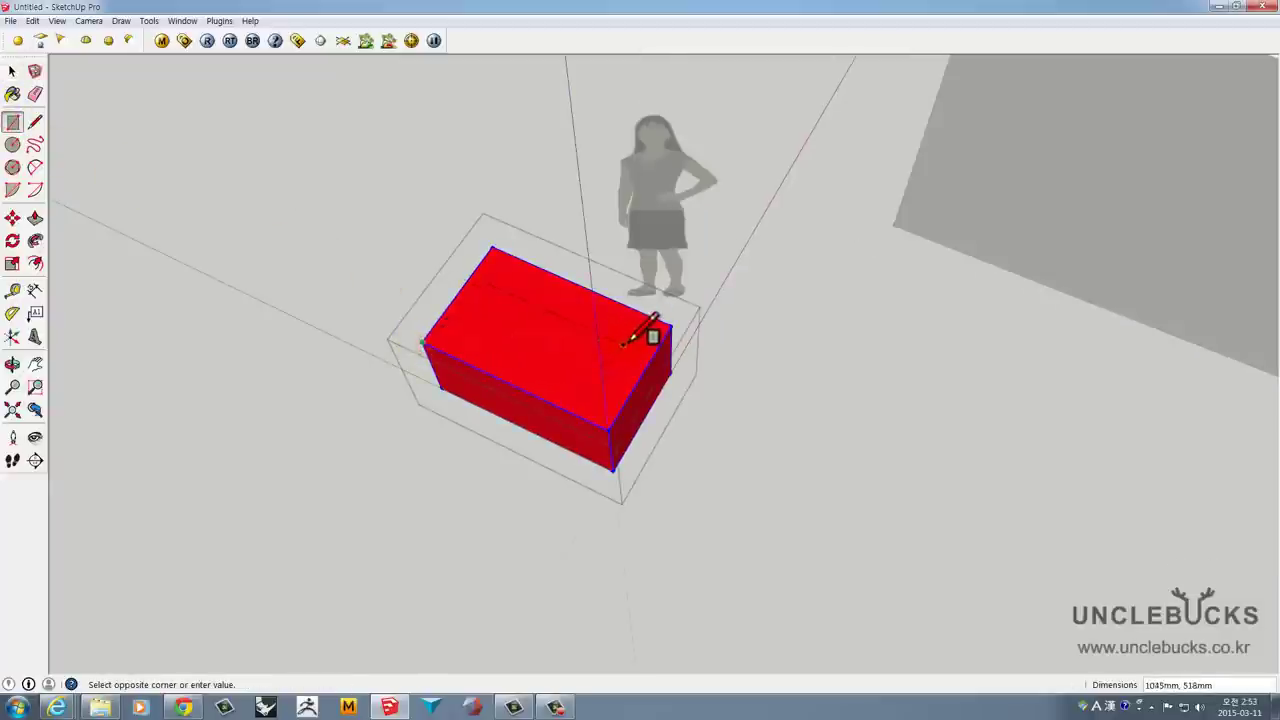
middle_drag(627, 343, 614, 351)
key(p)
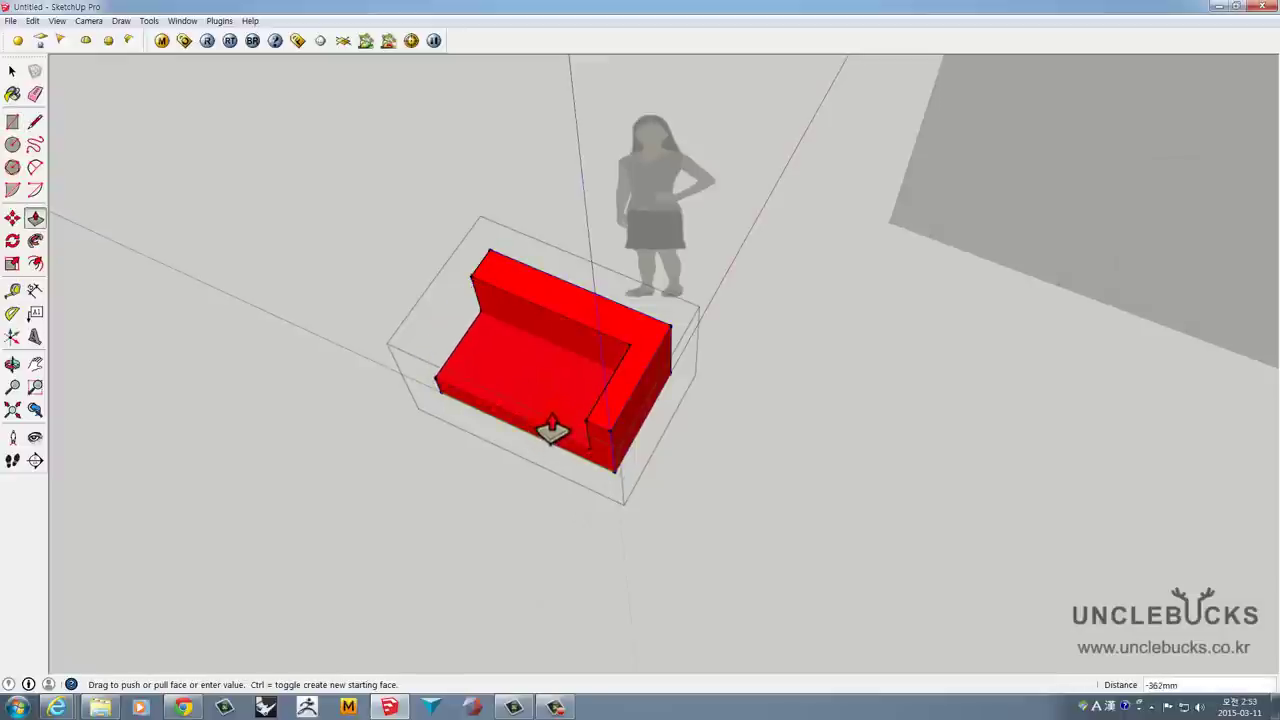
click(551, 430)
key(space)
mouse_move(748, 494)
middle_down()
mouse_move(595, 346)
mouse_move(437, 369)
mouse_move(494, 334)
mouse_move(680, 451)
mouse_move(709, 429)
mouse_move(660, 410)
middle_up()
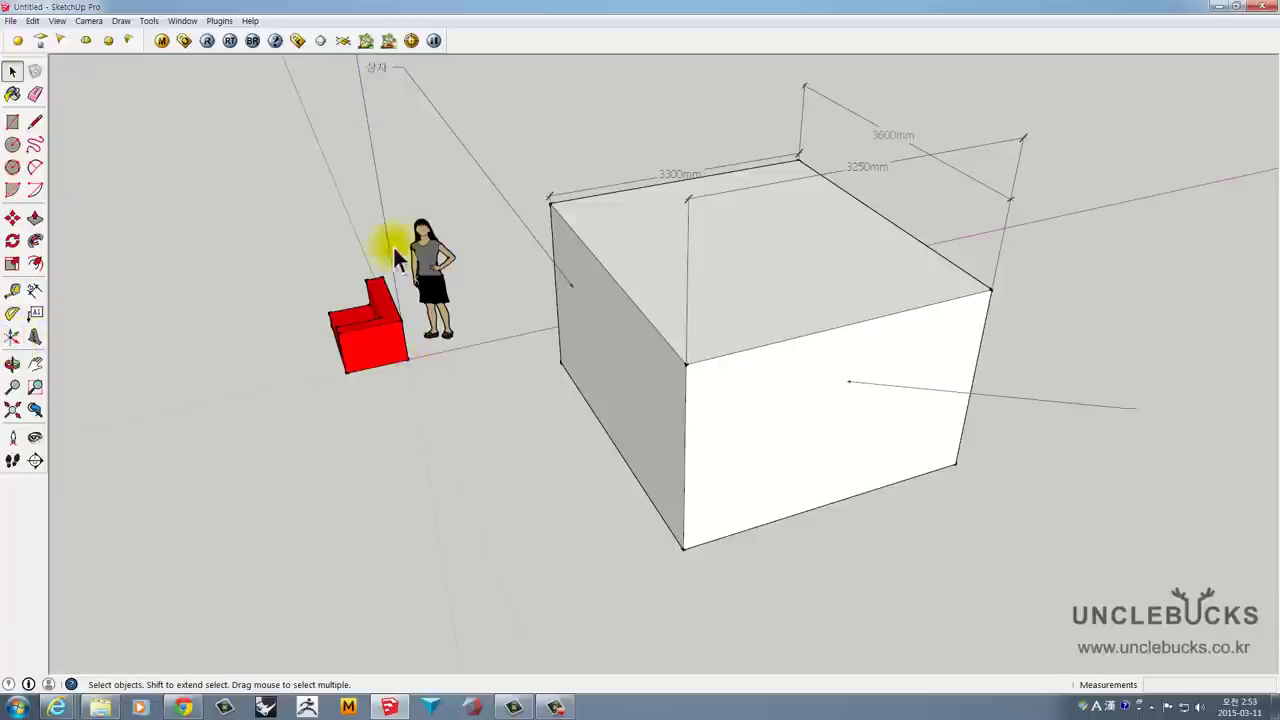
- Draw two flat gray rectangles on the ground in front of the white box
mouse_move(398, 256)
middle_down()
mouse_move(513, 326)
mouse_move(486, 286)
mouse_move(414, 271)
middle_up()
scroll(516, 318, down, 2)
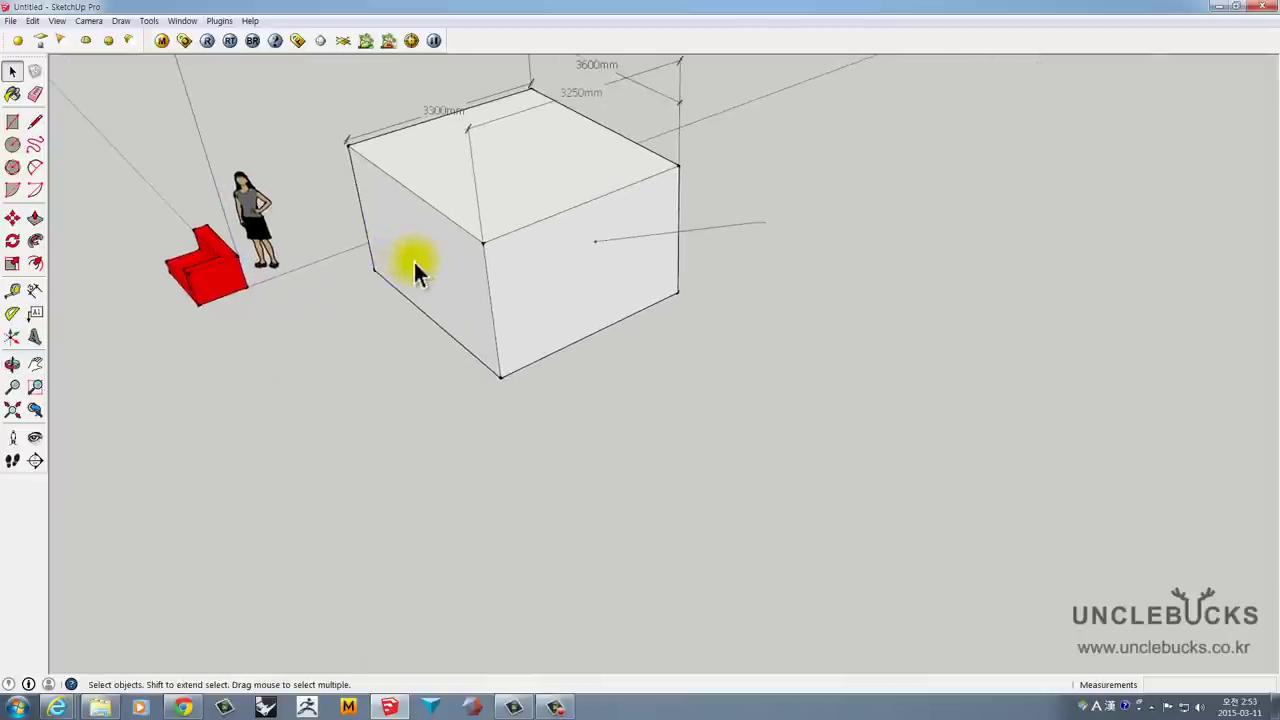
click(12, 121)
click(362, 414)
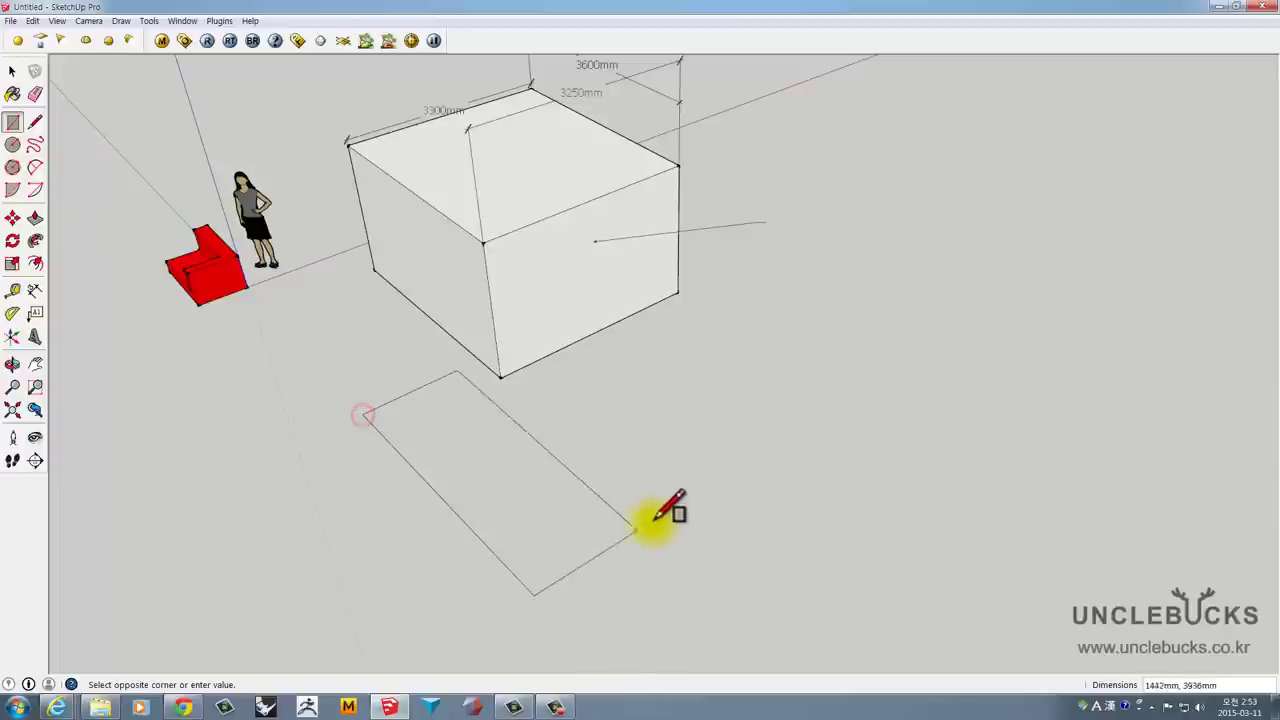
click(549, 467)
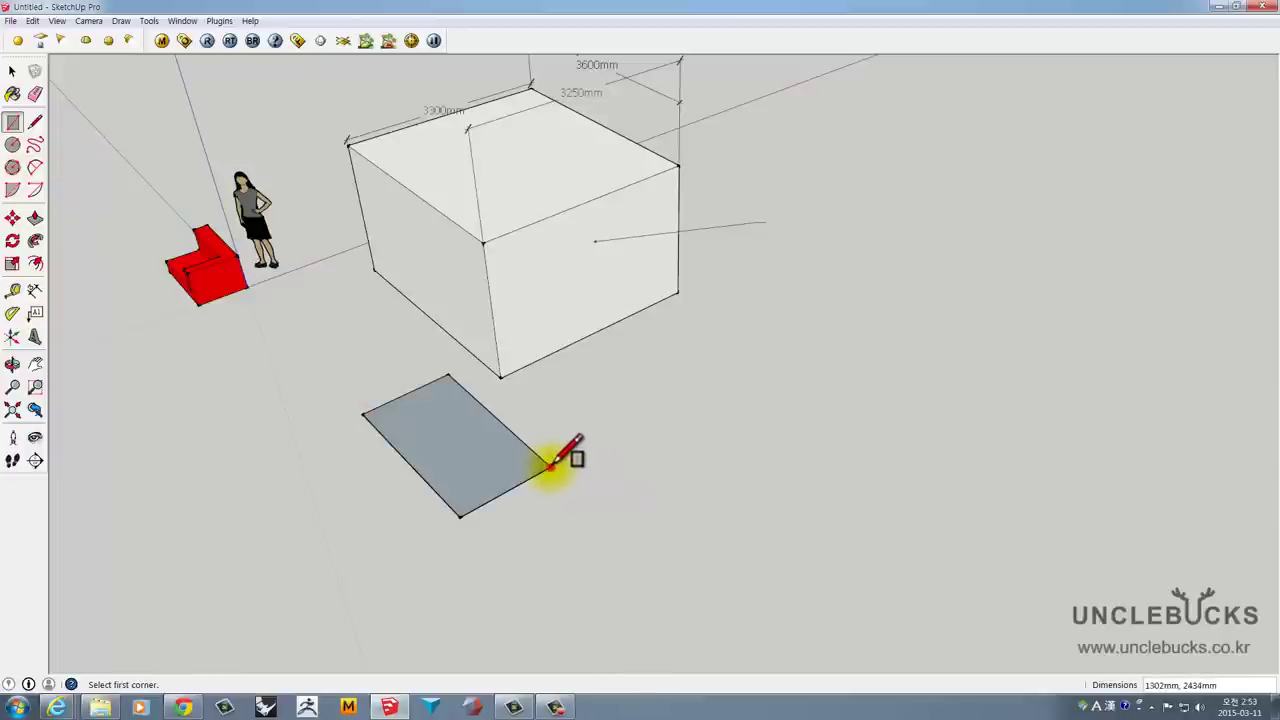
click(147, 446)
click(341, 462)
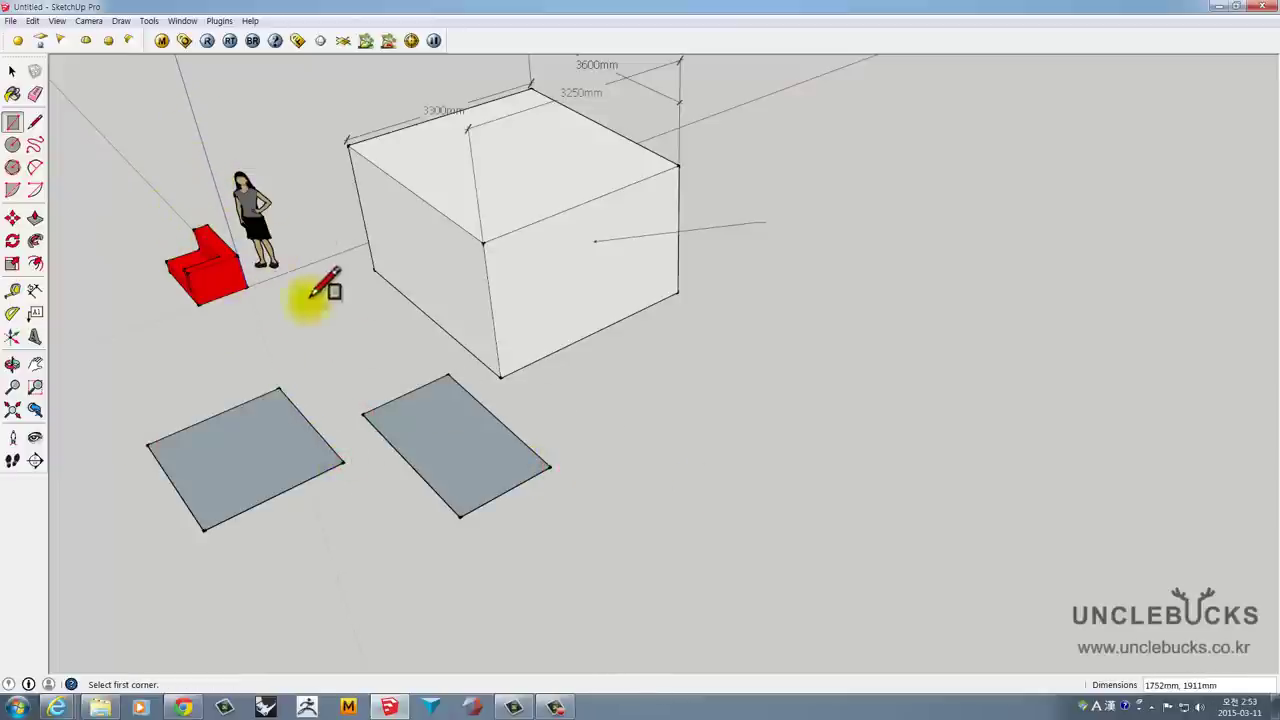
mouse_move(394, 463)
middle_down()
mouse_move(465, 412)
mouse_move(694, 429)
mouse_move(457, 229)
middle_up()
- Draw three more ground rectangles: a narrow one, a large front one, and one on the left
click(527, 497)
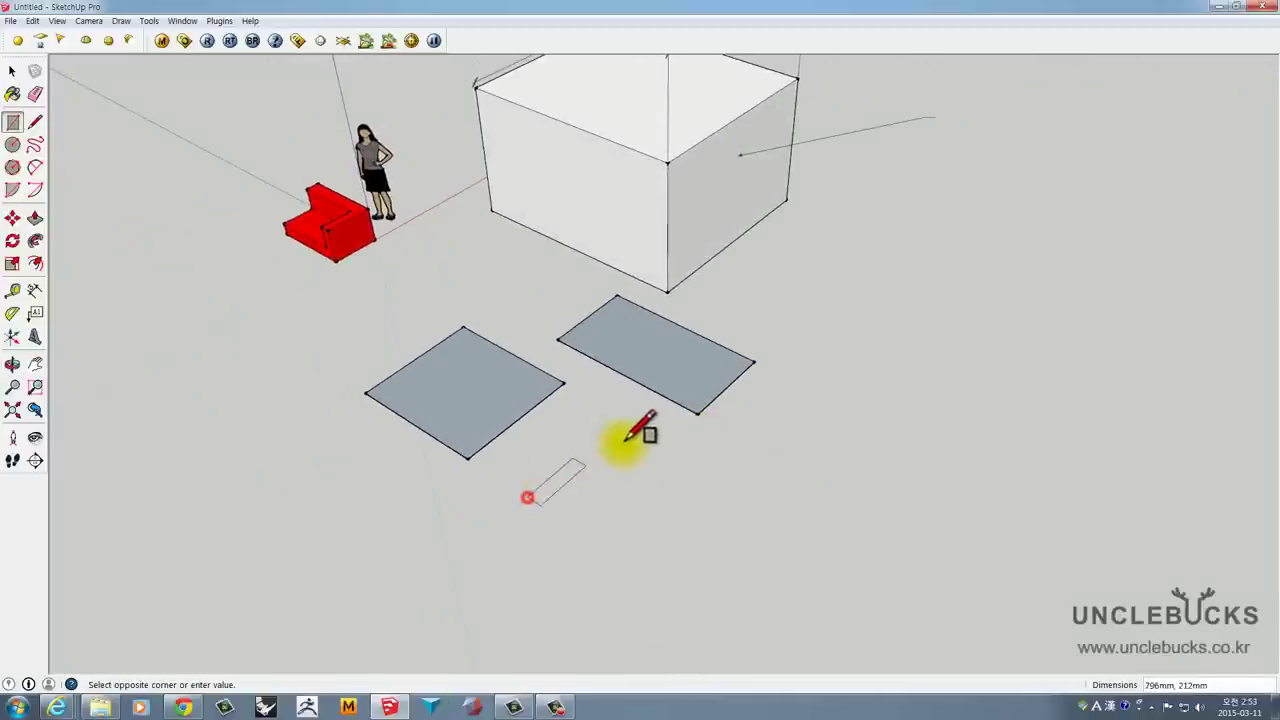
click(687, 432)
mouse_move(712, 437)
middle_down()
mouse_move(791, 517)
mouse_move(528, 523)
middle_up()
click(505, 549)
click(720, 441)
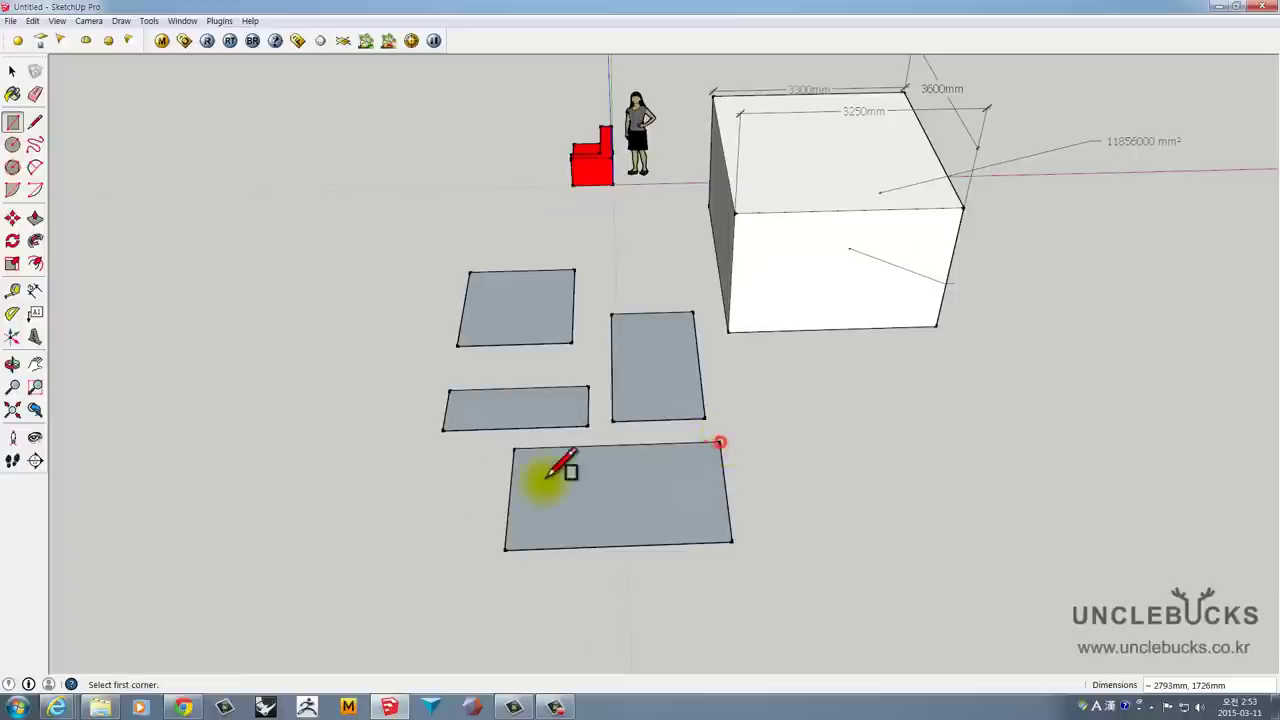
middle_drag(557, 466, 480, 366)
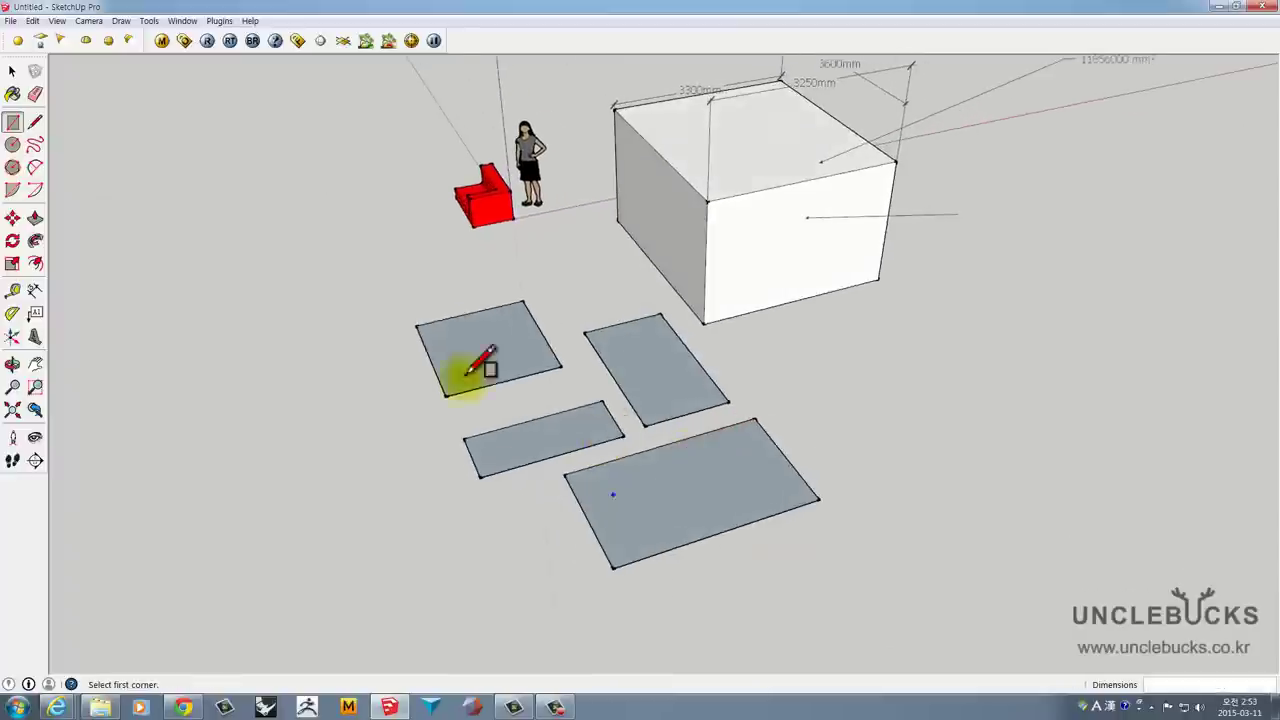
click(206, 364)
click(397, 491)
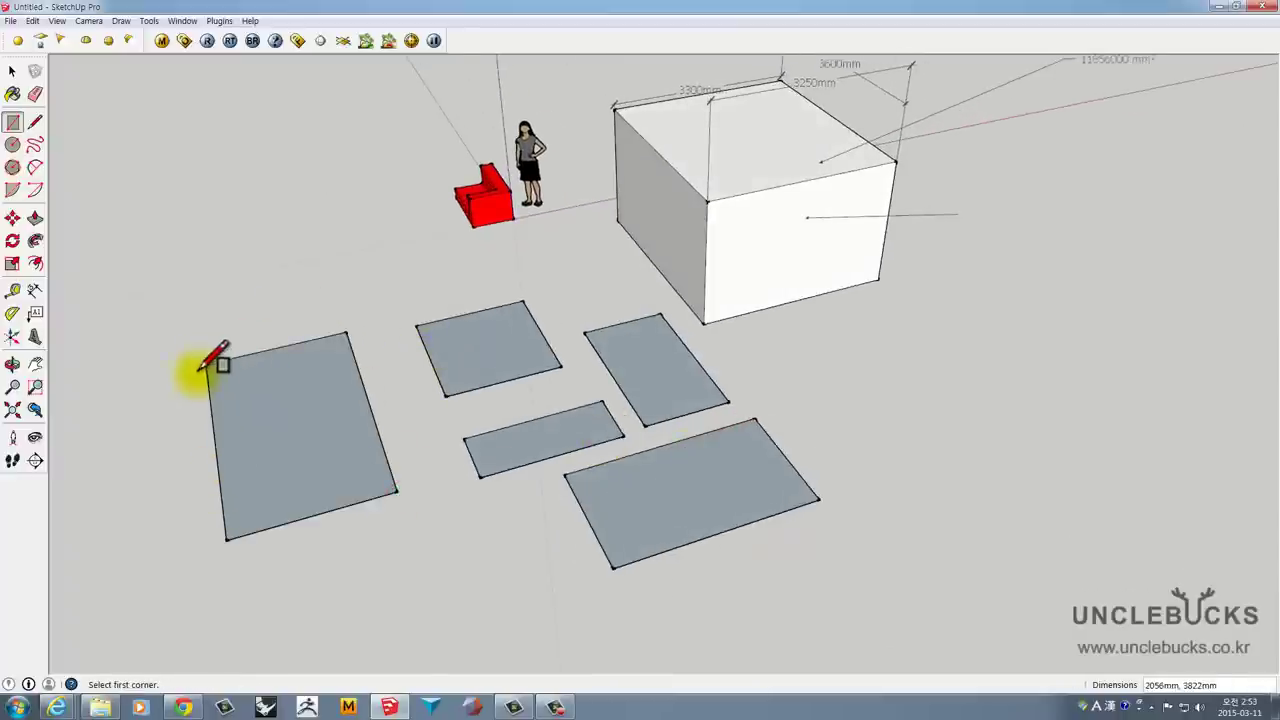
middle_drag(412, 177, 466, 362)
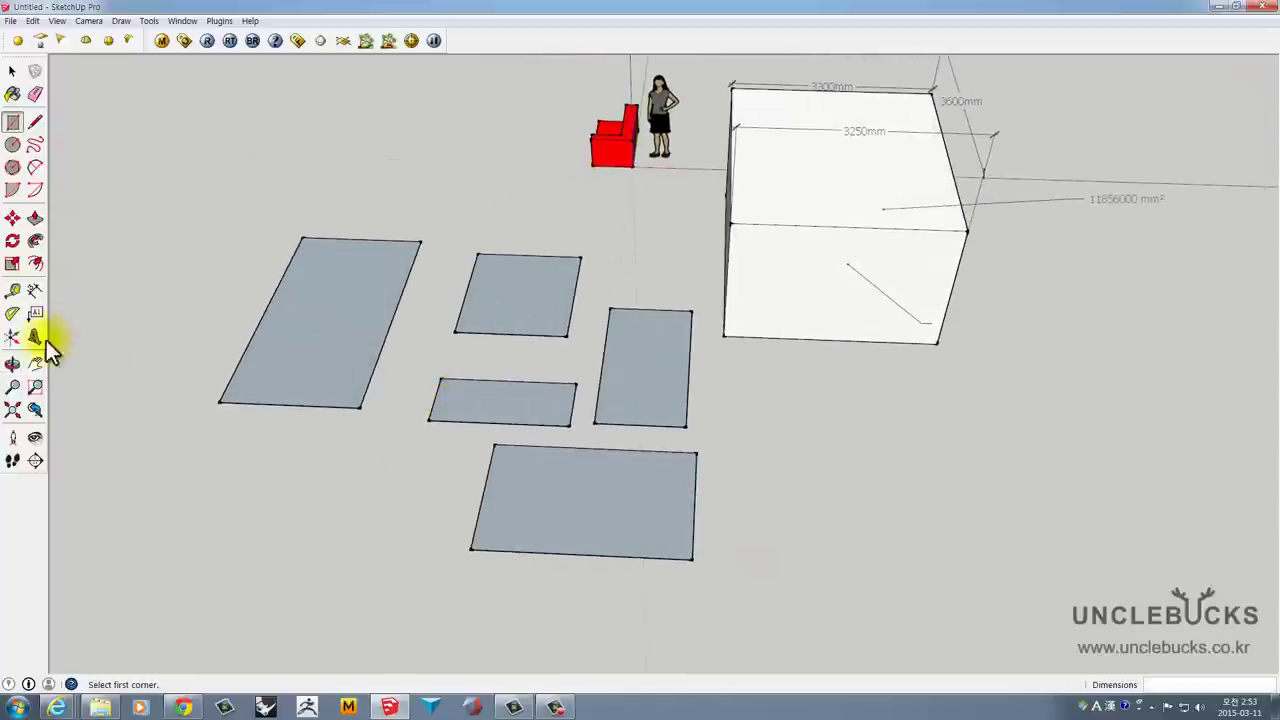
- Set a new axes origin on the ground in front of the white box and fix the red axis direction
click(12, 339)
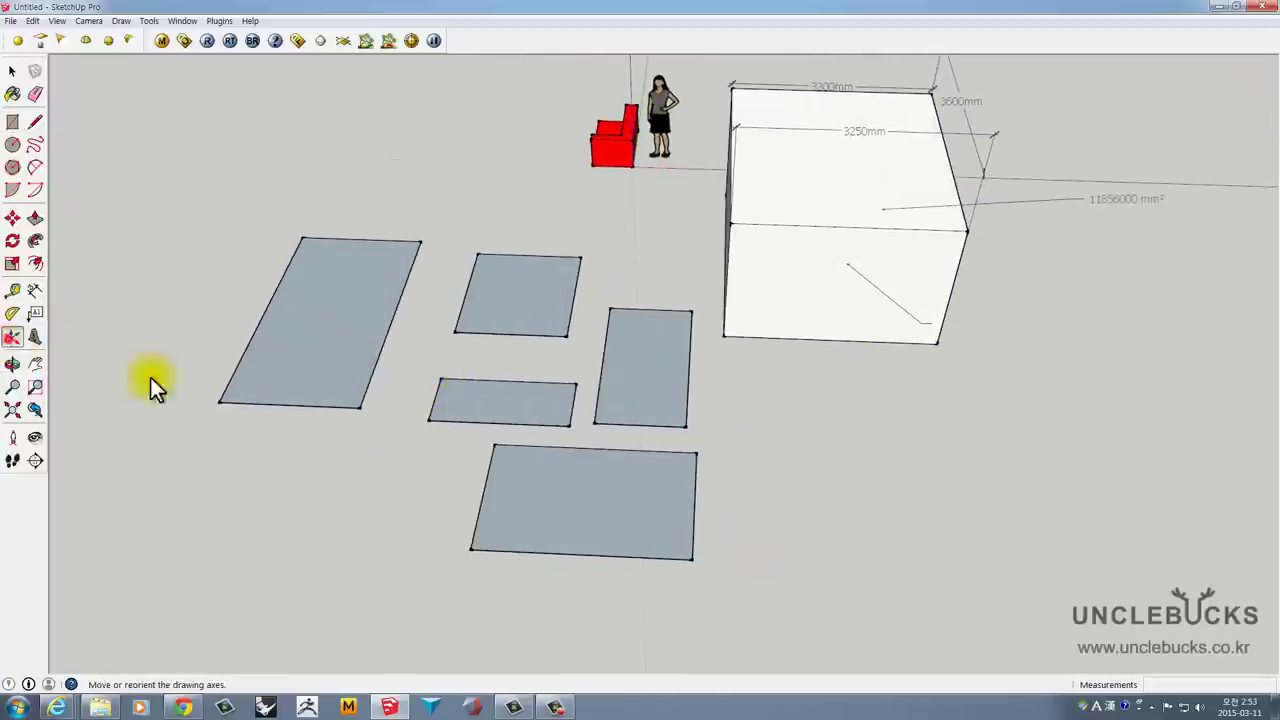
middle_drag(765, 480, 843, 481)
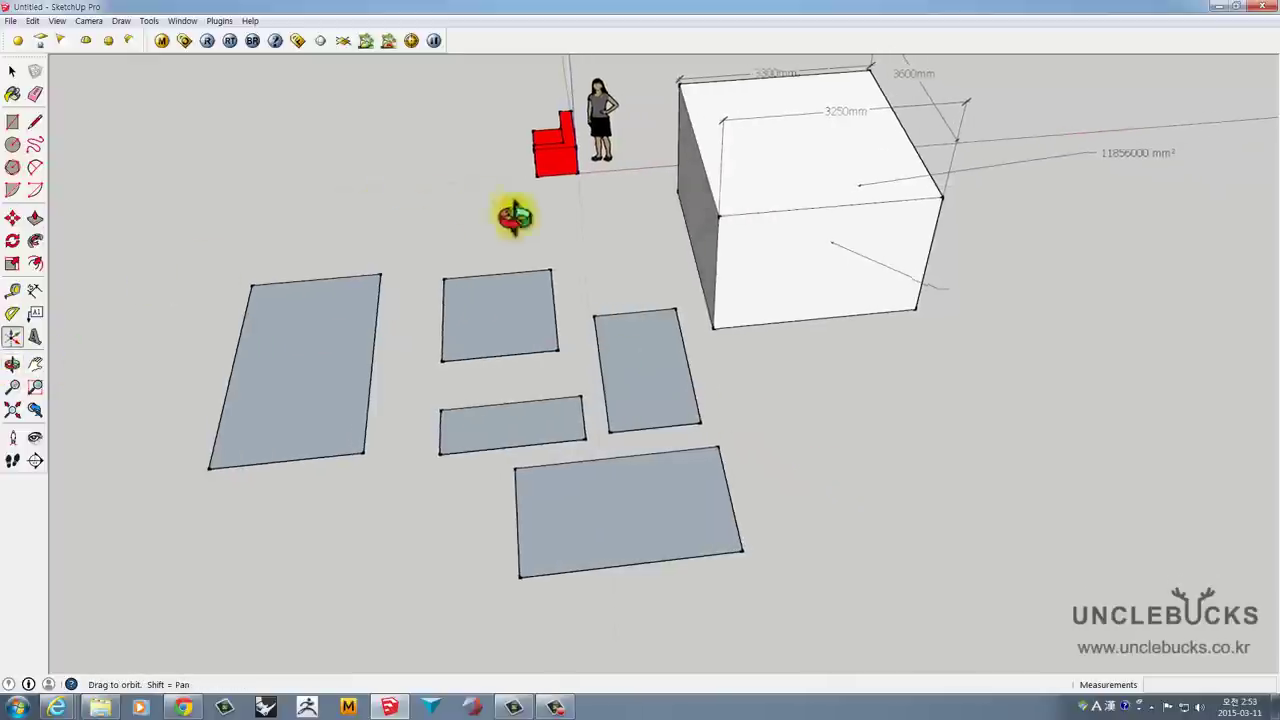
middle_drag(514, 217, 314, 282)
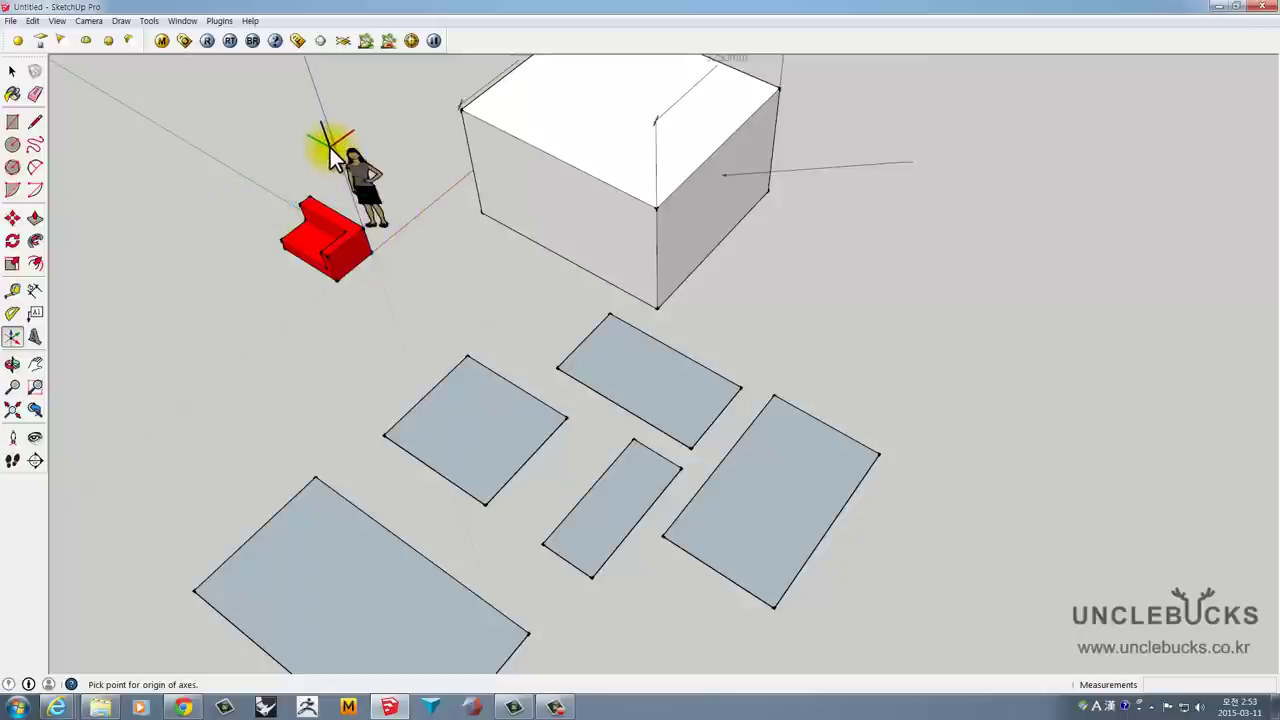
mouse_move(871, 451)
middle_down()
mouse_move(651, 414)
mouse_move(823, 425)
middle_up()
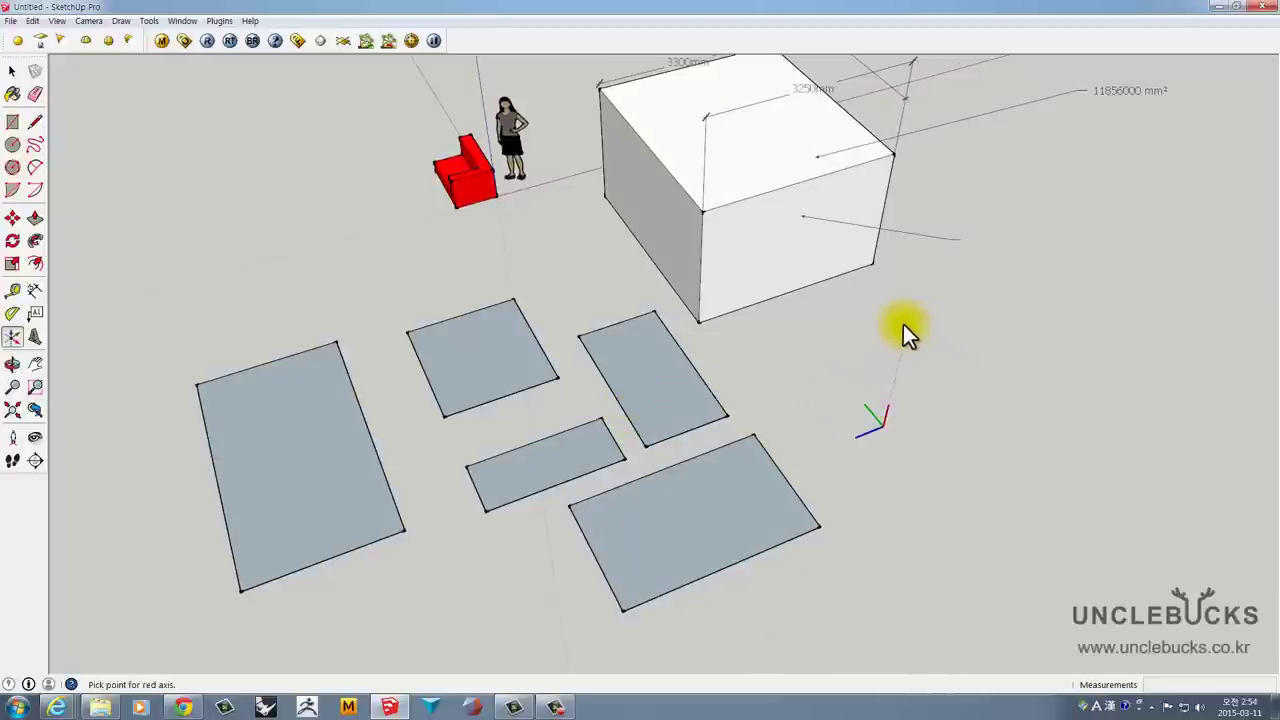
click(962, 322)
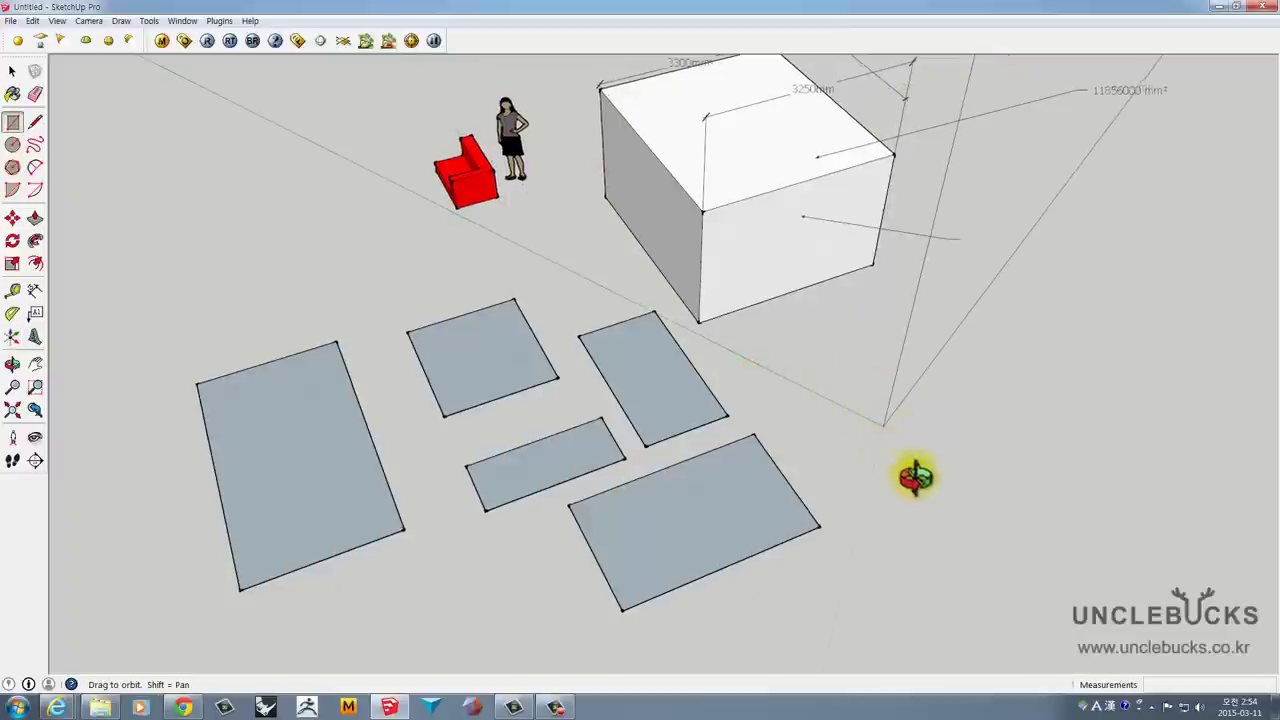
mouse_move(914, 474)
middle_down()
mouse_move(905, 305)
mouse_move(886, 337)
middle_up()
mouse_move(977, 323)
middle_down()
mouse_move(749, 471)
mouse_move(810, 490)
mouse_move(754, 420)
middle_up()
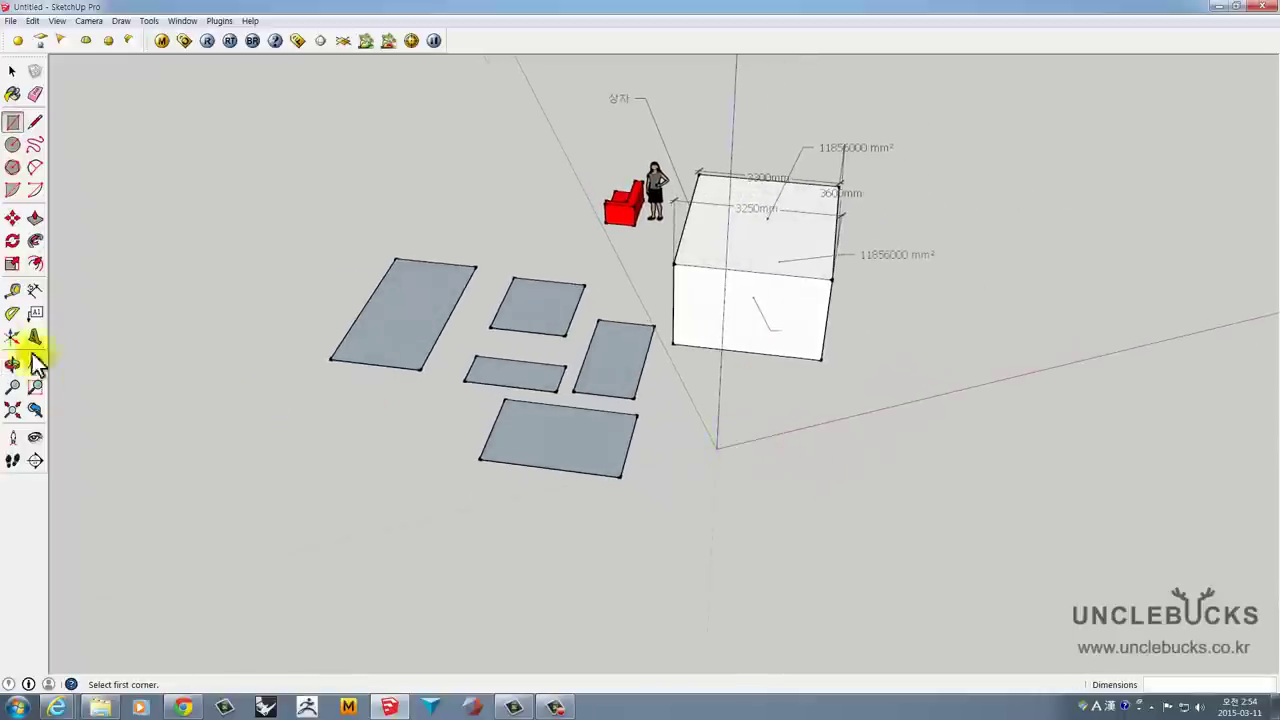
- Draw three ground rectangles: one at lower right, one at lower left, and a long thin one
click(777, 462)
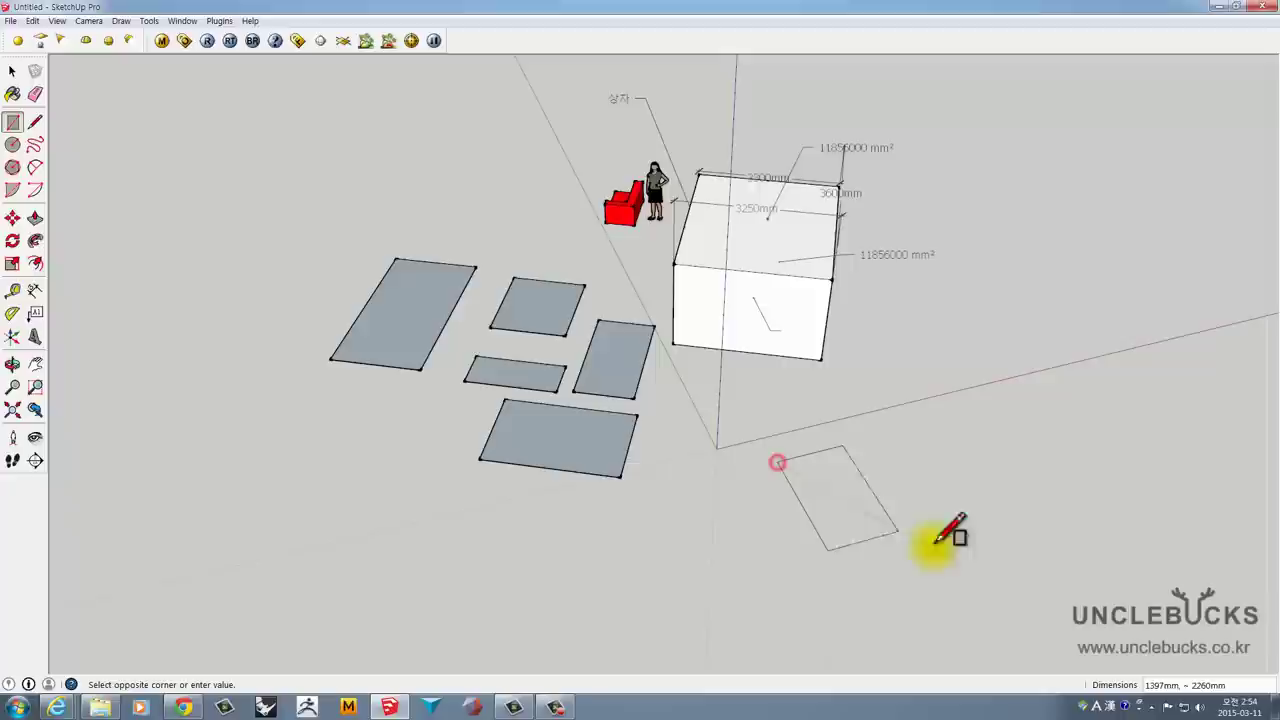
click(1062, 590)
click(309, 472)
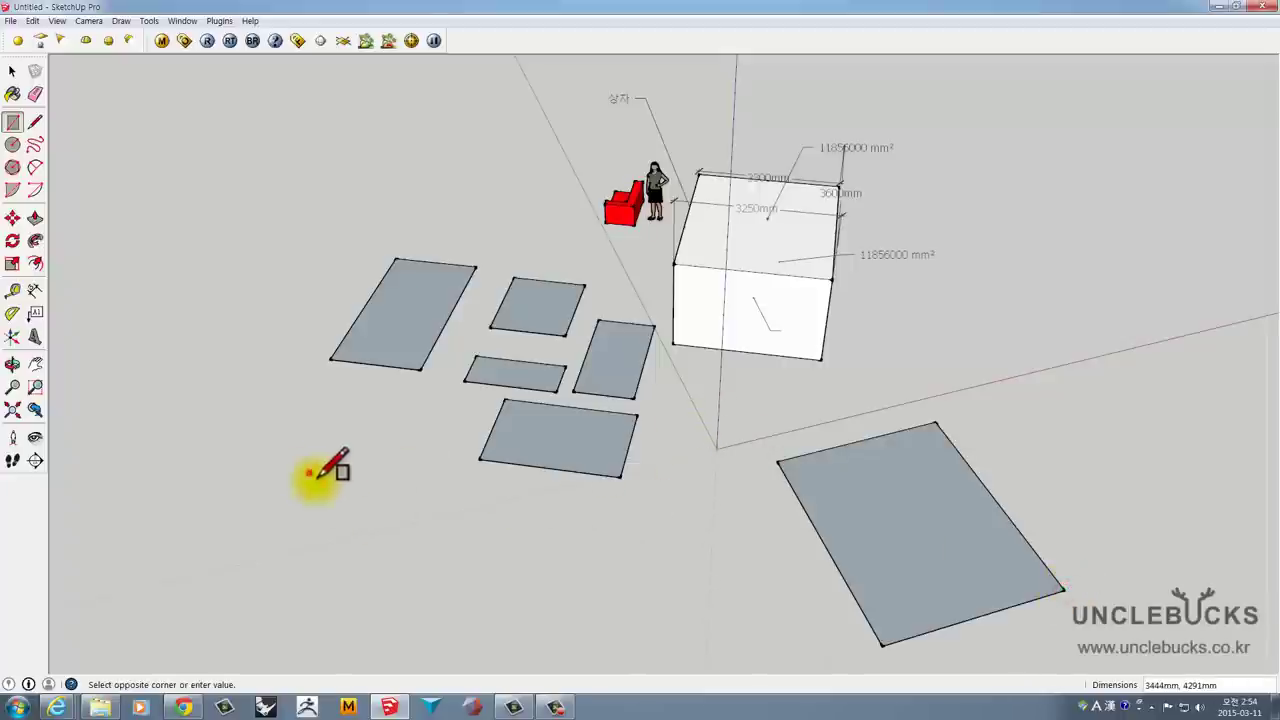
click(446, 577)
middle_drag(600, 531, 757, 429)
click(745, 440)
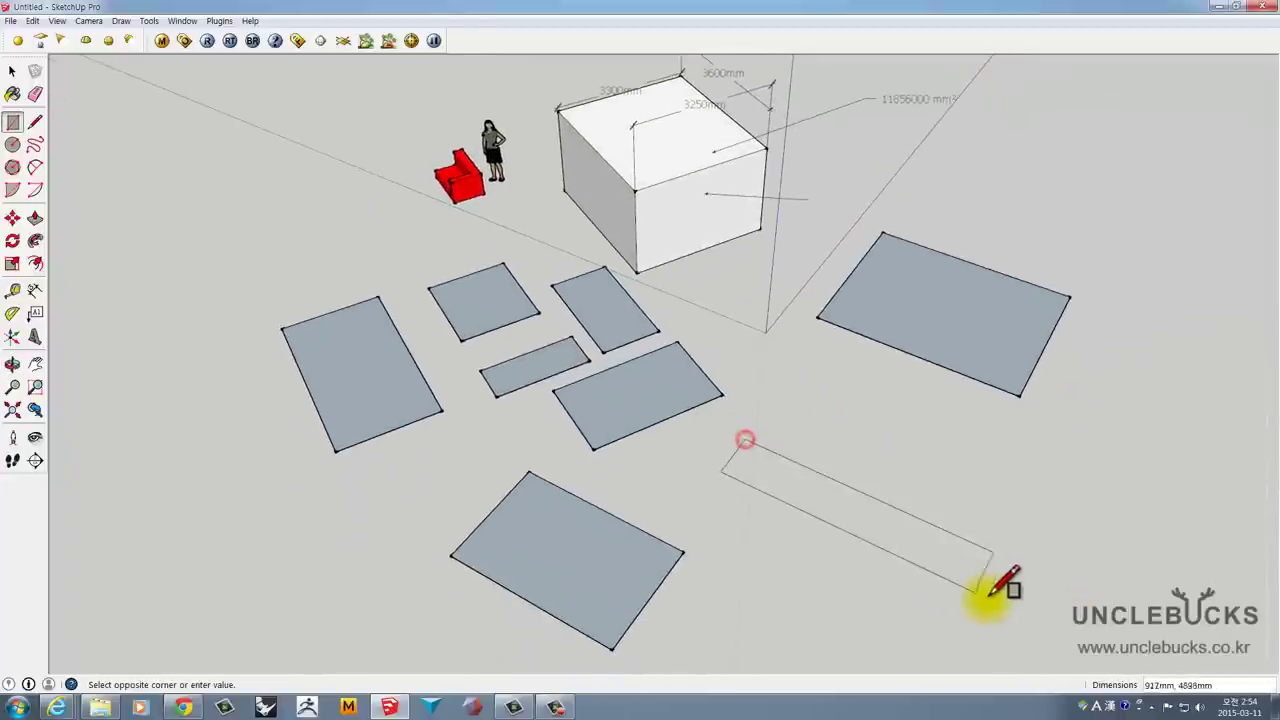
click(841, 588)
middle_drag(837, 580, 672, 482)
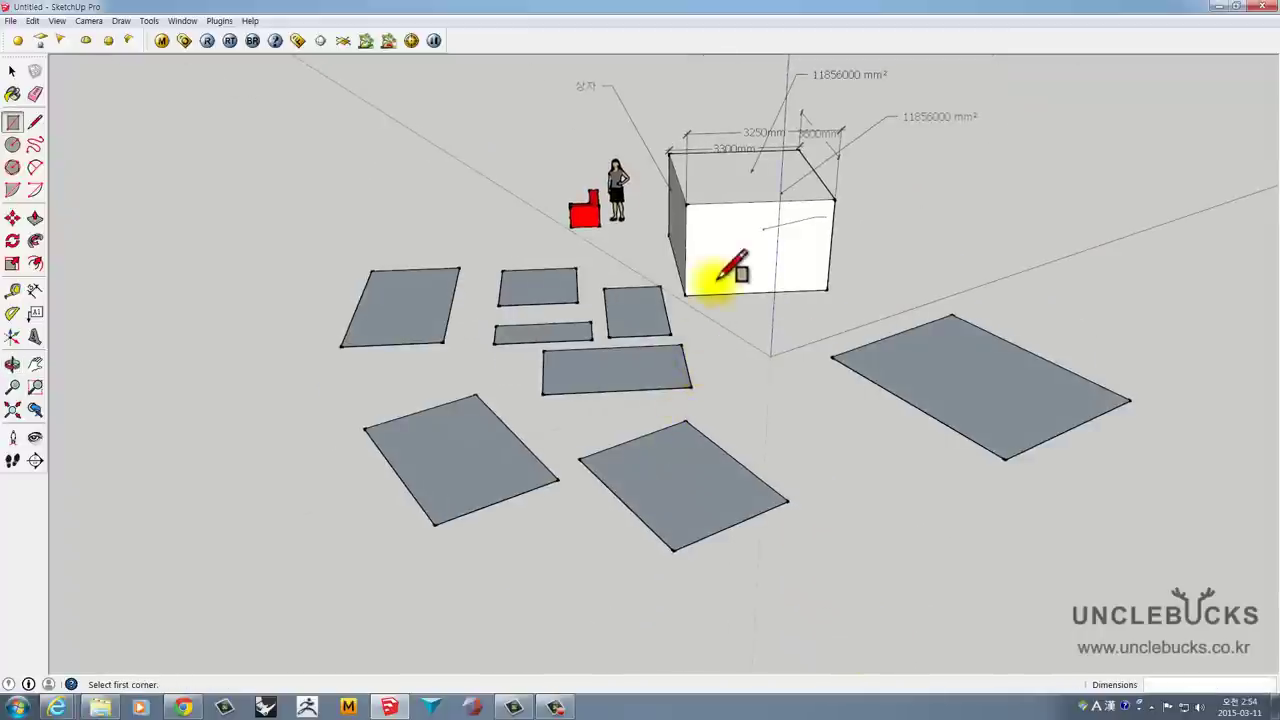
middle_drag(610, 238, 558, 305)
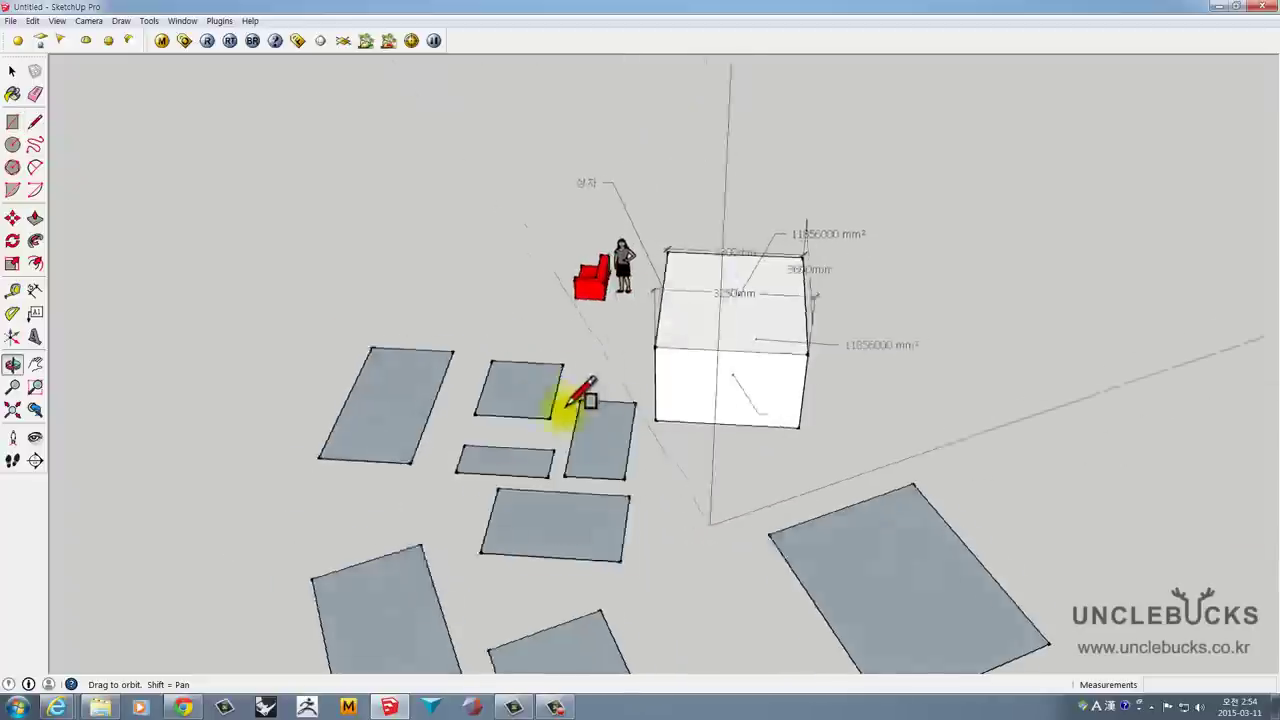
scroll(566, 290, up, 2)
- Place the axes origin at the red chair's corner with red and green axes along its edges
scroll(570, 272, up, 2)
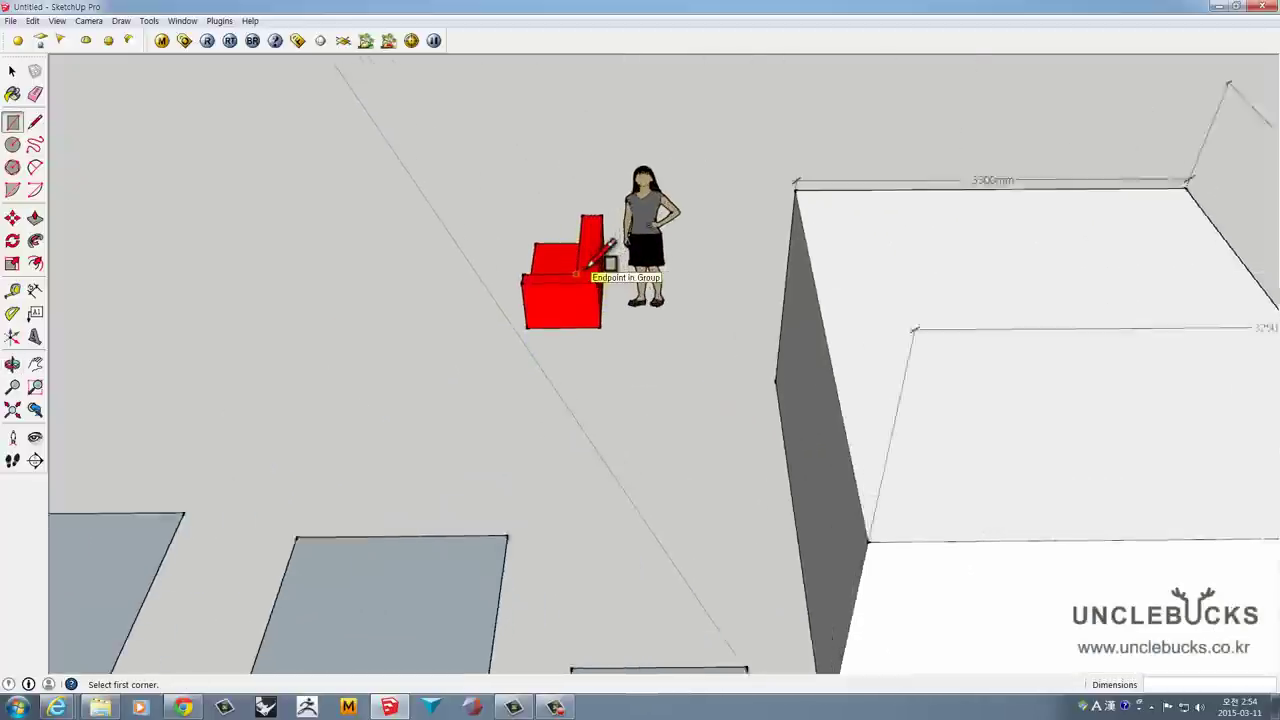
scroll(570, 265, up, 2)
click(12, 363)
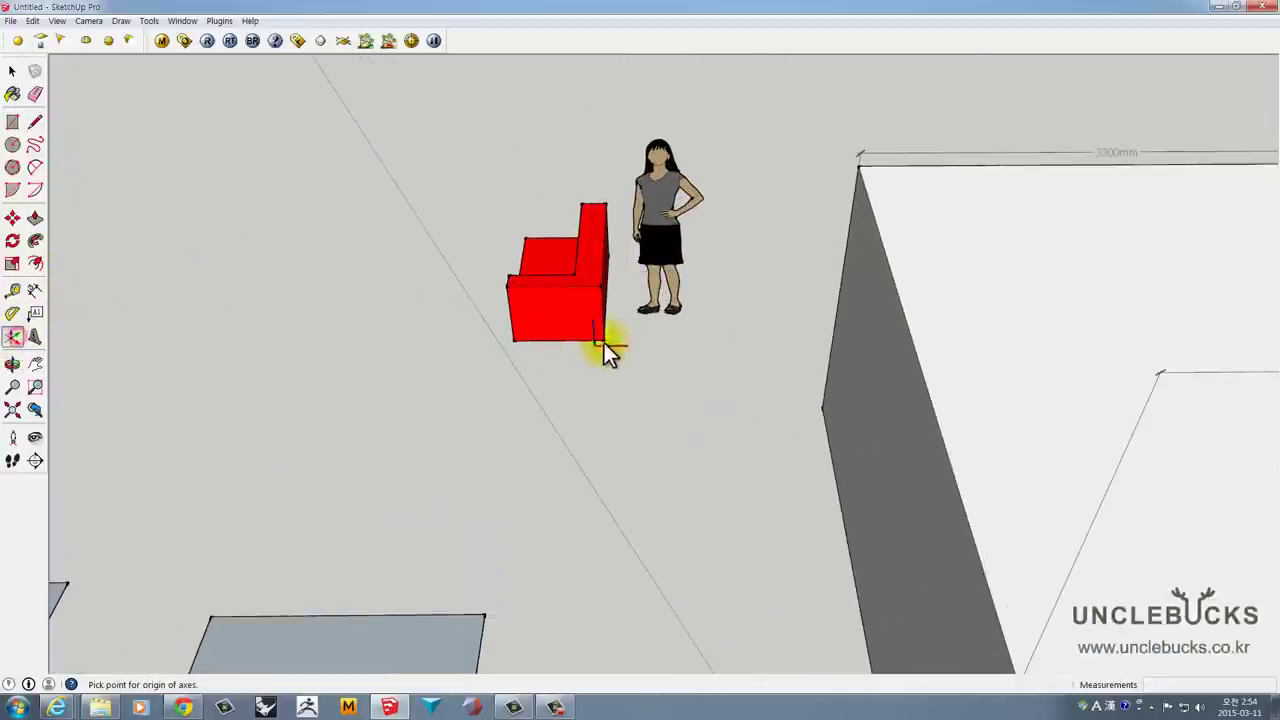
drag(604, 345, 481, 400)
key(a)
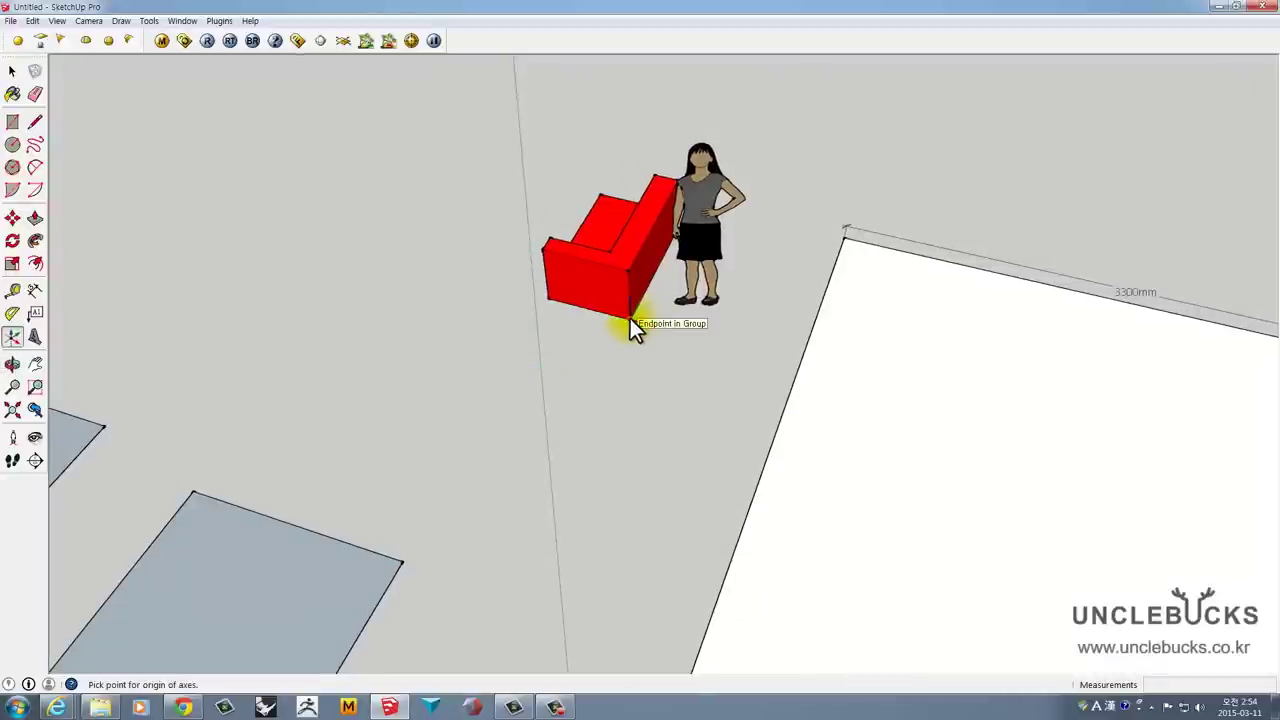
click(630, 320)
click(651, 288)
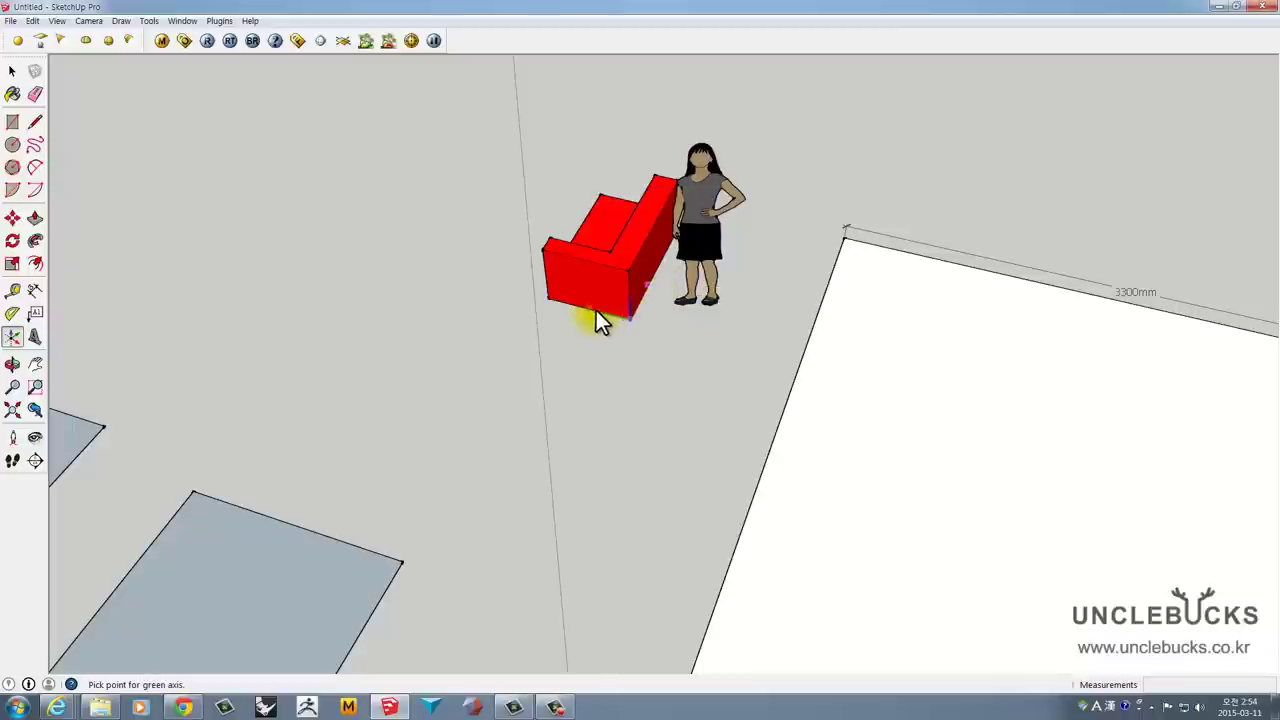
click(592, 320)
- Realign the axes along the chair's bottom edges, finishing at its front corner
key(r)
mouse_move(508, 343)
middle_down()
mouse_move(846, 334)
mouse_move(835, 350)
mouse_move(652, 366)
mouse_move(743, 331)
mouse_move(829, 323)
mouse_move(352, 349)
mouse_move(829, 363)
mouse_move(600, 383)
mouse_move(808, 383)
mouse_move(766, 409)
mouse_move(500, 380)
middle_up()
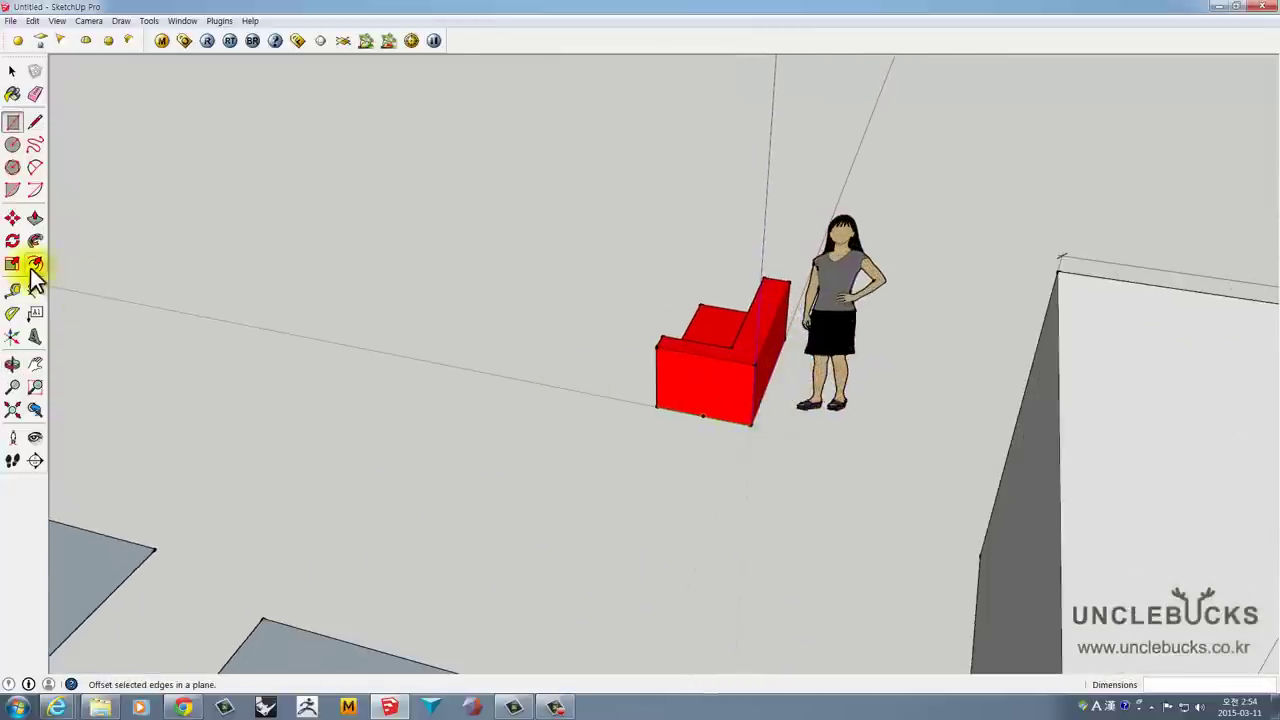
click(12, 336)
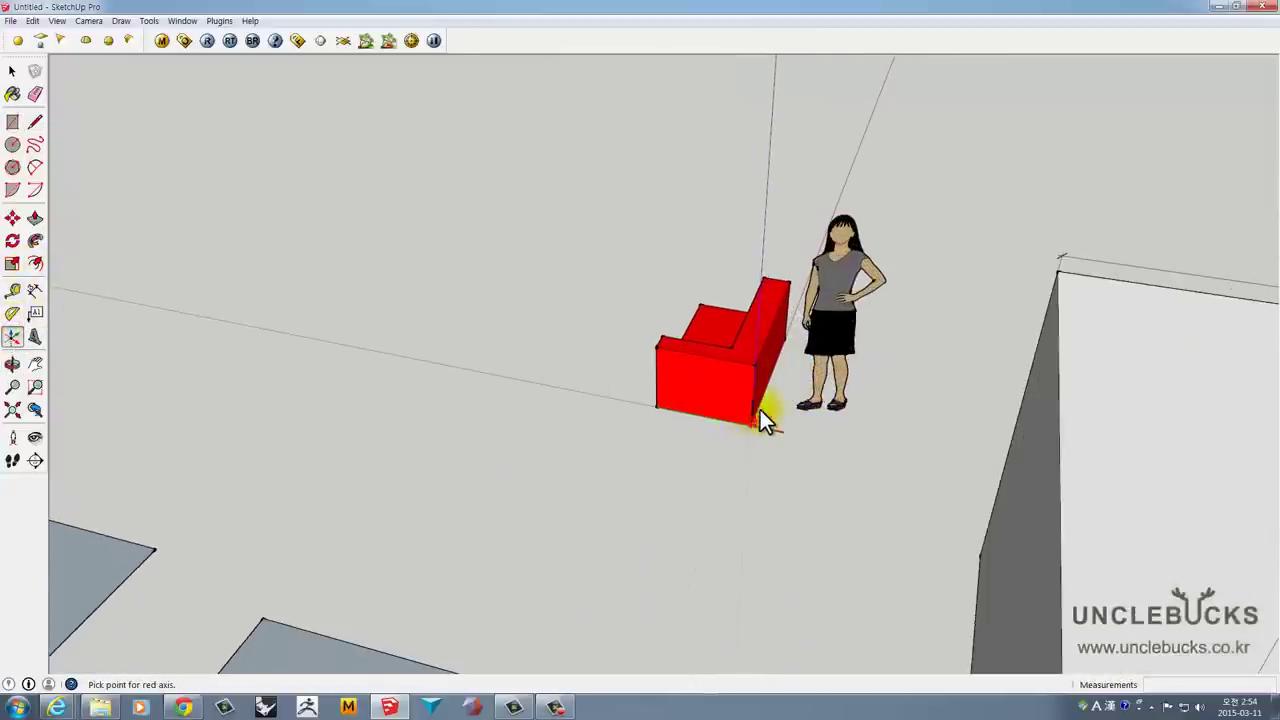
click(692, 414)
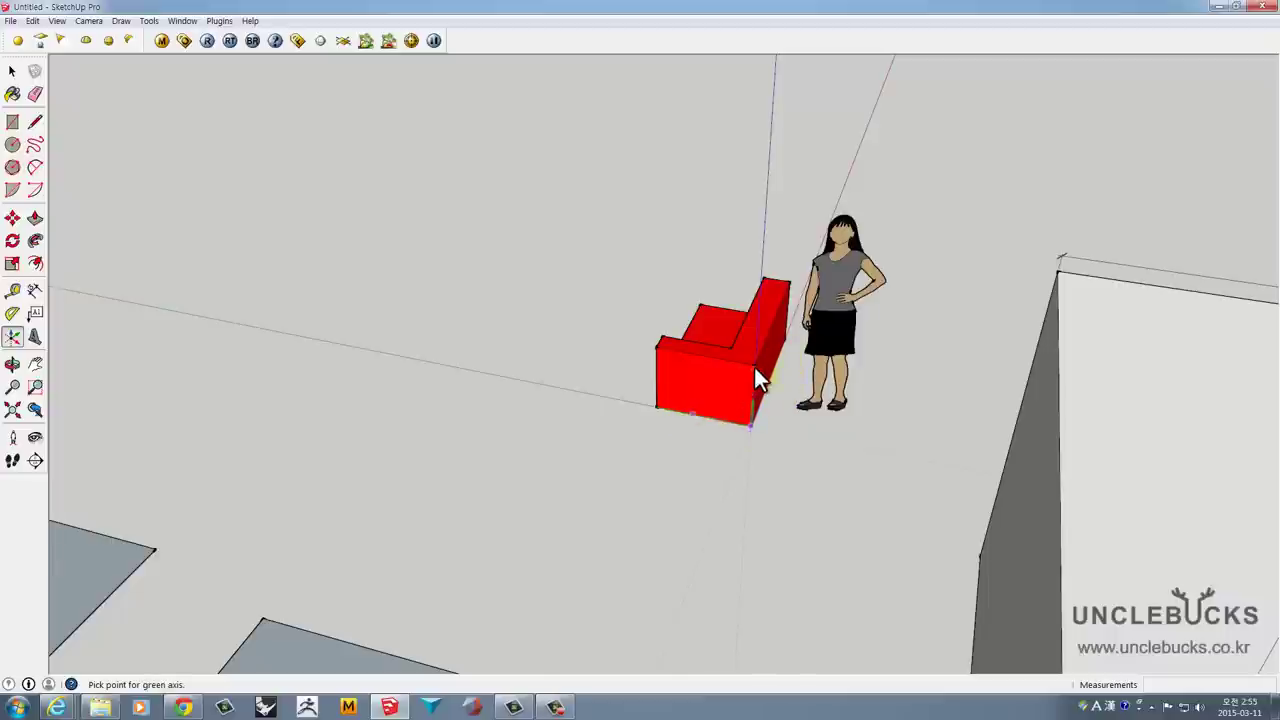
middle_drag(756, 366, 791, 415)
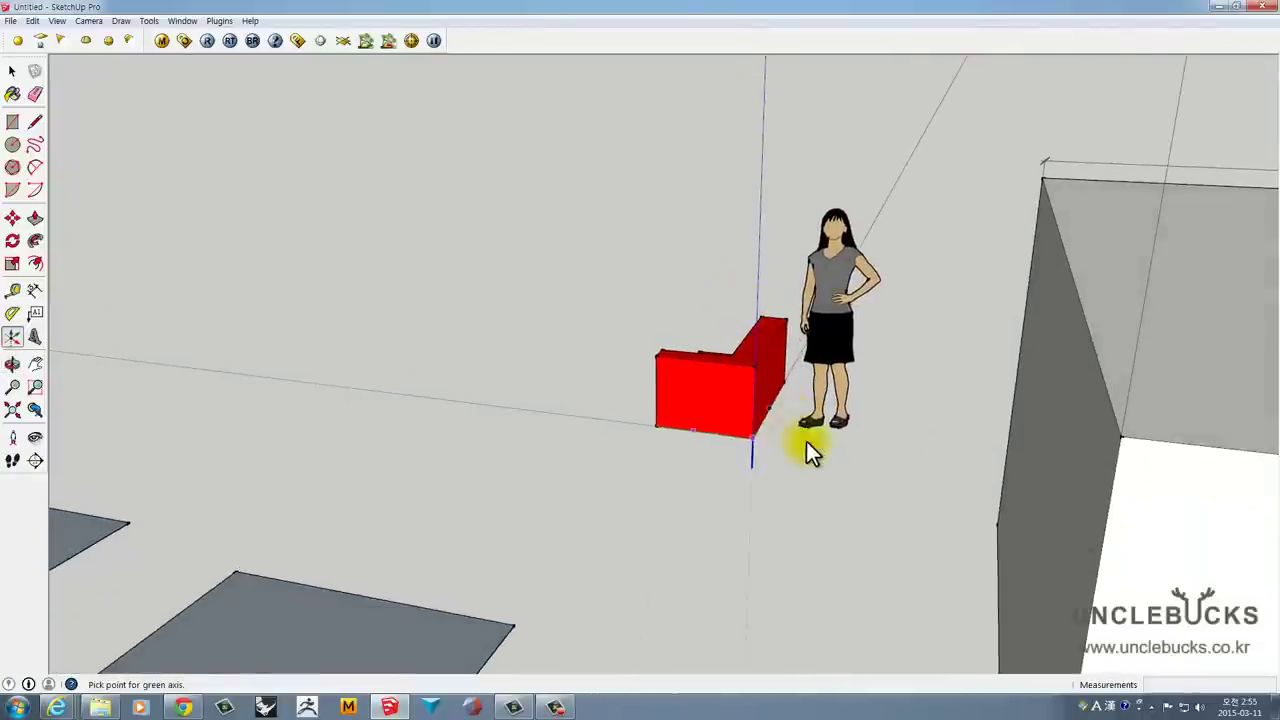
click(818, 457)
mouse_move(677, 449)
middle_down()
mouse_move(634, 429)
mouse_move(745, 460)
mouse_move(829, 443)
mouse_move(563, 443)
mouse_move(545, 455)
mouse_move(697, 409)
mouse_move(806, 443)
mouse_move(537, 409)
mouse_move(493, 346)
mouse_move(500, 249)
mouse_move(589, 420)
mouse_move(566, 477)
mouse_move(487, 458)
middle_up()
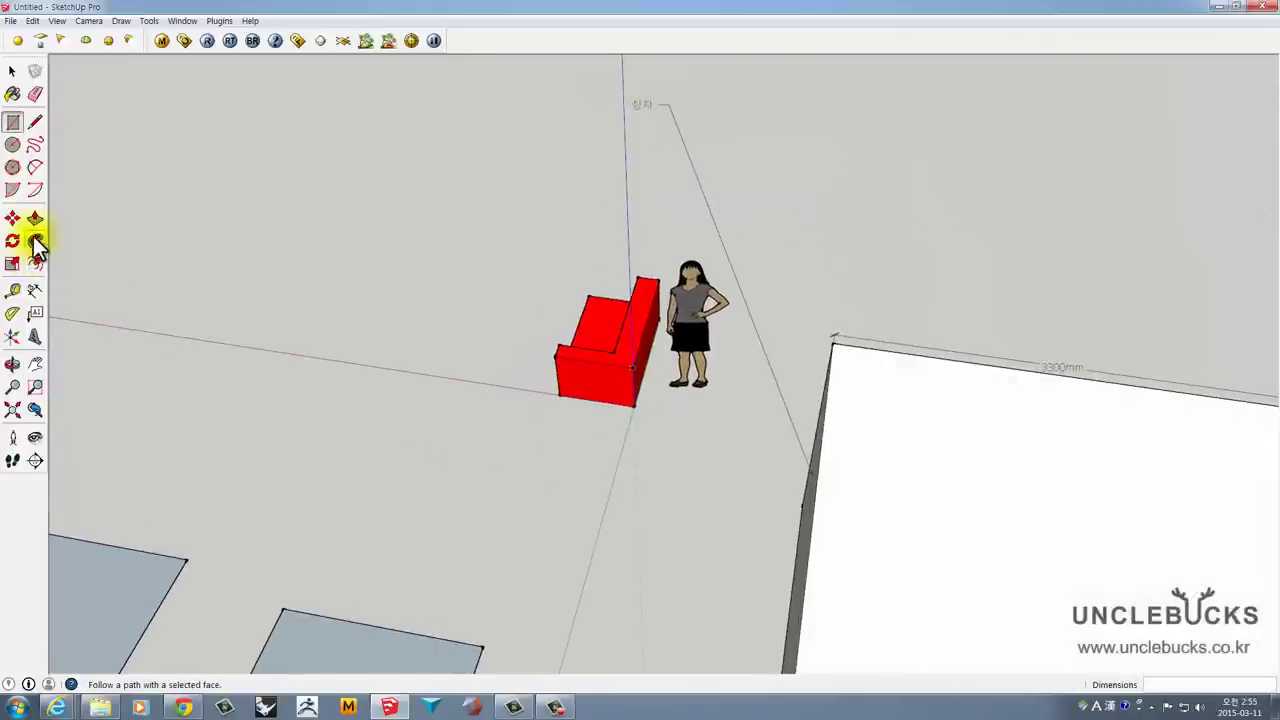
click(12, 336)
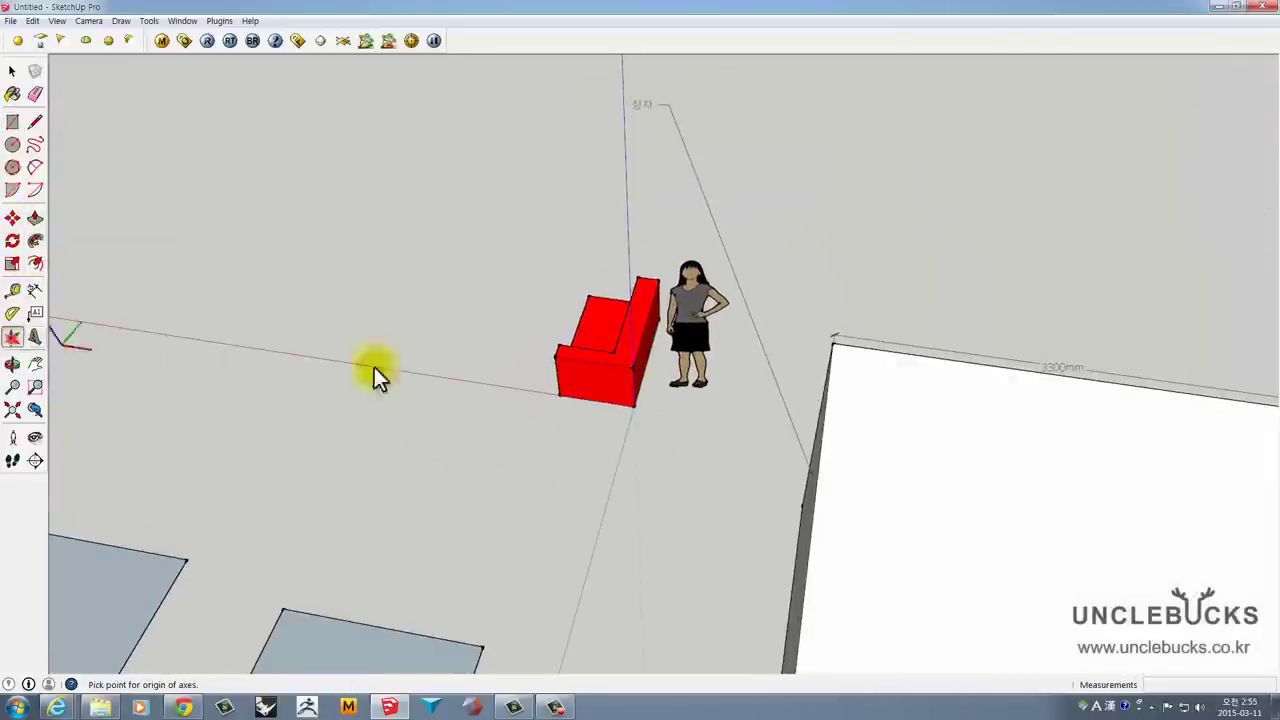
click(662, 412)
mouse_move(663, 408)
middle_down()
mouse_move(620, 466)
mouse_move(646, 486)
mouse_move(800, 455)
mouse_move(837, 491)
mouse_move(728, 447)
middle_up()
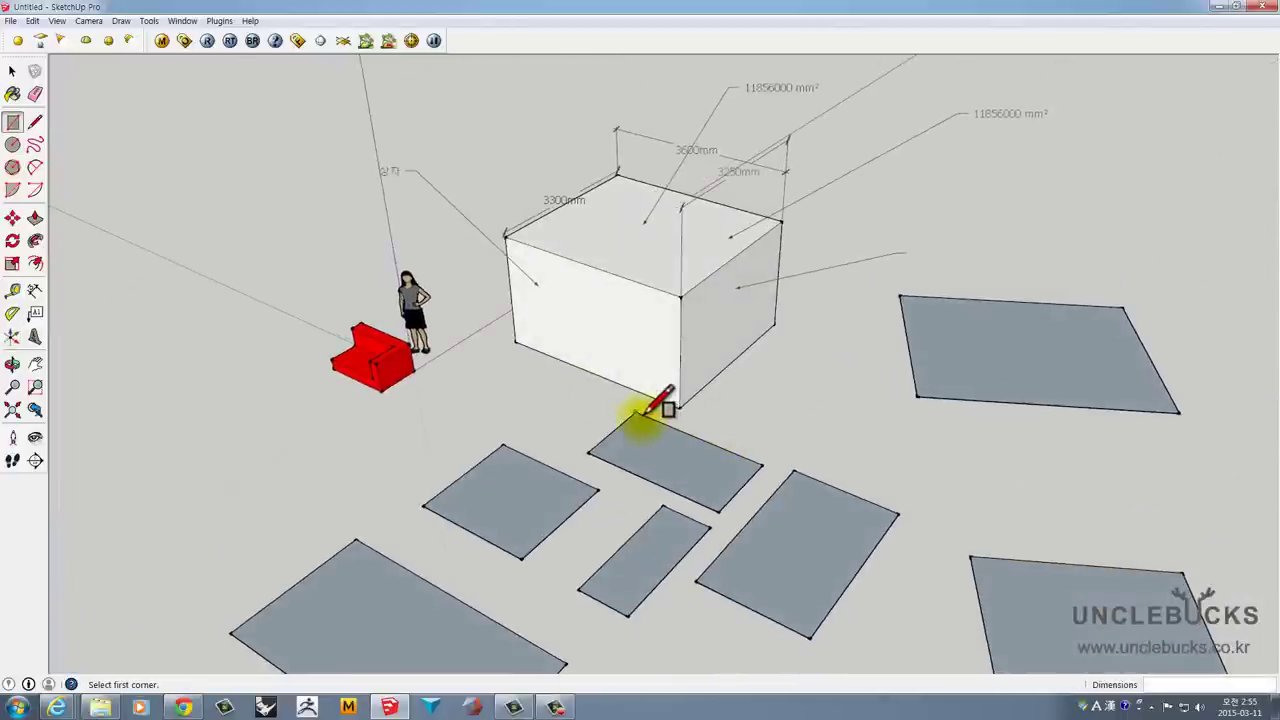